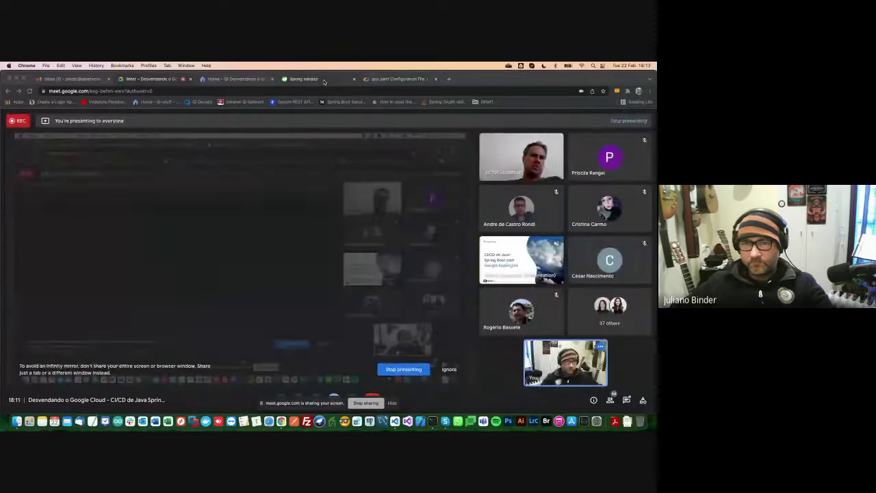
Switch to the Spring Initializr page and add the Spring Web dependency to the project
{"action": "left_click", "coordinate": [324, 81]}
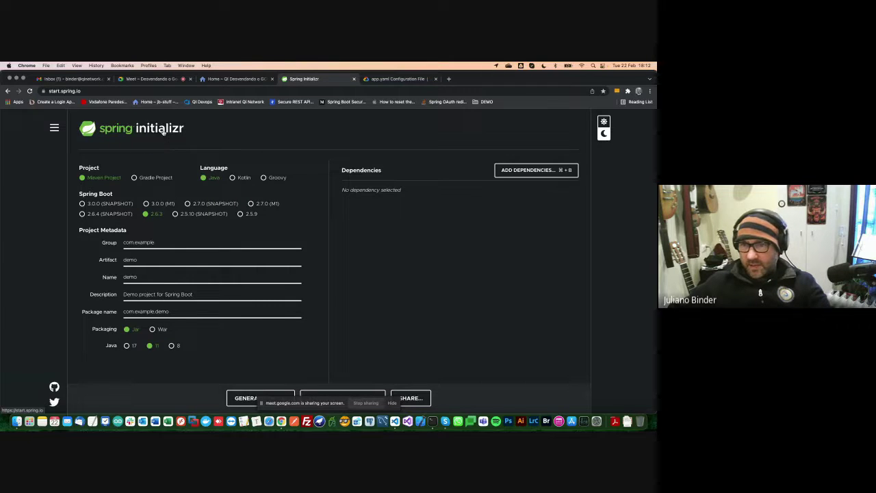
{"action": "left_click", "coordinate": [525, 171]}
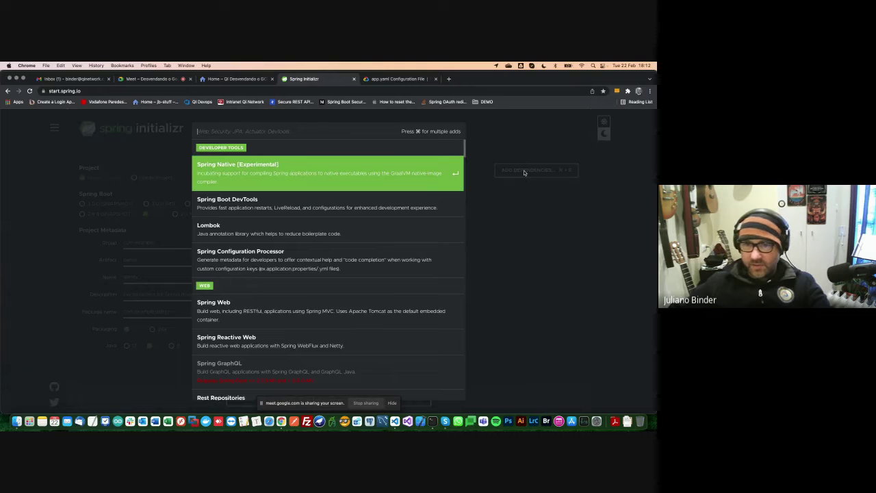
{"action": "left_click", "coordinate": [232, 310]}
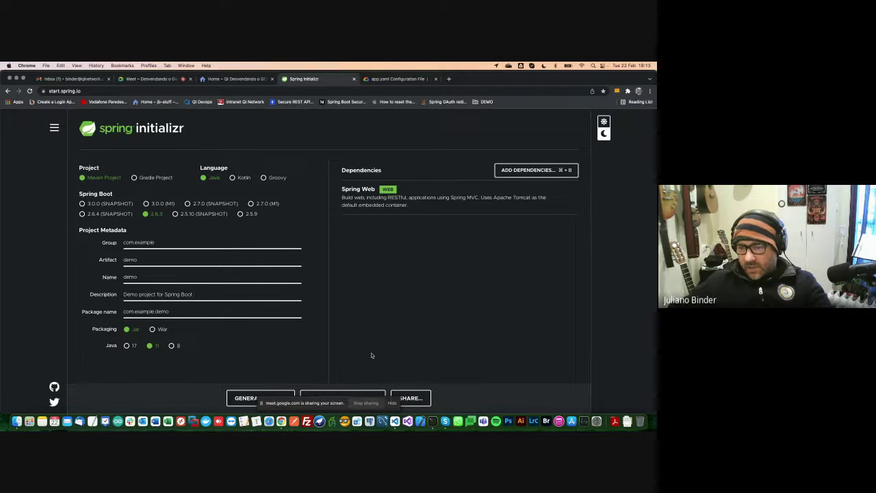
Switch to the demo project in Visual Studio Code, view App.java and list the project's files with ls -al
{"action": "left_click", "coordinate": [395, 423]}
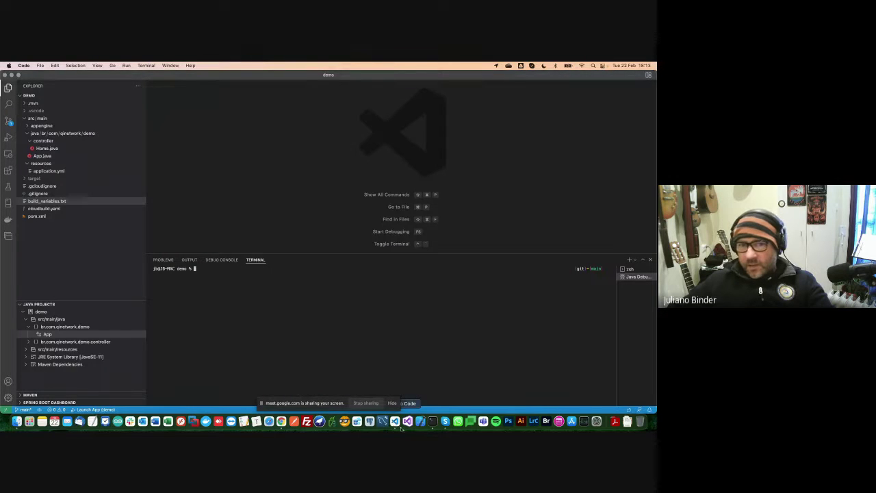
{"action": "left_click", "coordinate": [41, 156]}
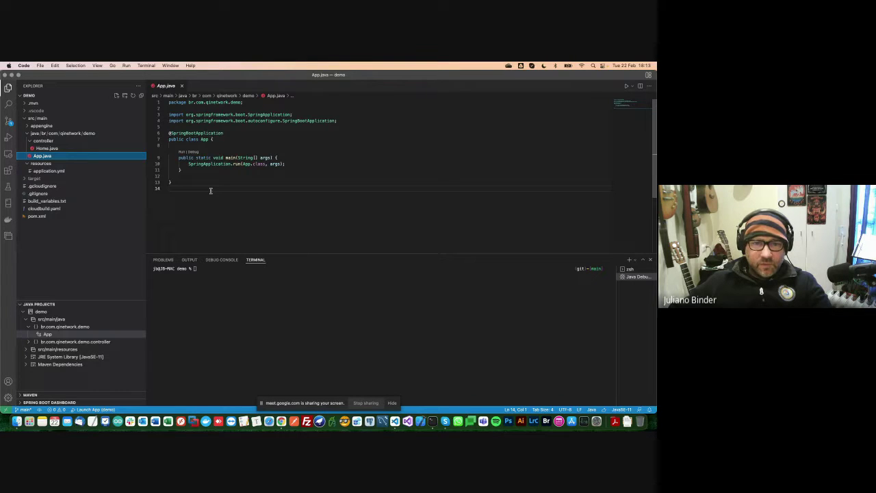
{"action": "key", "text": "ctrl+grave"}
{"action": "type", "text": "ls -al"}
{"action": "key", "text": "Return"}
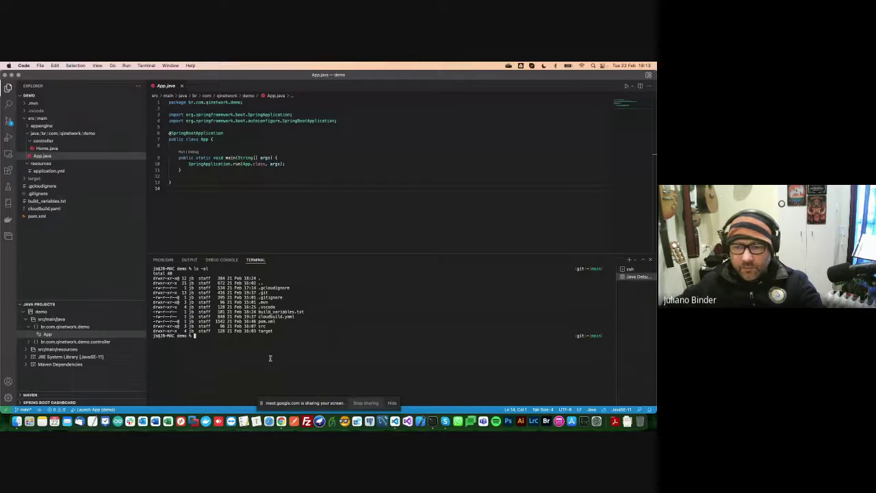
Try to remove the project's Git folder with rm -rF .git
{"action": "type", "text": "rm -"}
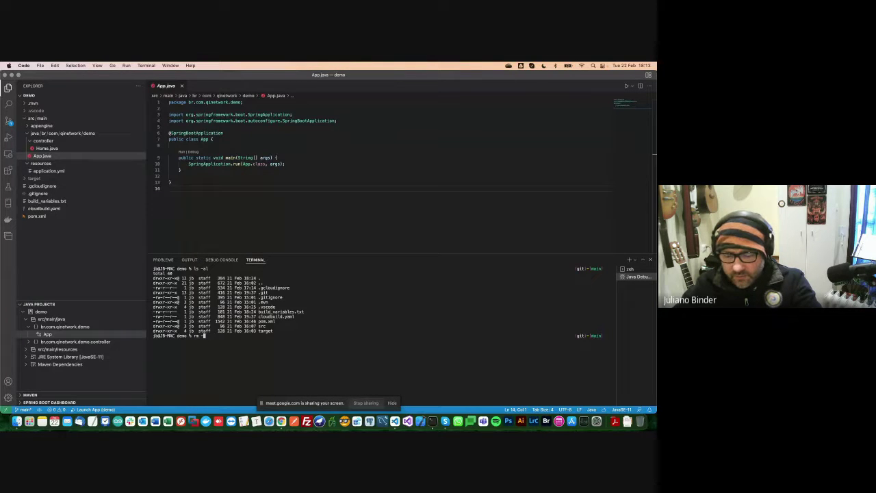
{"action": "type", "text": "rf .git"}
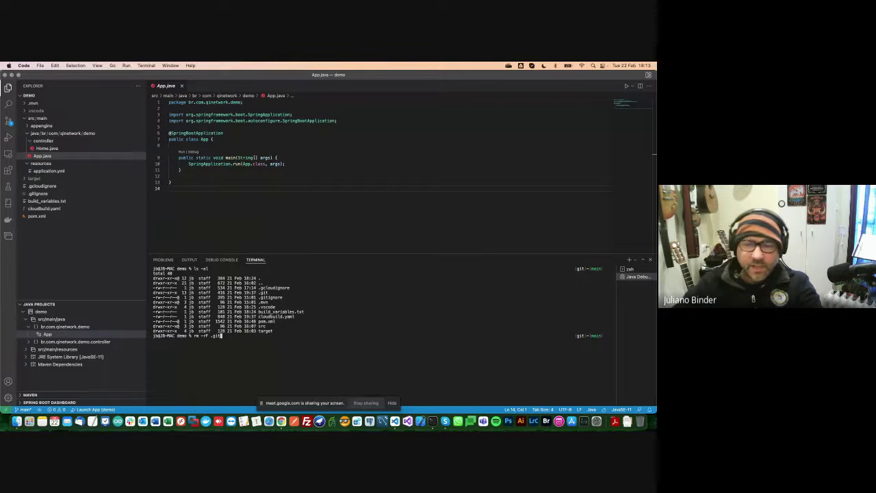
{"action": "key", "text": "Return"}
Correct the previous removal command to rm -Rf .git and run it to delete the Git folder
{"action": "key", "text": "Up"}
{"action": "key", "text": "Left"}
{"action": "key", "text": "Left"}
{"action": "key", "text": "Left"}
{"action": "key", "text": "Left"}
{"action": "key", "text": "Left"}
{"action": "key", "text": "Left"}
{"action": "key", "text": "BackSpace"}
{"action": "type", "text": "R"}
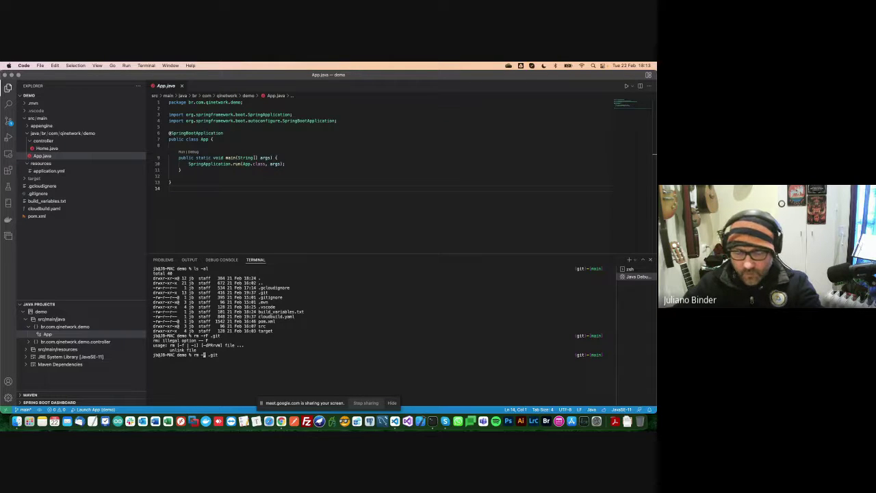
{"action": "key", "text": "Return"}
List the demo folder's contents again with ls -al and enlarge the terminal area
{"action": "type", "text": "ls -al"}
{"action": "key", "text": "Return"}
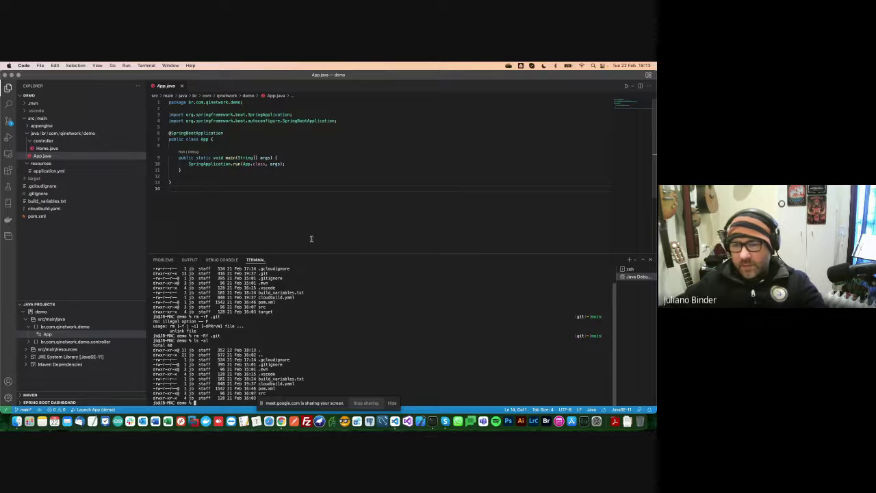
{"action": "left_click_drag", "start_coordinate": [310, 255], "coordinate": [315, 220]}
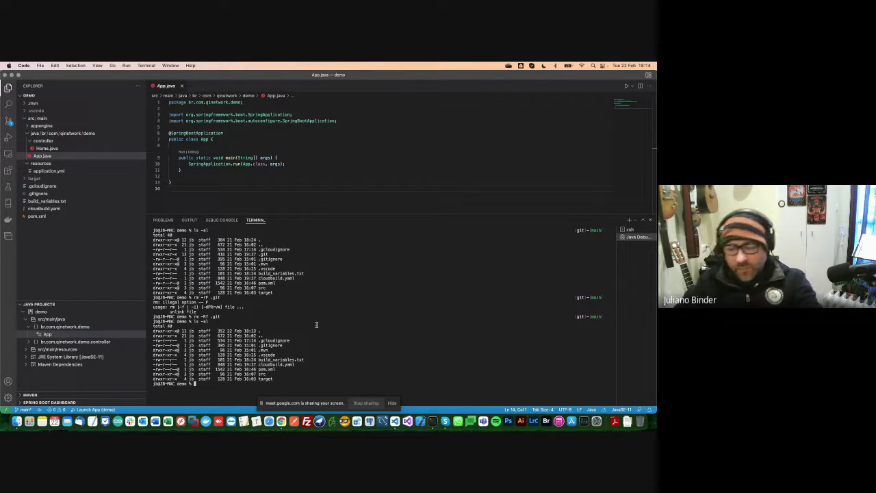
Check the repository state with git status and move the screen-sharing notice away from the terminal output
{"action": "type", "text": "git st"}
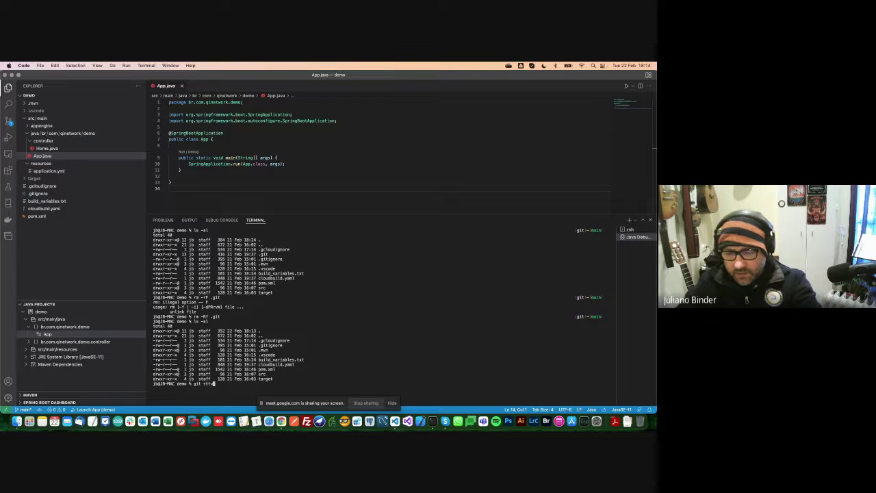
{"action": "type", "text": "atu"}
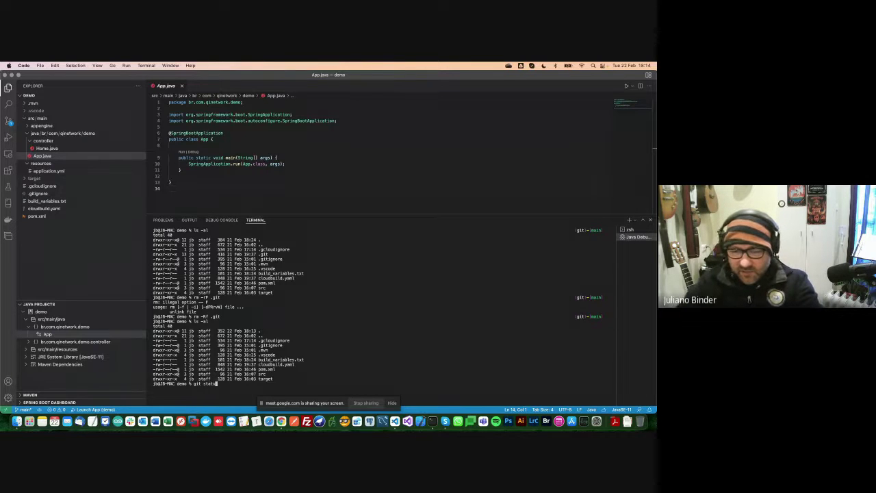
{"action": "key", "text": "Return"}
{"action": "key", "text": "Up"}
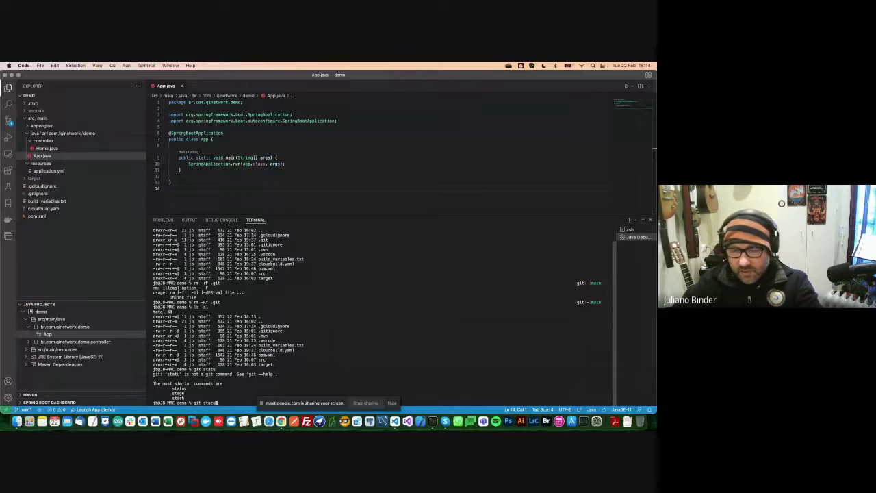
{"action": "type", "text": "s"}
{"action": "key", "text": "Return"}
{"action": "left_click_drag", "start_coordinate": [301, 408], "coordinate": [436, 332]}
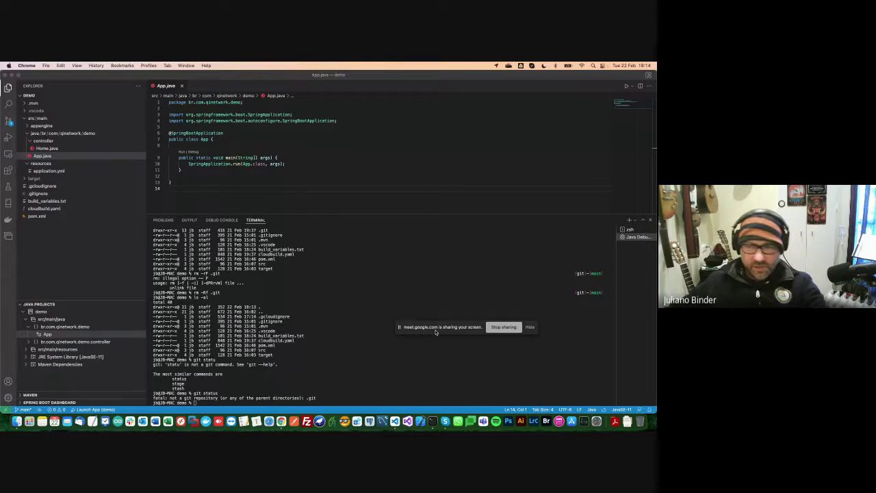
{"action": "left_click_drag", "start_coordinate": [436, 332], "coordinate": [531, 382]}
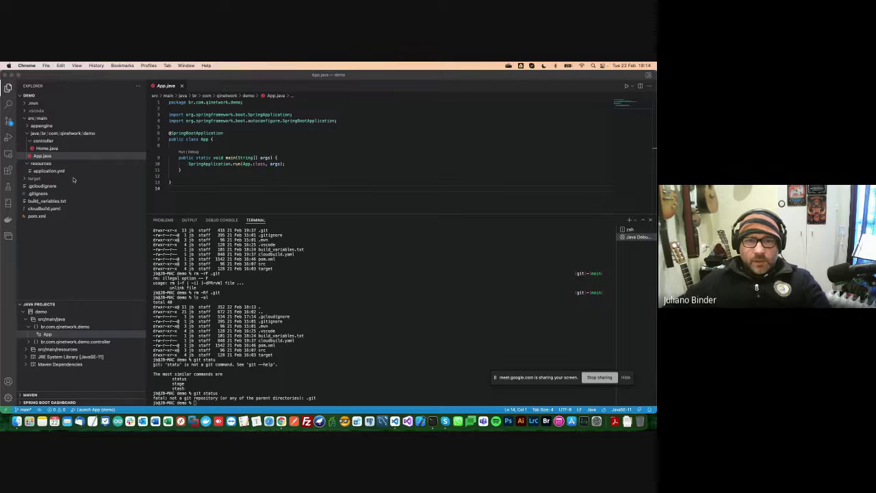
Open Home.java in the controller package and examine the return statement of the home() method
{"action": "left_click", "coordinate": [38, 156]}
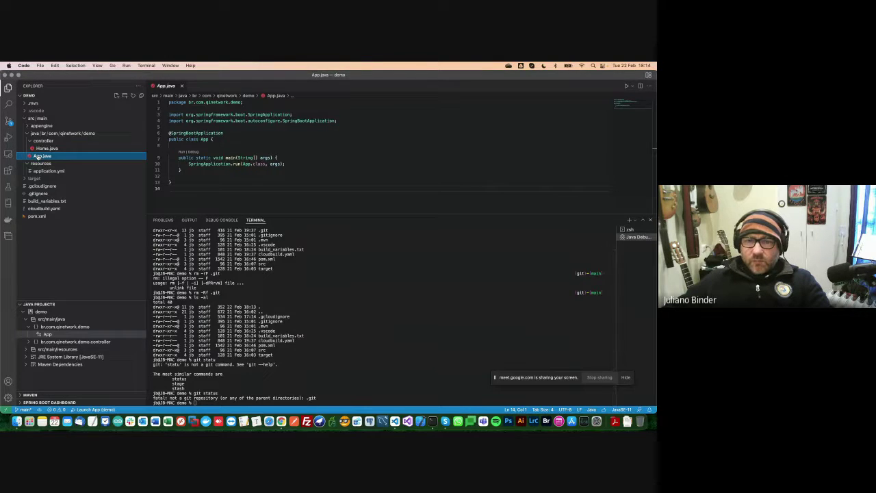
{"action": "left_click", "coordinate": [47, 148]}
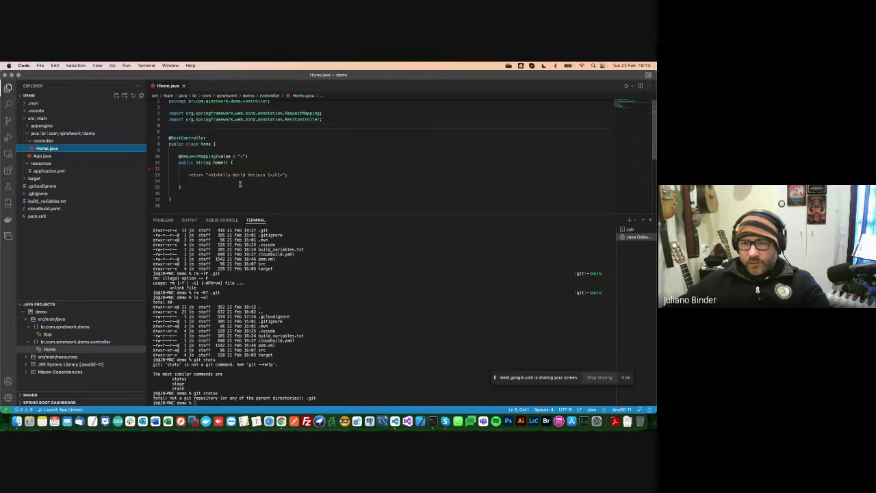
{"action": "left_click", "coordinate": [189, 175]}
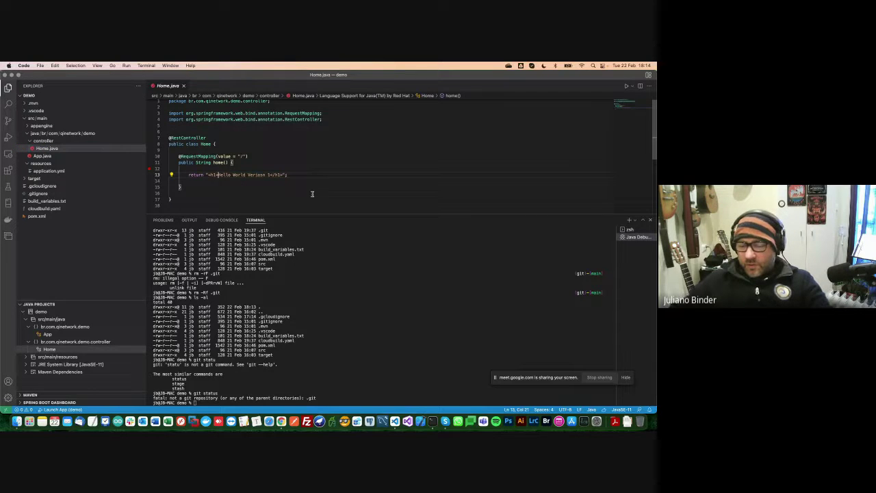
{"action": "left_click_drag", "start_coordinate": [189, 175], "coordinate": [289, 174]}
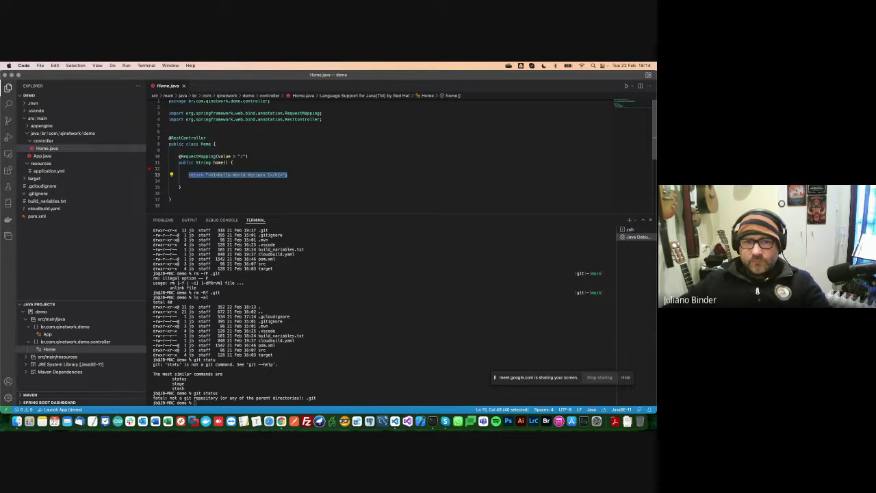
{"action": "left_click", "coordinate": [351, 167]}
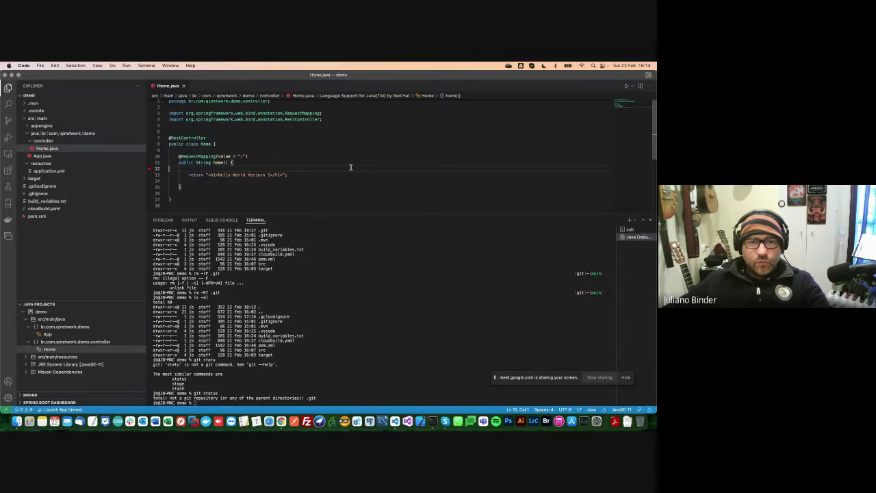
Open pom.xml, enlarge the editor area and review the project properties, Spring Boot dependencies and build plugin, including spring-boot-starter-tomcat
{"action": "left_click", "coordinate": [35, 217]}
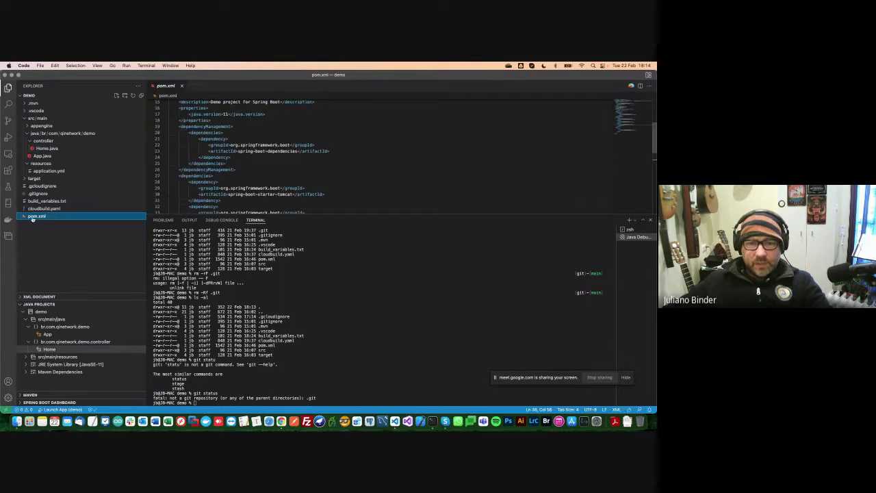
{"action": "left_click_drag", "start_coordinate": [378, 214], "coordinate": [401, 307]}
{"action": "scroll", "coordinate": [343, 235], "scroll_direction": "up", "scroll_amount": 5}
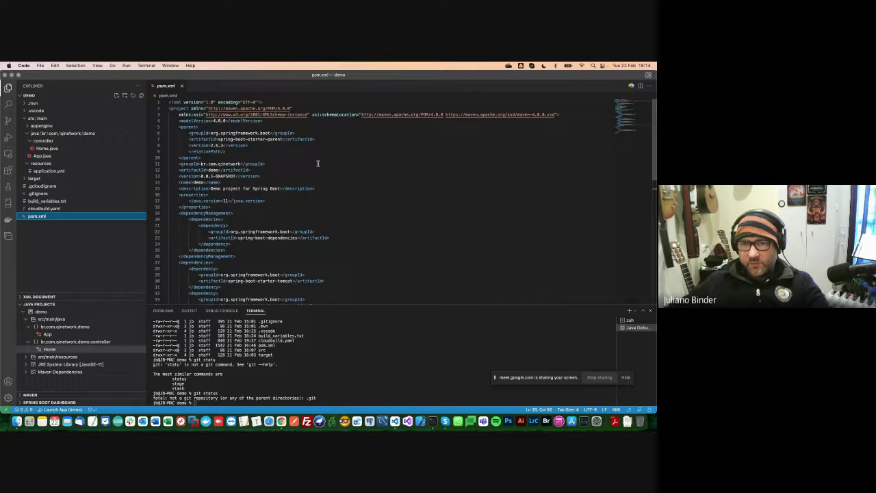
{"action": "scroll", "coordinate": [318, 163], "scroll_direction": "down", "scroll_amount": 3}
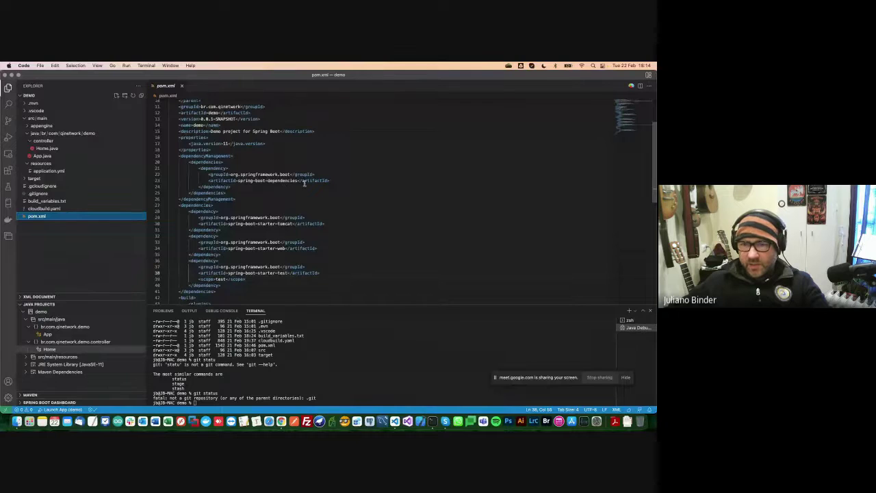
{"action": "scroll", "coordinate": [299, 196], "scroll_direction": "down", "scroll_amount": 4}
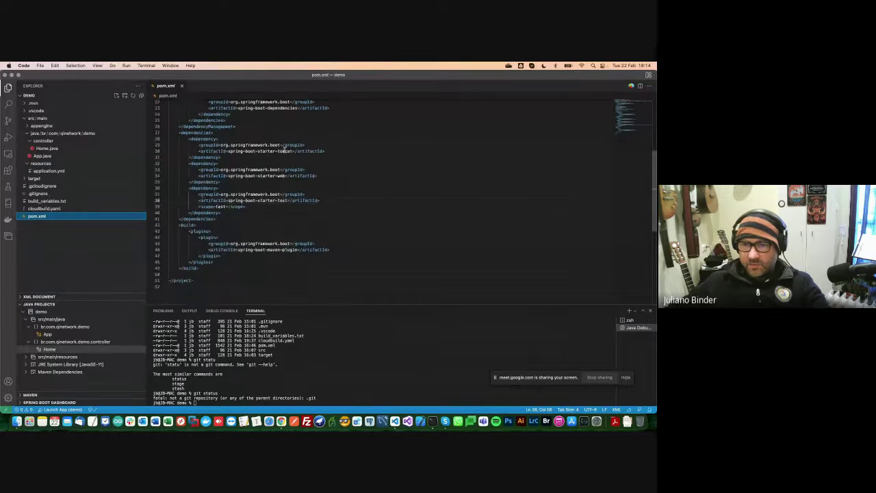
{"action": "double_click", "coordinate": [284, 150]}
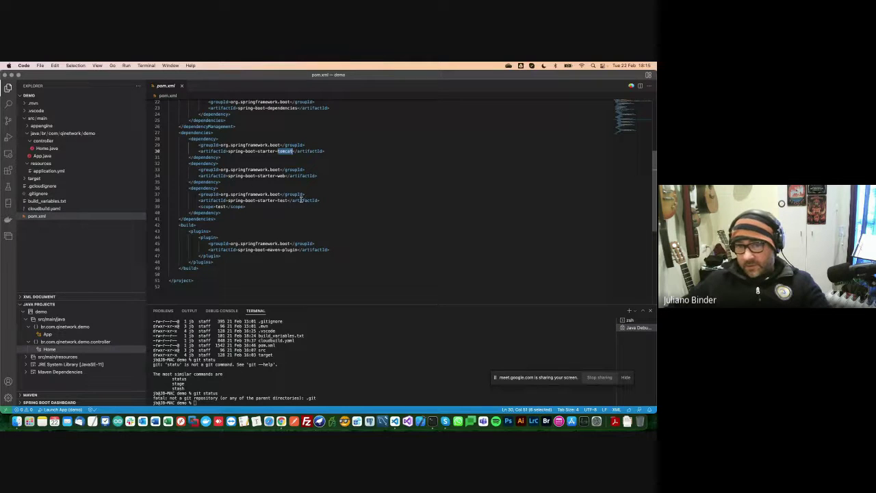
{"action": "left_click", "coordinate": [279, 189]}
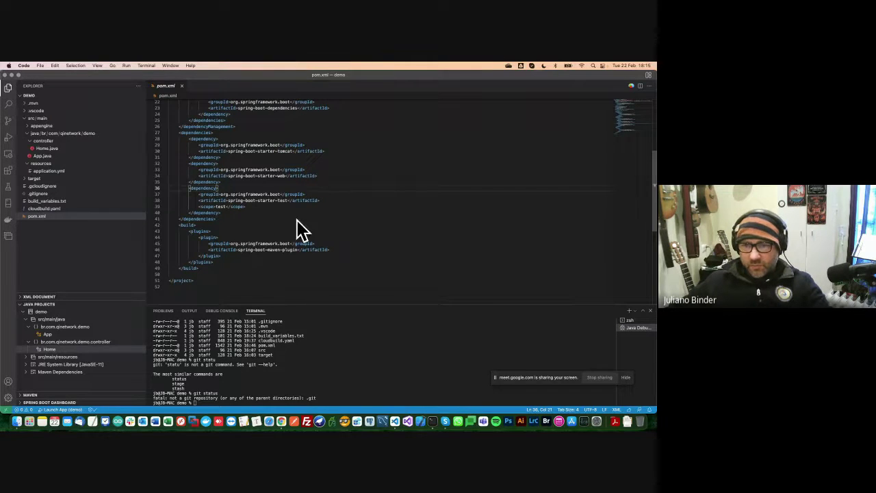
{"action": "left_click", "coordinate": [332, 365]}
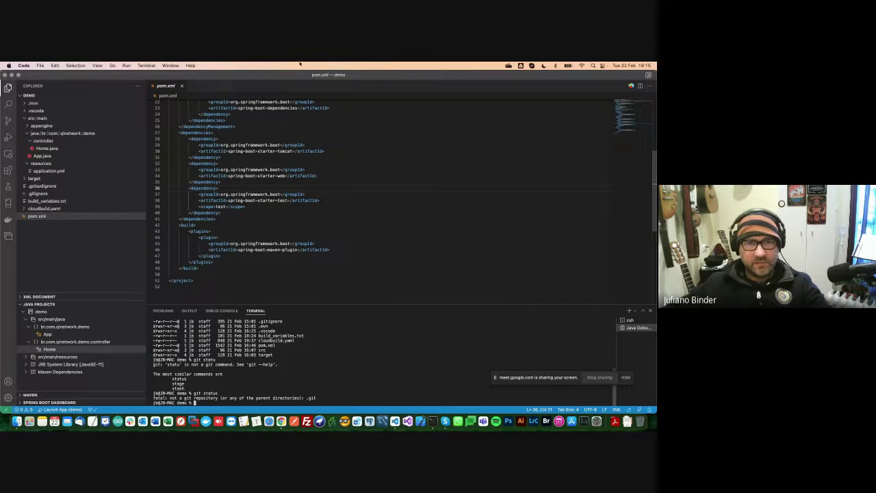
{"action": "left_click", "coordinate": [349, 205]}
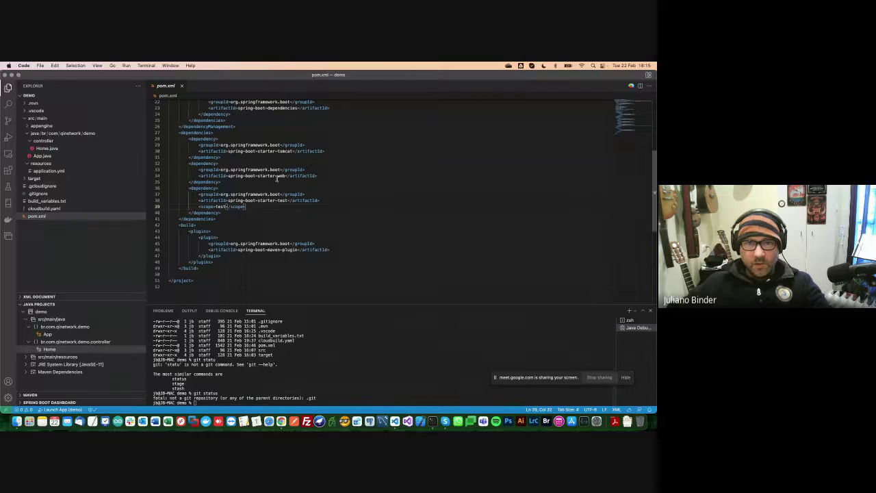
Open launch.json in the .vscode folder and examine the Launch App configuration, especially its mainClass and projectName entries
{"action": "left_click", "coordinate": [34, 111]}
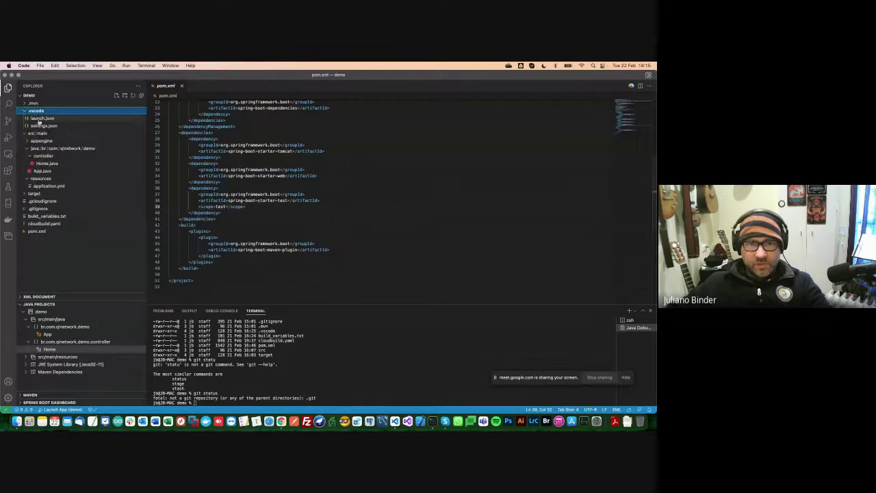
{"action": "left_click", "coordinate": [39, 120]}
{"action": "left_click_drag", "start_coordinate": [181, 196], "coordinate": [161, 100]}
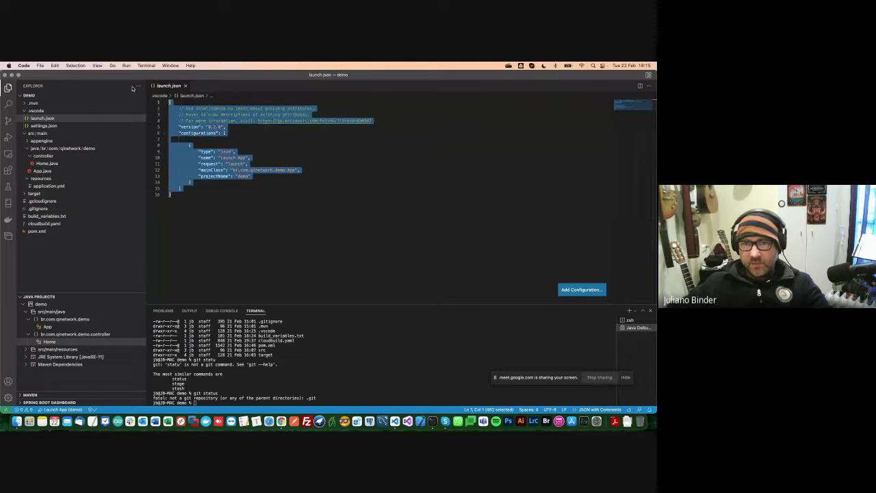
{"action": "left_click", "coordinate": [349, 183]}
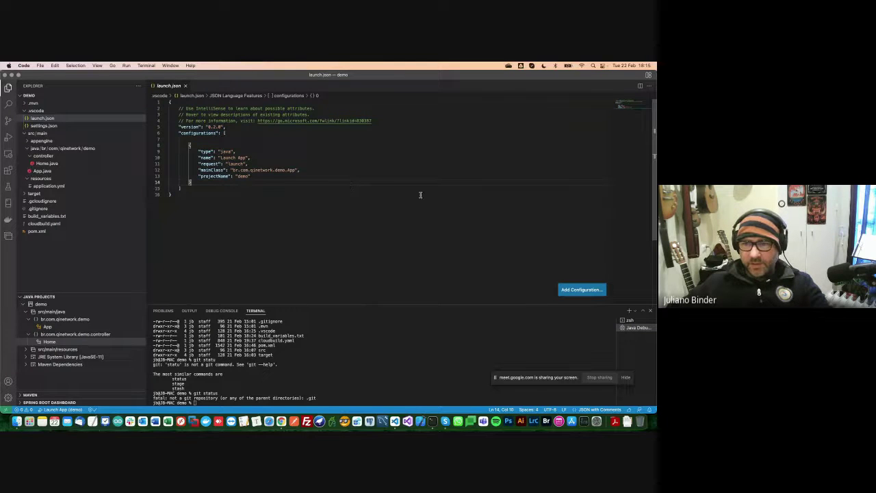
{"action": "mouse_move", "coordinate": [245, 176]}
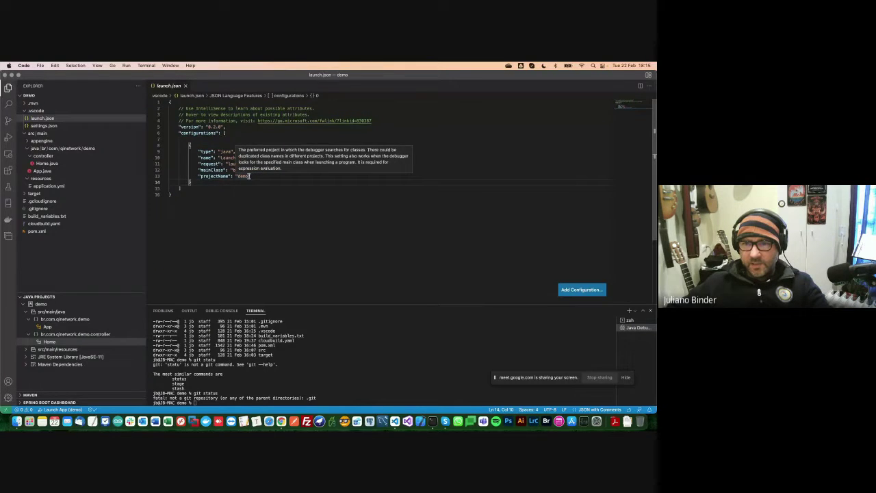
{"action": "left_click_drag", "start_coordinate": [299, 170], "coordinate": [171, 170]}
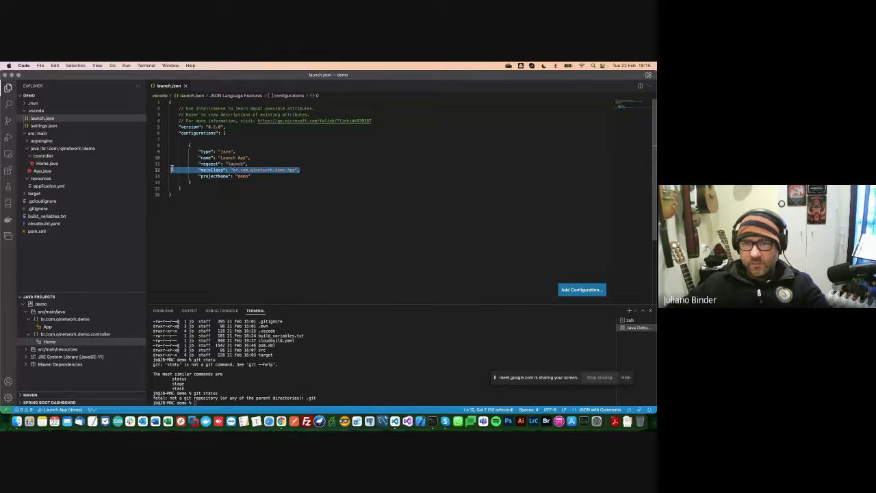
{"action": "left_click", "coordinate": [353, 203]}
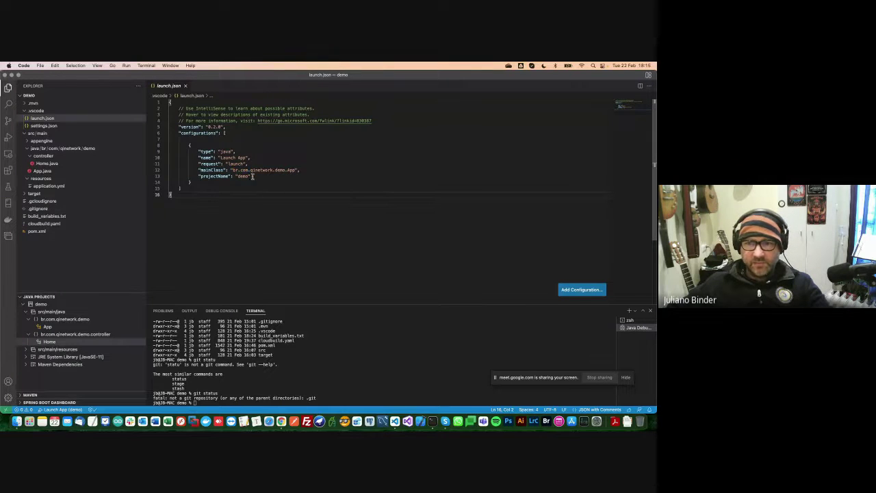
{"action": "left_click_drag", "start_coordinate": [300, 170], "coordinate": [146, 168]}
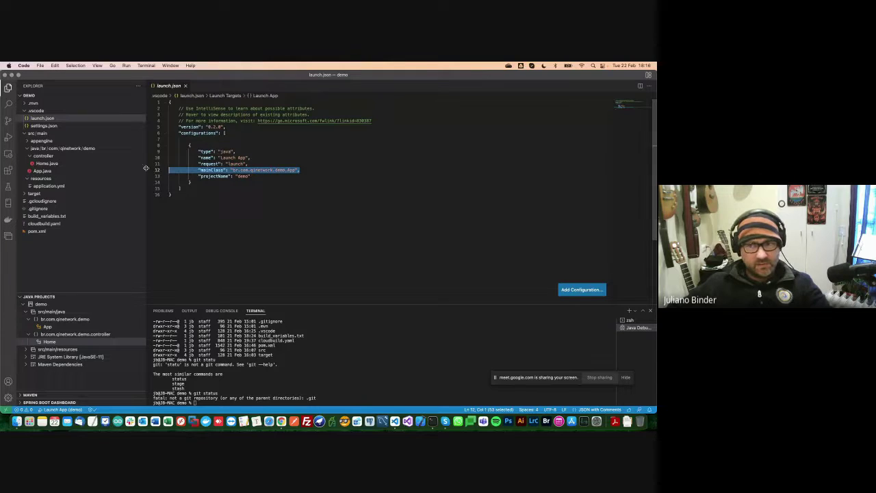
{"action": "left_click", "coordinate": [281, 182]}
{"action": "left_click", "coordinate": [41, 171]}
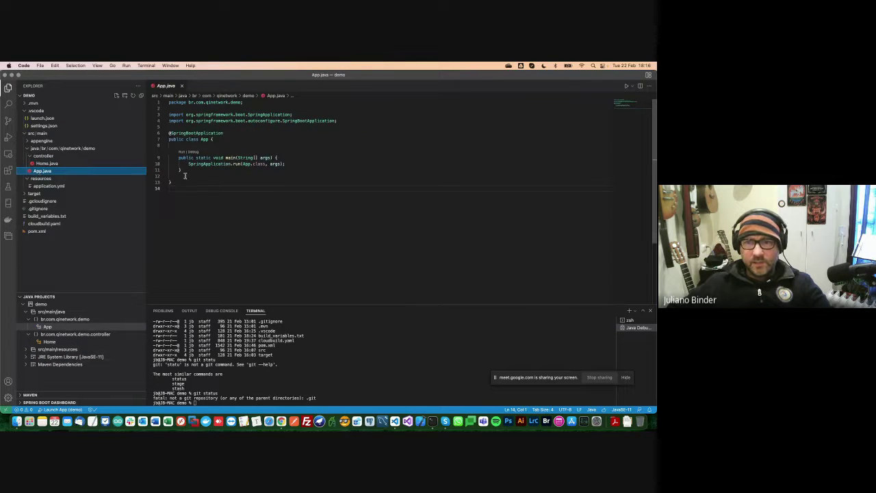
{"action": "left_click_drag", "start_coordinate": [186, 175], "coordinate": [169, 126]}
Open Home.java in the controller package and start the Launch App debug configuration
{"action": "left_click", "coordinate": [42, 163]}
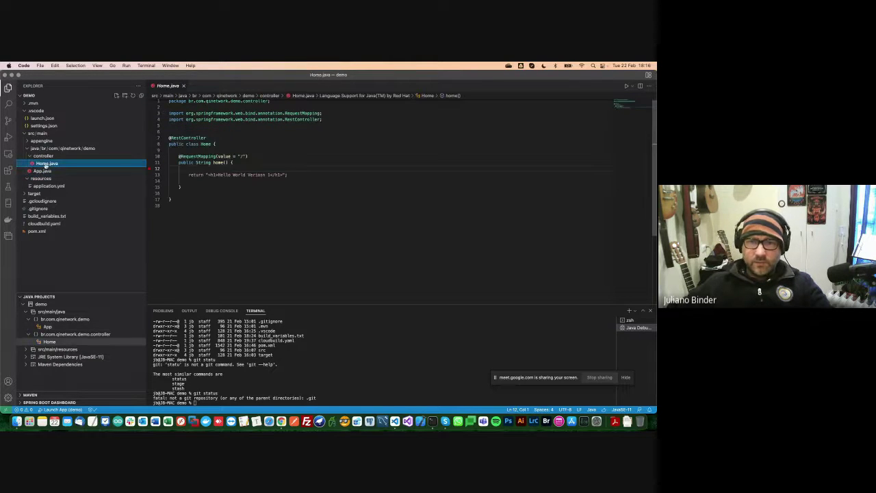
{"action": "left_click", "coordinate": [224, 198]}
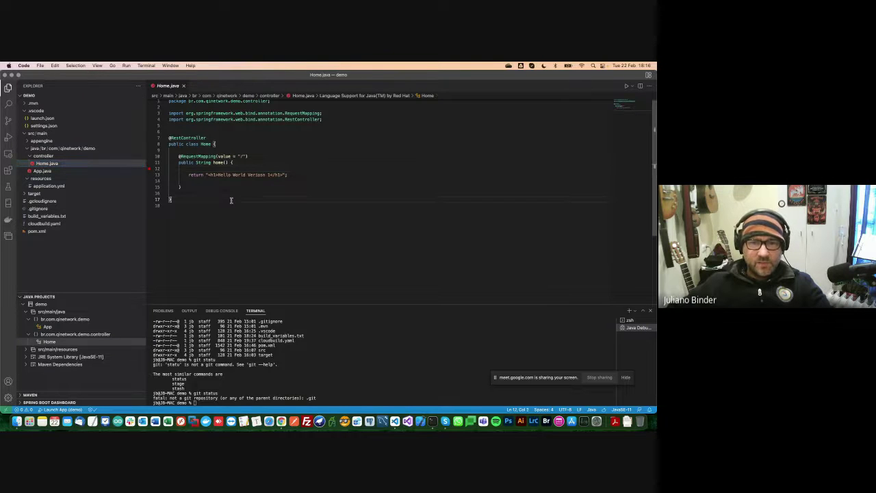
{"action": "left_click", "coordinate": [8, 137]}
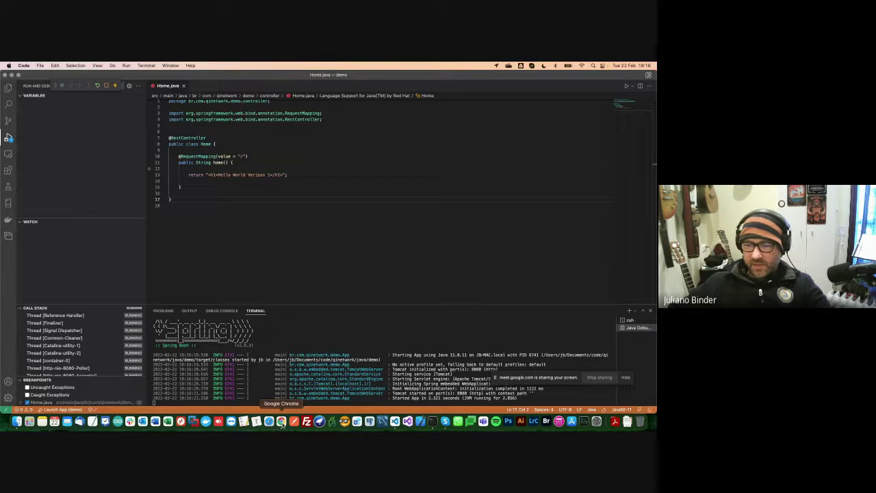
Switch to Chrome and load localhost:8080 to check the locally running application
{"action": "left_click", "coordinate": [281, 422]}
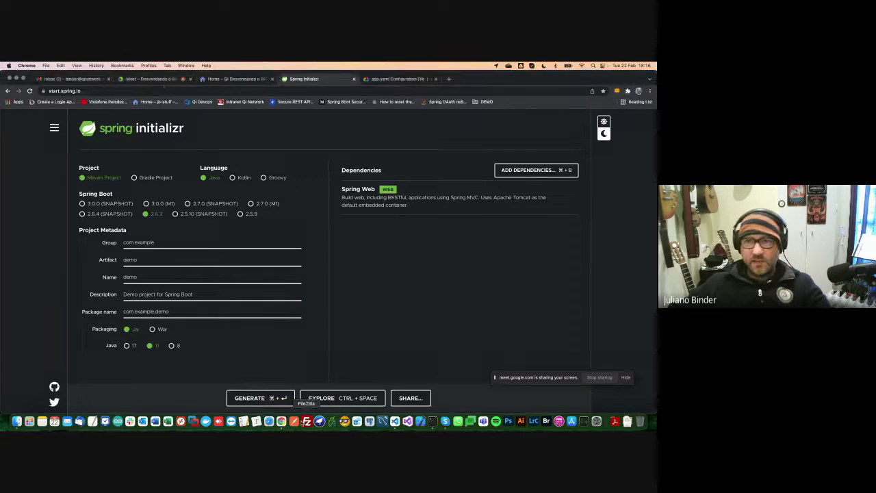
{"action": "left_click", "coordinate": [179, 91]}
{"action": "type", "text": "loc"}
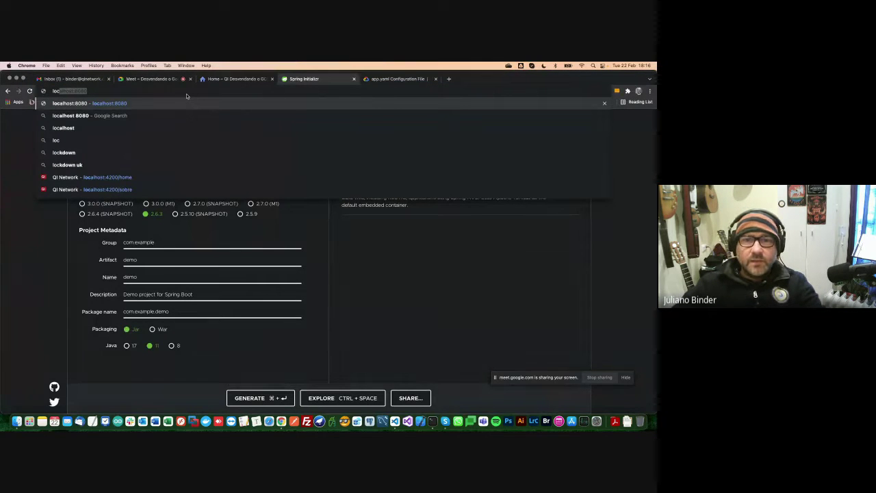
{"action": "key", "text": "Return"}
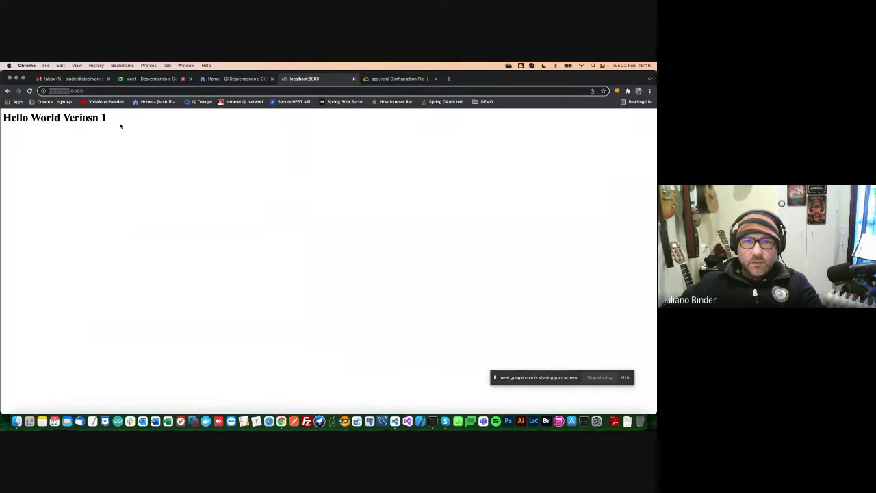
Back in Visual Studio Code, replace the 1 in the home() return message with Local, save Home.java and restart the debug session
{"action": "left_click", "coordinate": [395, 421]}
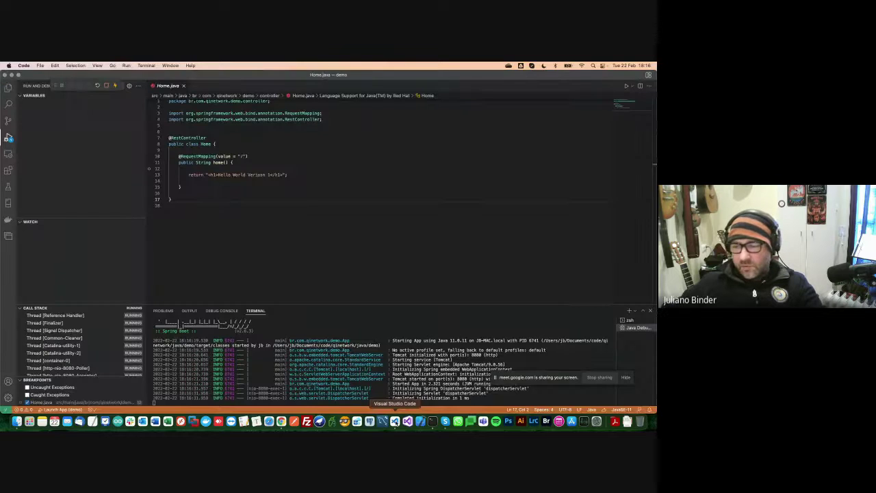
{"action": "left_click", "coordinate": [271, 175]}
{"action": "key", "text": "BackSpace"}
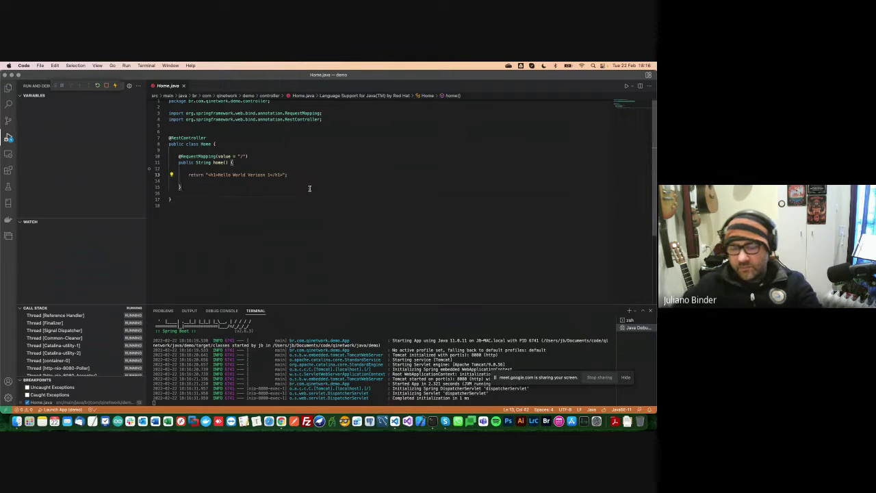
{"action": "type", "text": "Local"}
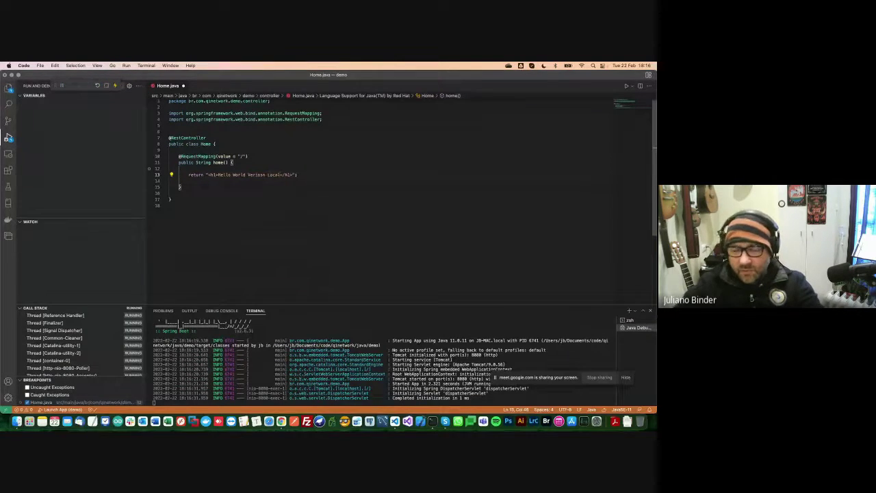
{"action": "key", "text": "super+s"}
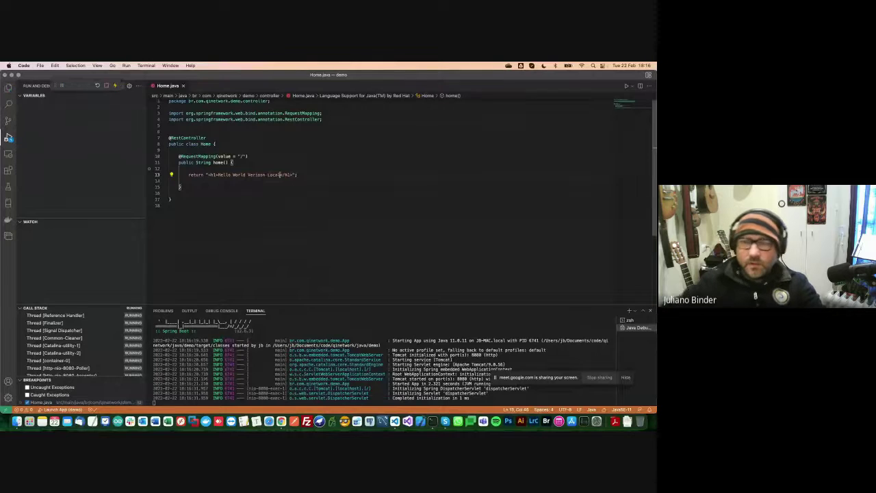
{"action": "left_click", "coordinate": [97, 86]}
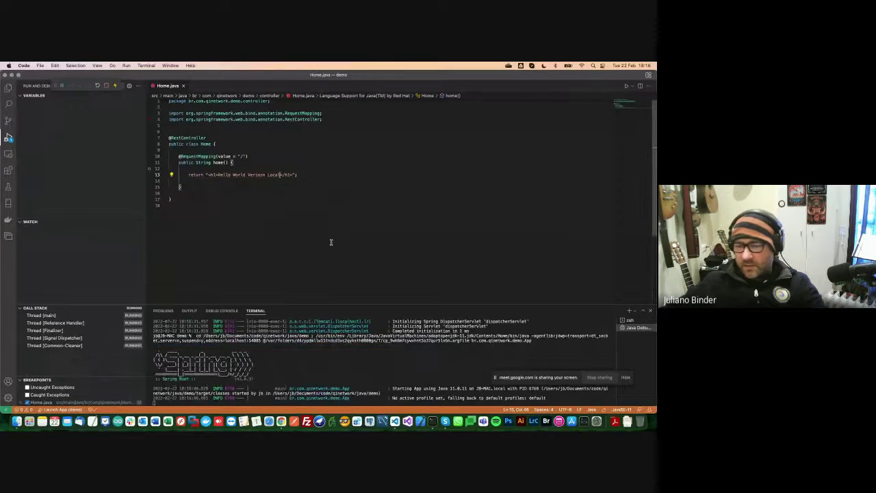
Enlarge the terminal area to follow the startup log, then reload the localhost:8080 page in Chrome
{"action": "left_click_drag", "start_coordinate": [382, 307], "coordinate": [376, 236]}
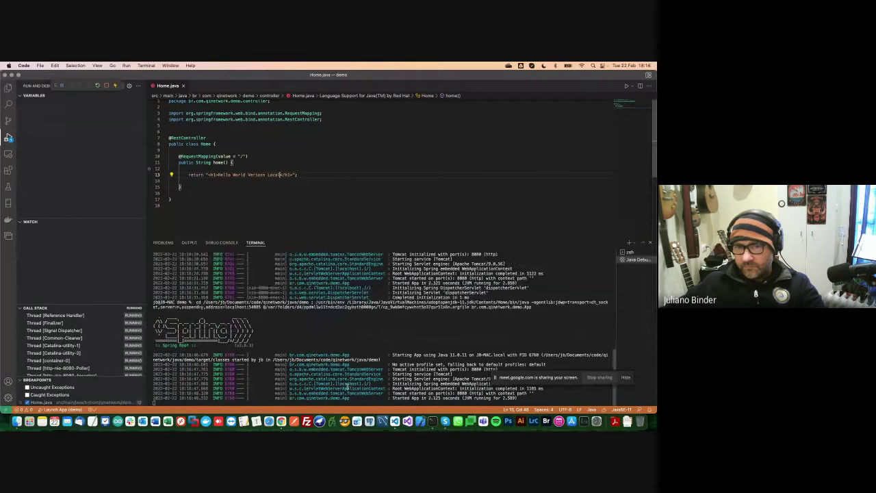
{"action": "left_click", "coordinate": [282, 421]}
{"action": "key", "text": "super+r"}
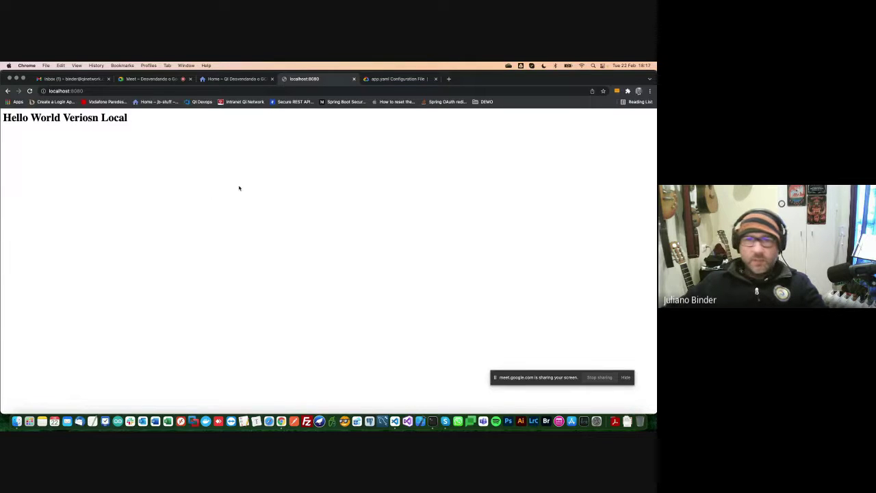
Open App Engine in the Google Cloud console, review its versions and services, and check whether the default service can be deleted
{"action": "left_click", "coordinate": [246, 81]}
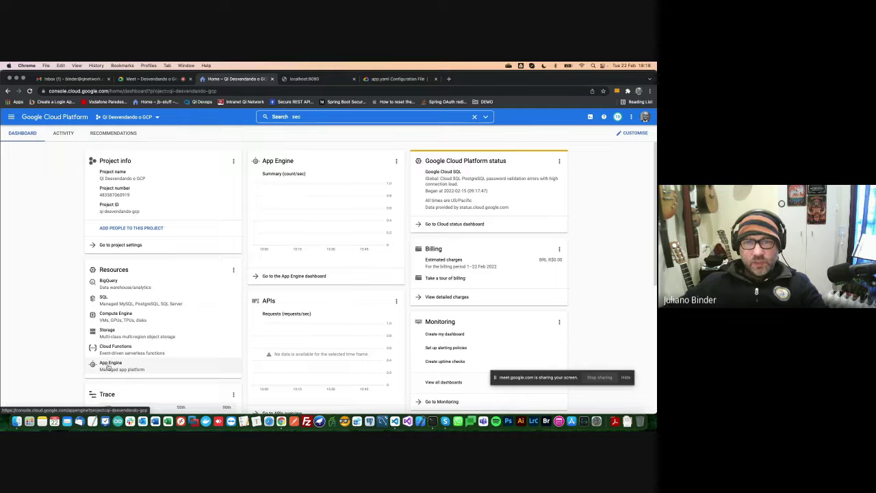
{"action": "left_click", "coordinate": [11, 116]}
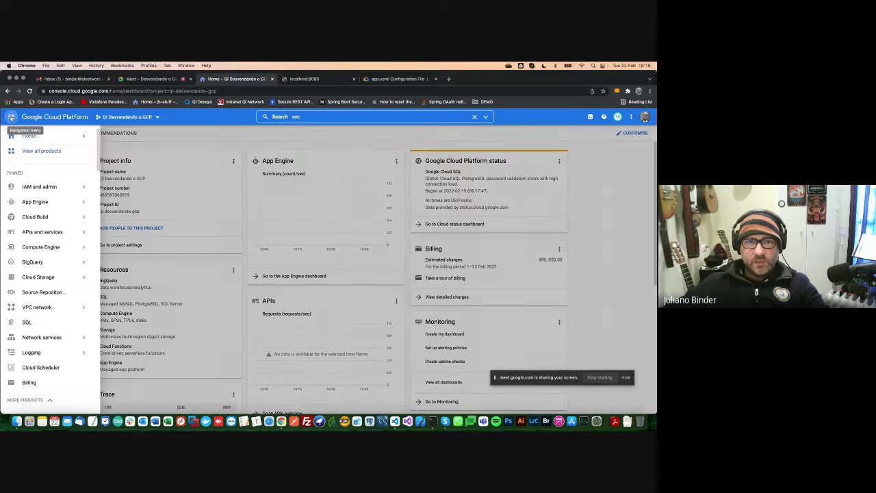
{"action": "left_click", "coordinate": [32, 202]}
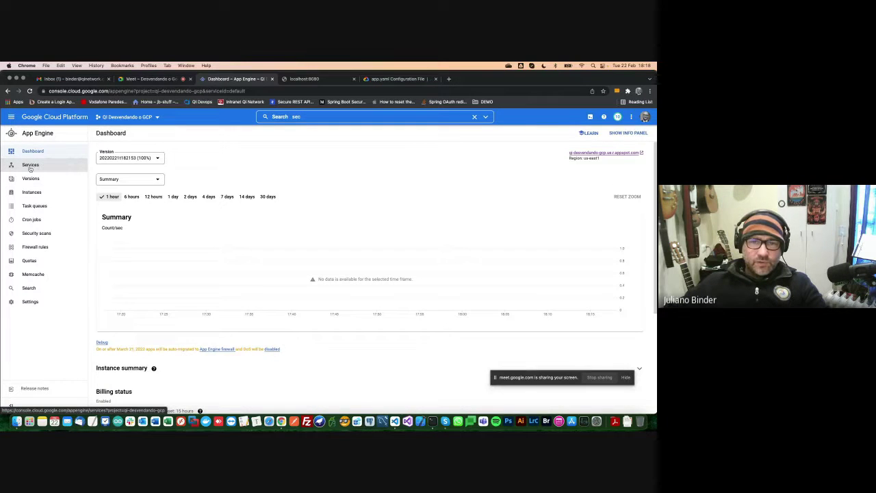
{"action": "left_click", "coordinate": [31, 179]}
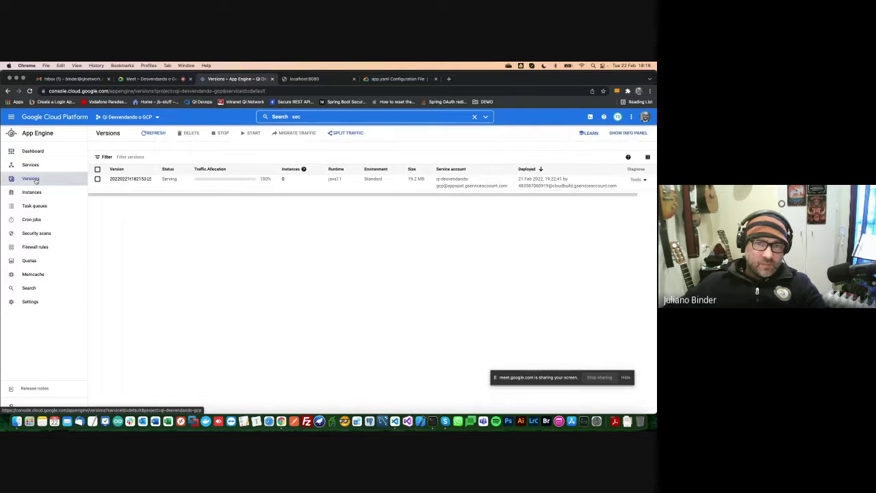
{"action": "left_click", "coordinate": [31, 165]}
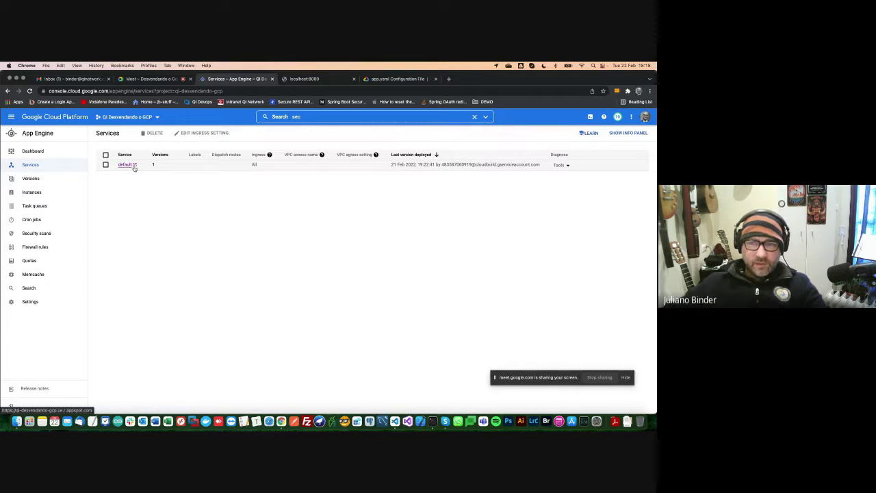
{"action": "left_click", "coordinate": [106, 165]}
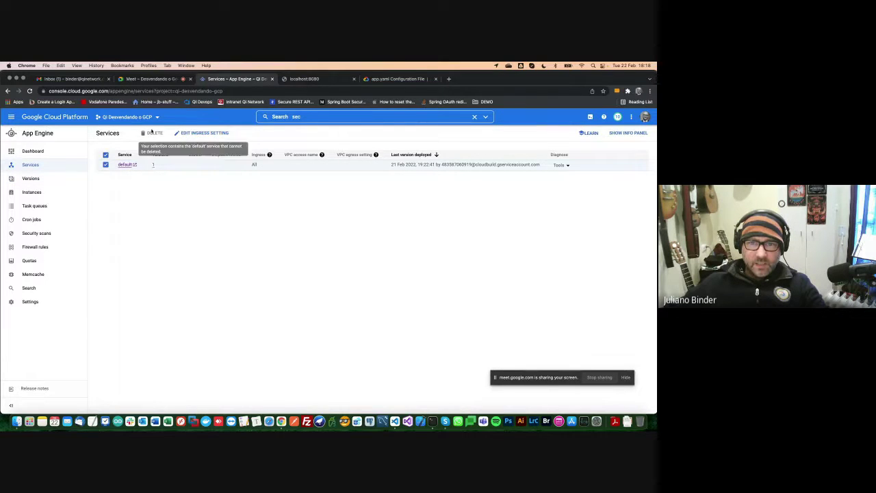
{"action": "left_click", "coordinate": [106, 165]}
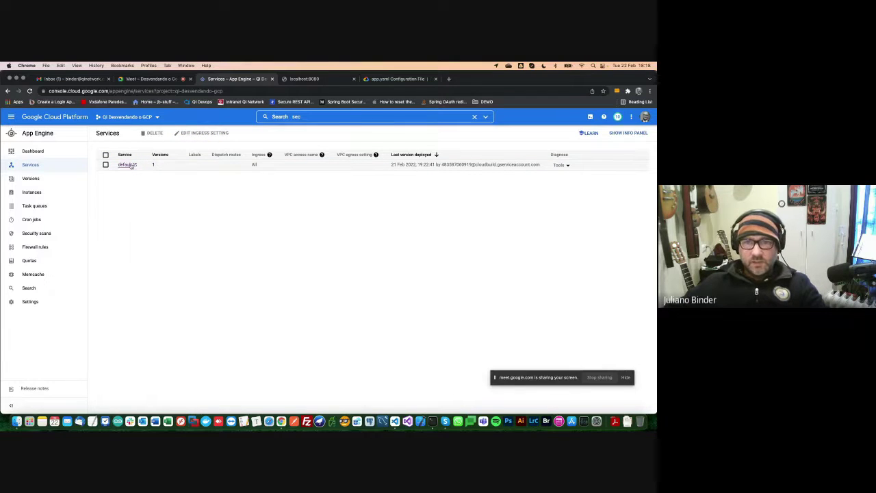
Open the default service's deployed page and compare its heading with the one on the localhost:8080 page
{"action": "left_click", "coordinate": [127, 165]}
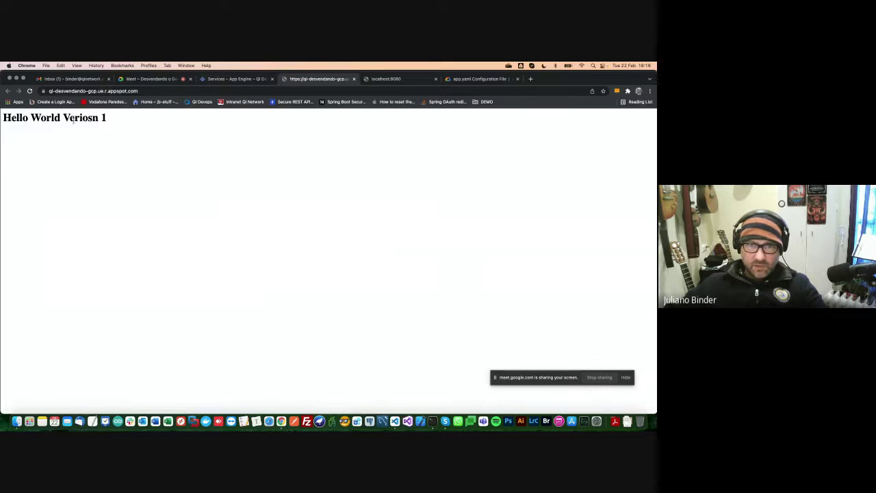
{"action": "left_click_drag", "start_coordinate": [3, 116], "coordinate": [181, 156]}
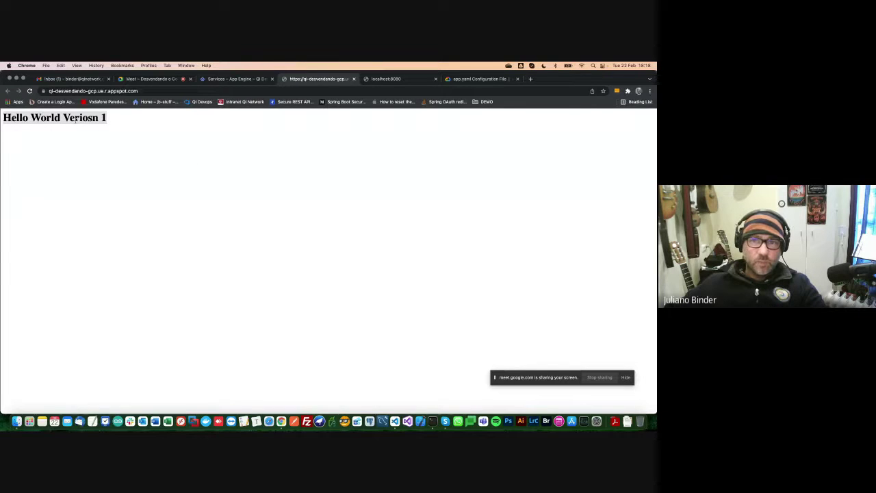
{"action": "left_click", "coordinate": [236, 79]}
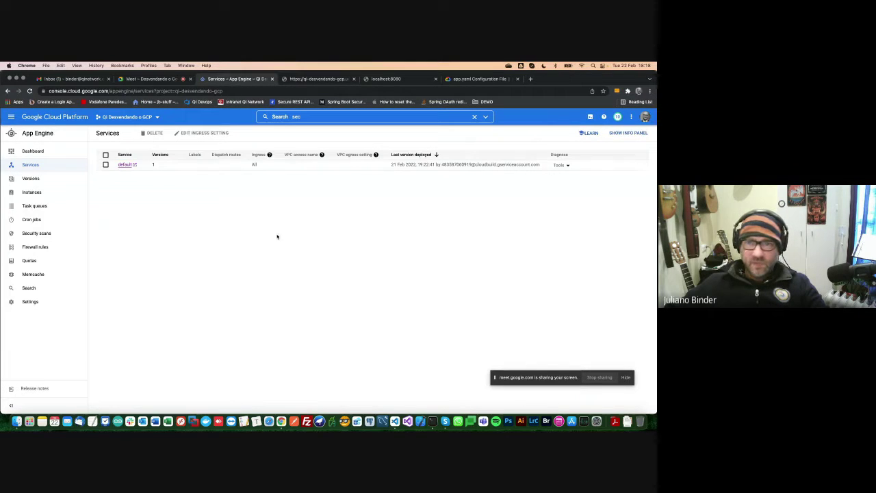
{"action": "left_click", "coordinate": [370, 79]}
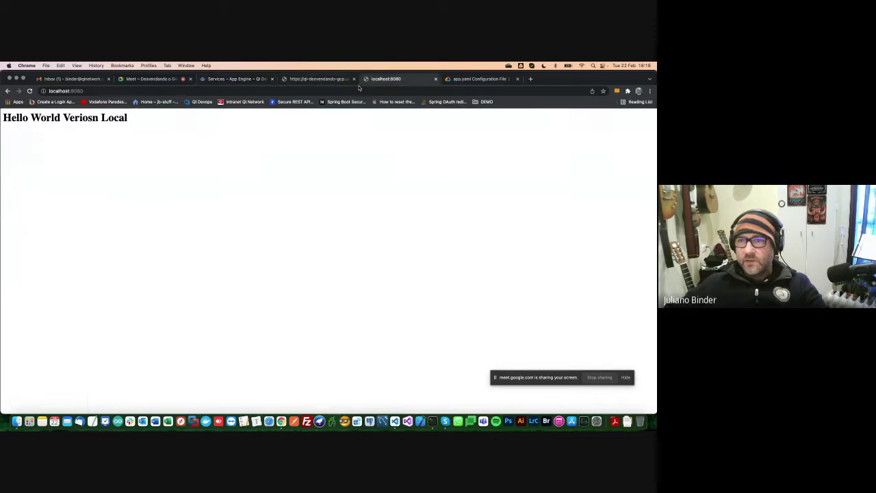
{"action": "left_click_drag", "start_coordinate": [127, 118], "coordinate": [7, 122]}
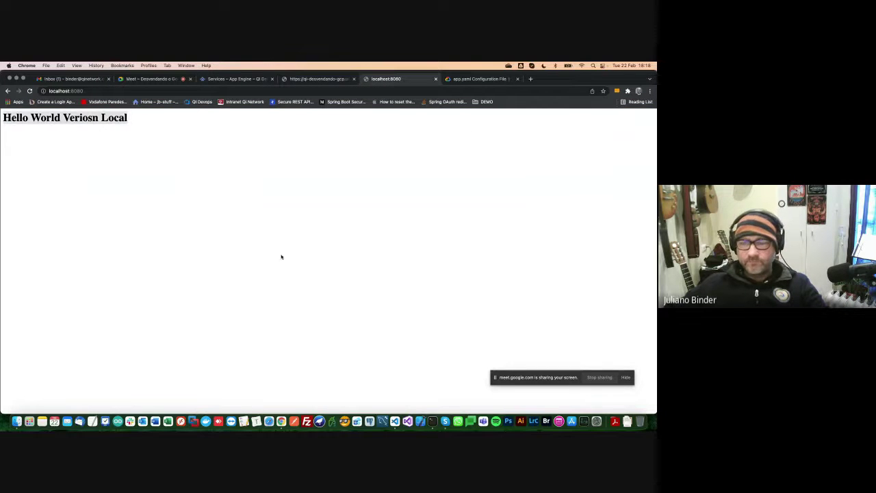
Return to Visual Studio Code, stop the running debug session and enlarge the terminal area further
{"action": "left_click", "coordinate": [395, 421]}
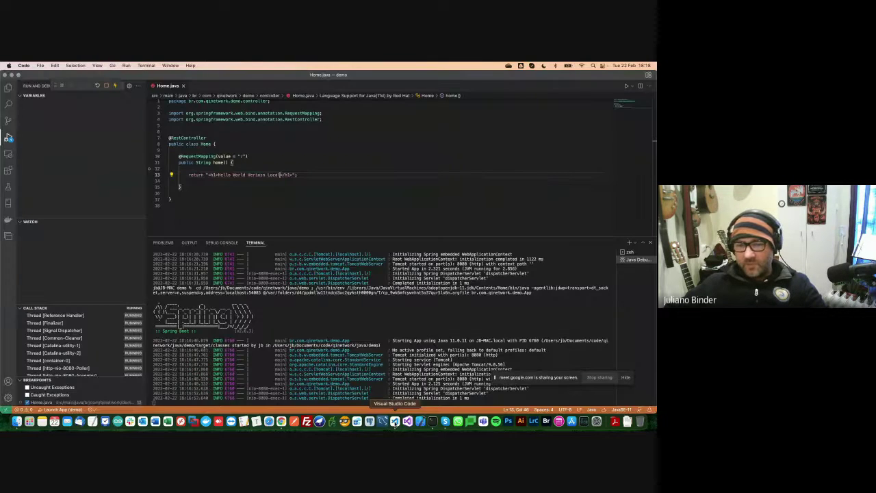
{"action": "left_click", "coordinate": [106, 86]}
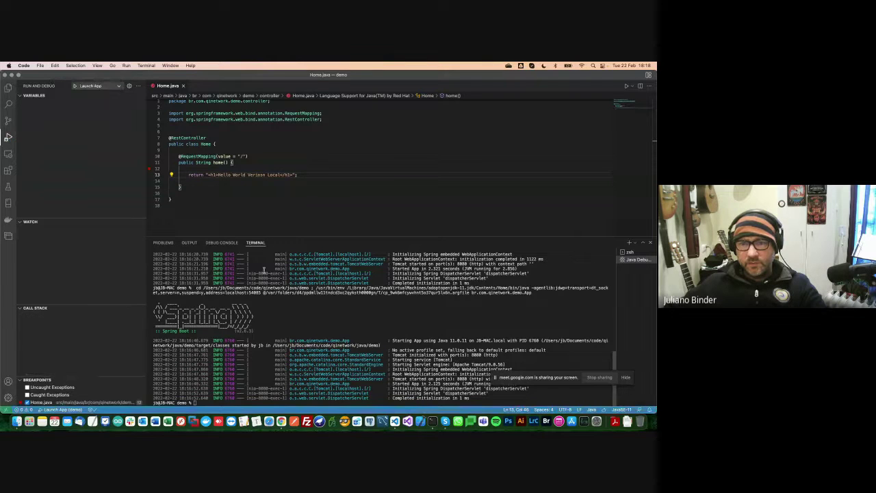
{"action": "left_click_drag", "start_coordinate": [285, 236], "coordinate": [284, 206]}
Run gcloud info in the terminal and examine the account and project entries under the current properties
{"action": "left_click", "coordinate": [233, 404]}
{"action": "type", "text": "giloud"}
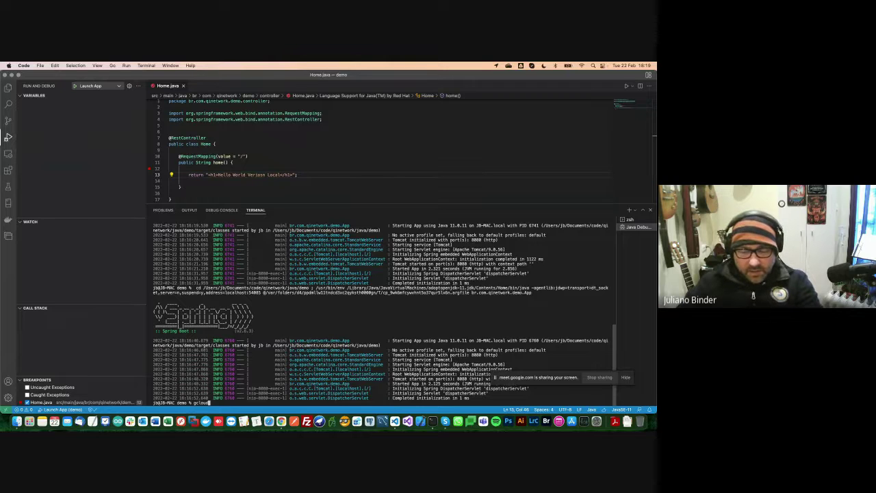
{"action": "type", "text": "init"}
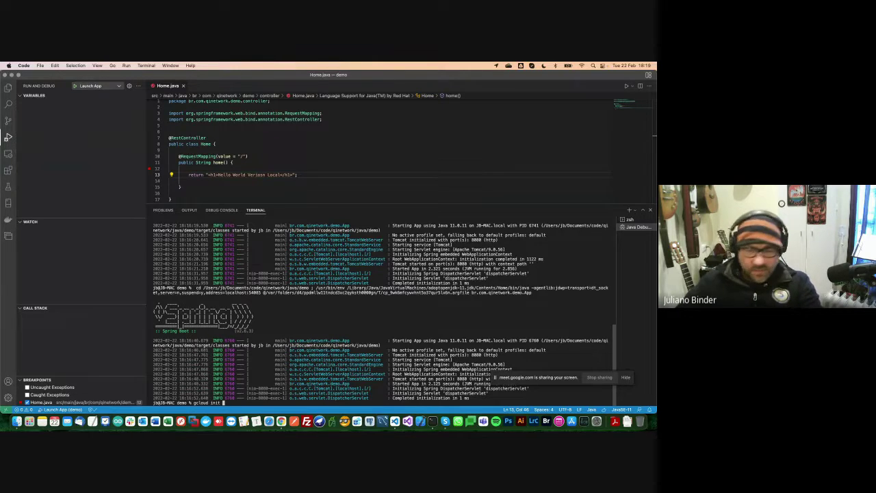
{"action": "key", "text": "BackSpace"}
{"action": "key", "text": "BackSpace"}
{"action": "key", "text": "BackSpace"}
{"action": "type", "text": "fo"}
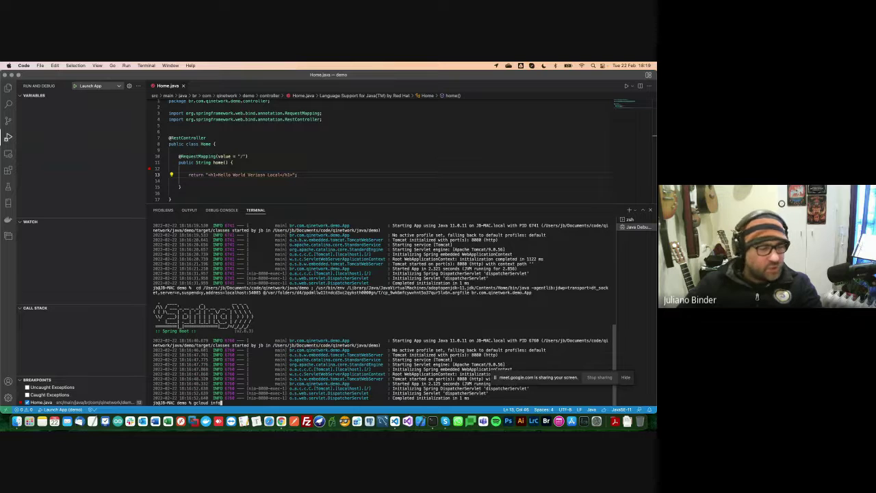
{"action": "key", "text": "Return"}
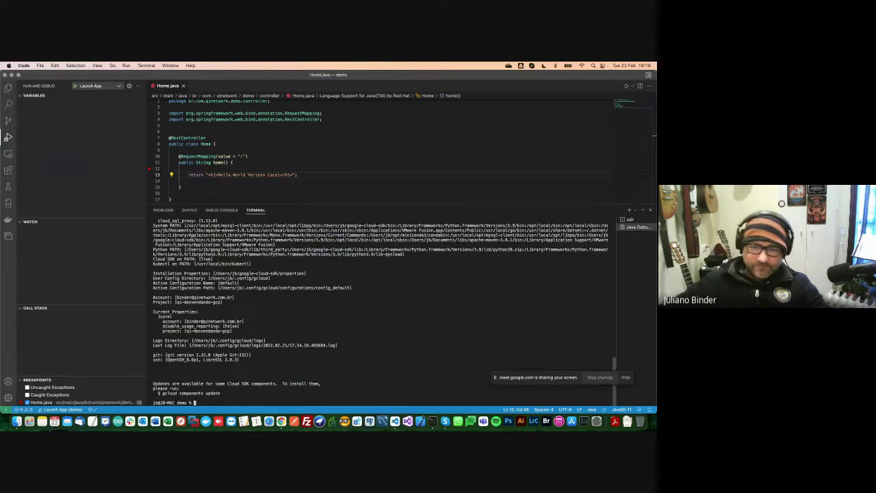
{"action": "mouse_move", "coordinate": [185, 321]}
{"action": "left_mouse_down"}
{"action": "mouse_move", "coordinate": [251, 321]}
{"action": "mouse_move", "coordinate": [238, 331]}
{"action": "mouse_move", "coordinate": [177, 331]}
{"action": "left_mouse_up"}
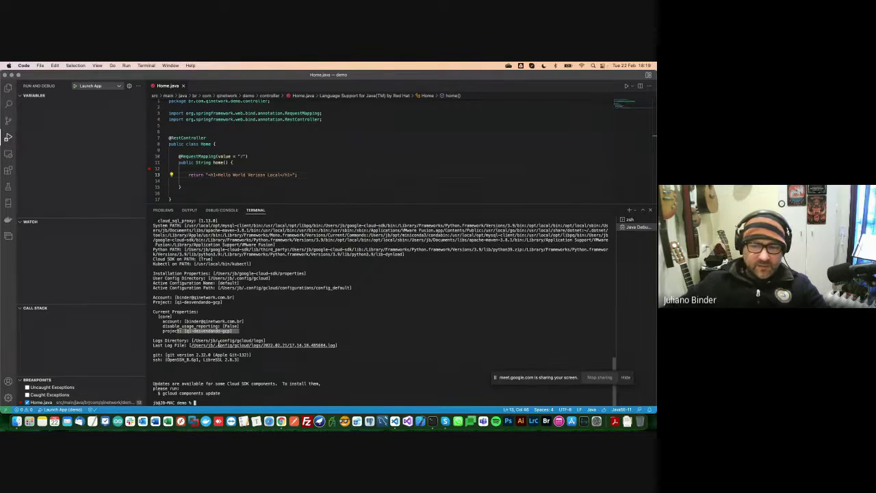
Run gcloud app deploy in the terminal from the demo project folder
{"action": "left_click", "coordinate": [240, 402]}
{"action": "type", "text": "gcloud app deploy"}
{"action": "key", "text": "Return"}
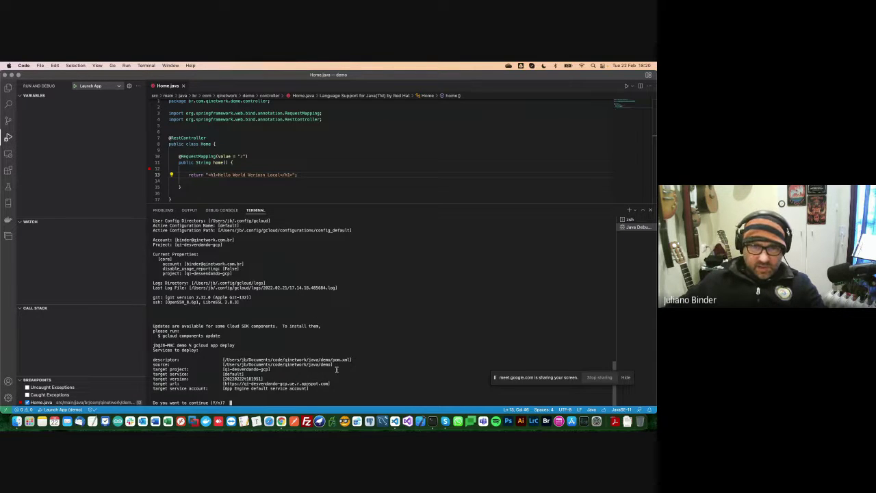
Open the app.yaml file from the src/main/appengine folder in the project explorer
{"action": "left_click", "coordinate": [8, 87]}
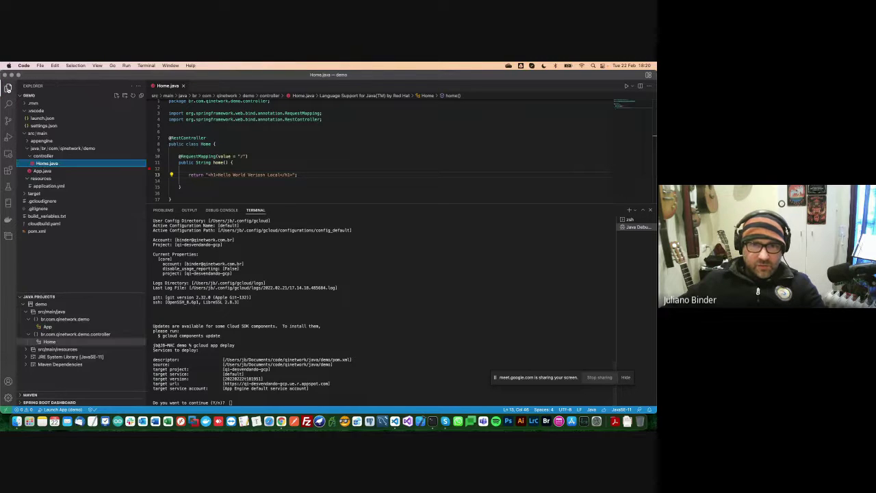
{"action": "left_click", "coordinate": [31, 149]}
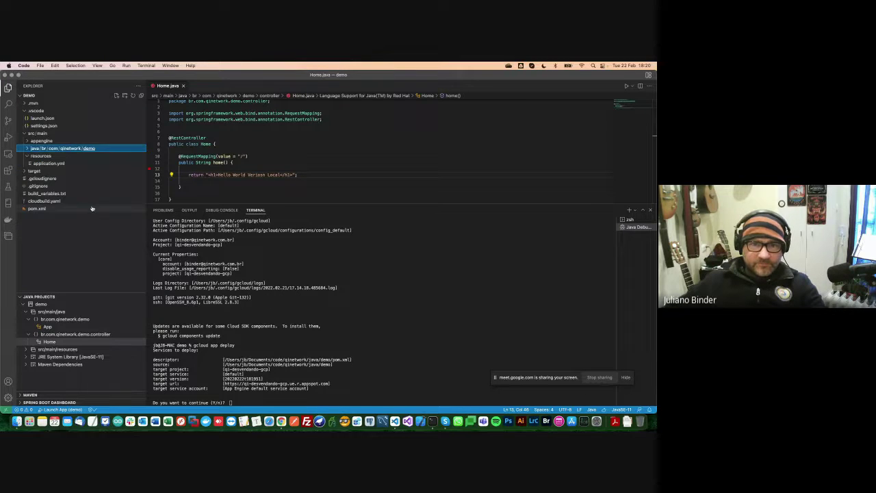
{"action": "left_click", "coordinate": [43, 141]}
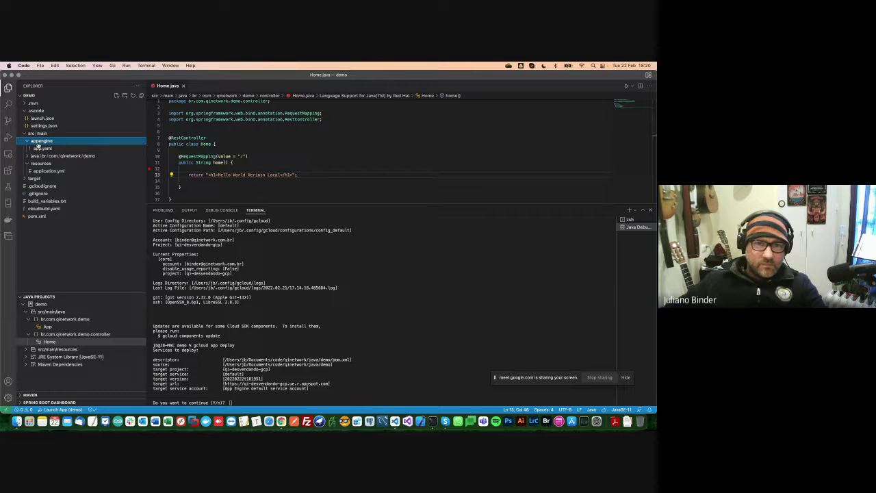
{"action": "left_click", "coordinate": [44, 148]}
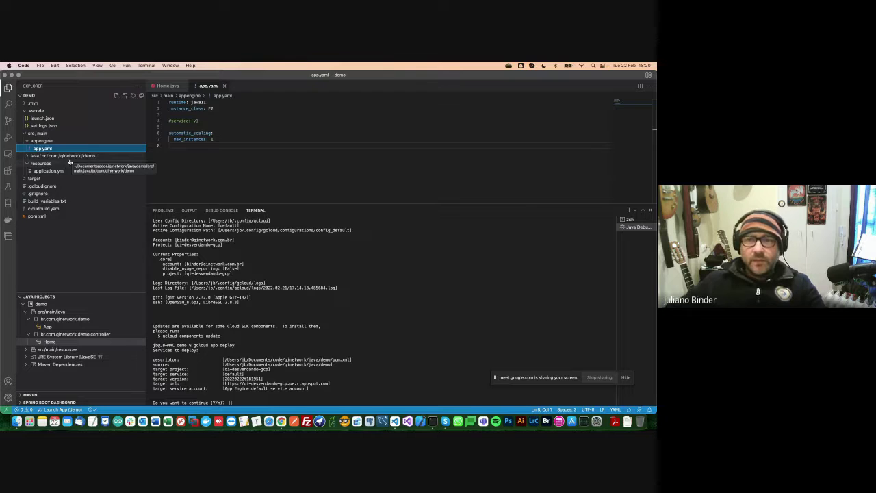
Review the scaling, runtime and instance_class settings in app.yaml
{"action": "left_click", "coordinate": [226, 149]}
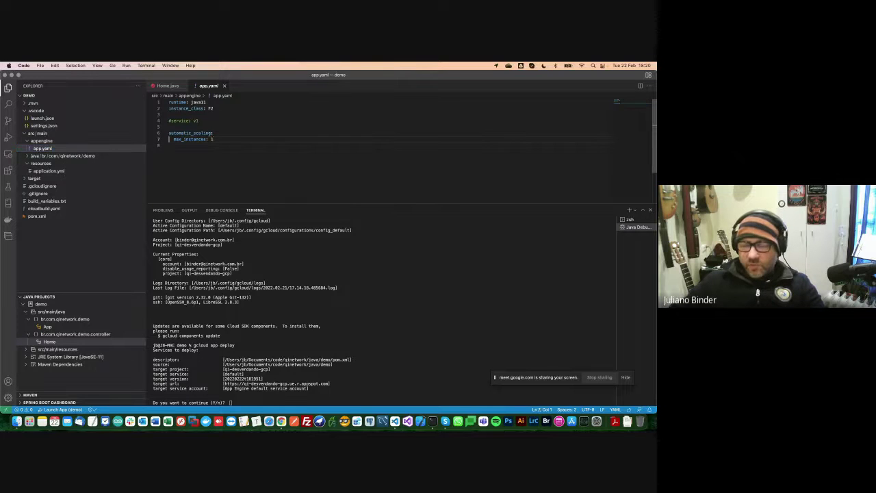
{"action": "key", "text": "shift+Up"}
{"action": "key", "text": "shift+Up"}
{"action": "key", "text": "shift+Up"}
{"action": "key", "text": "shift+Up"}
{"action": "key", "text": "shift+Up"}
{"action": "key", "text": "shift+Up"}
{"action": "key", "text": "shift+Up"}
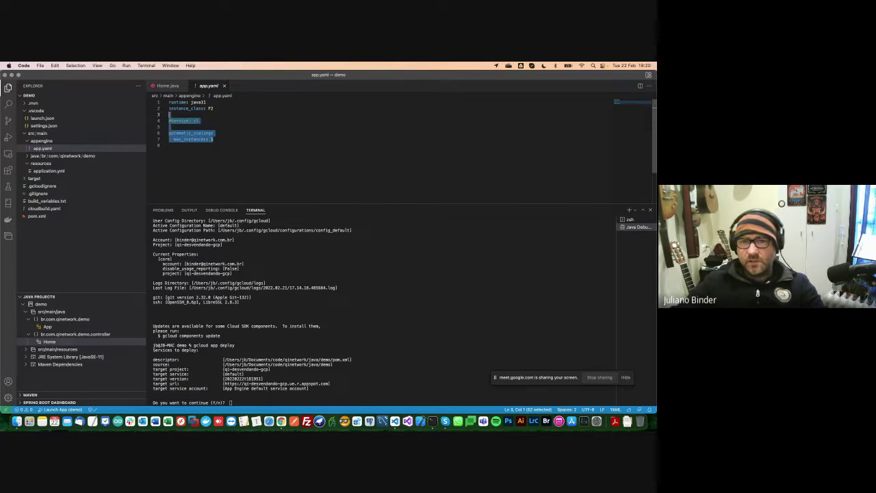
{"action": "key", "text": "Right"}
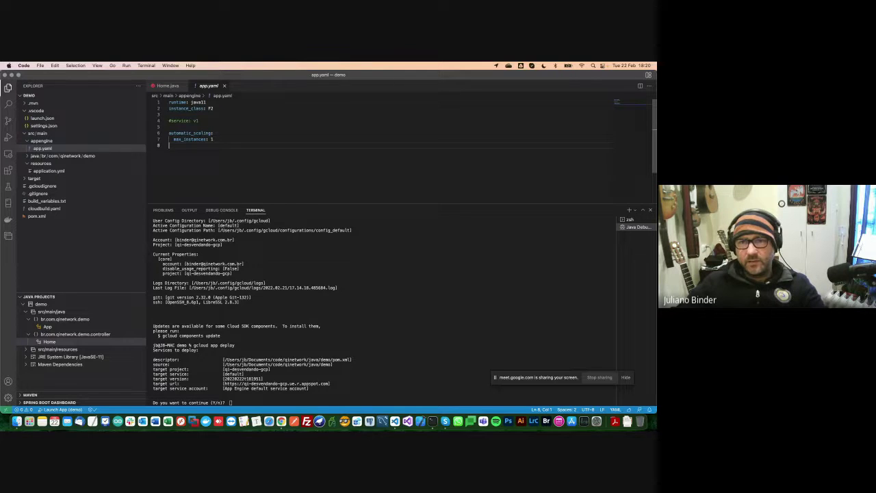
{"action": "left_click", "coordinate": [206, 102]}
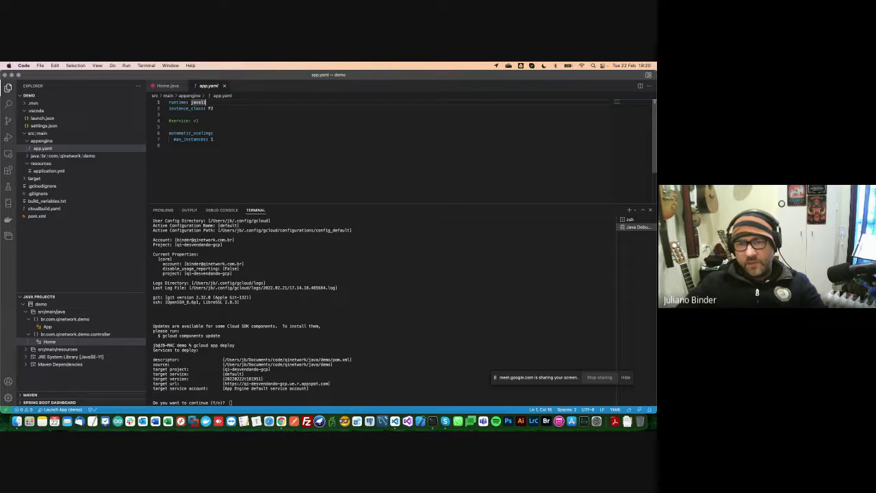
{"action": "key", "text": "Down"}
{"action": "key", "text": "super+Left"}
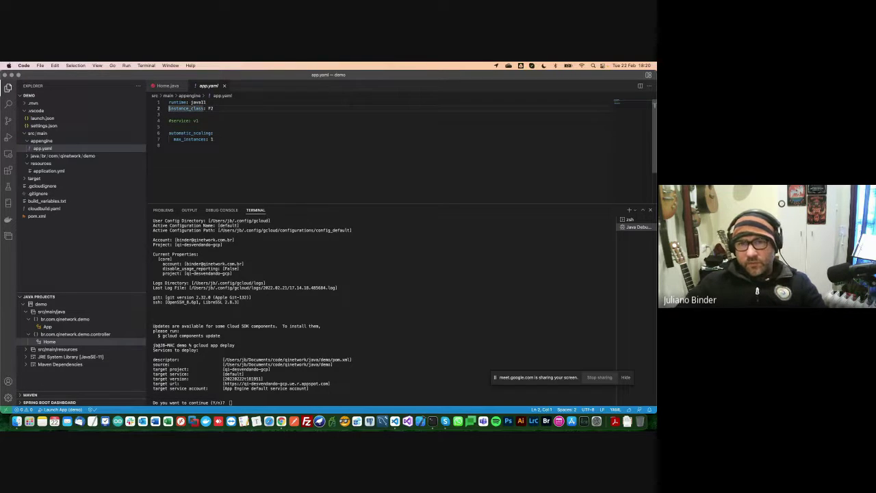
{"action": "key", "text": "shift+End"}
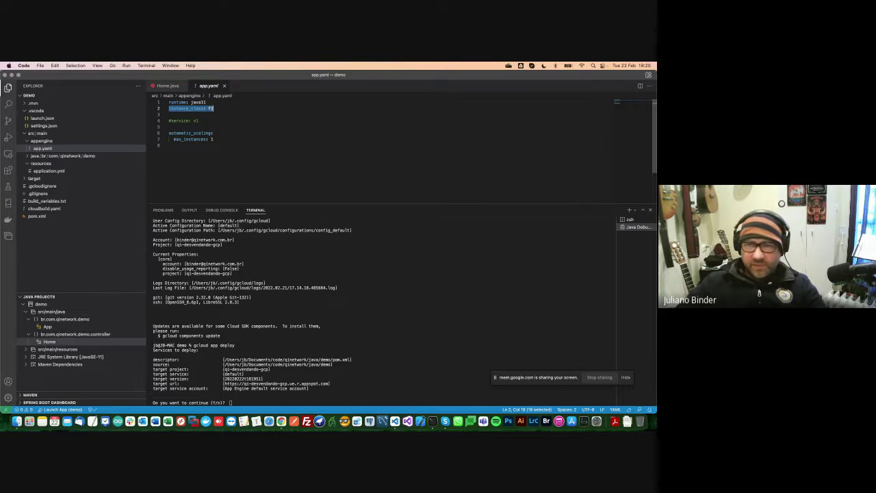
{"action": "left_click", "coordinate": [169, 114]}
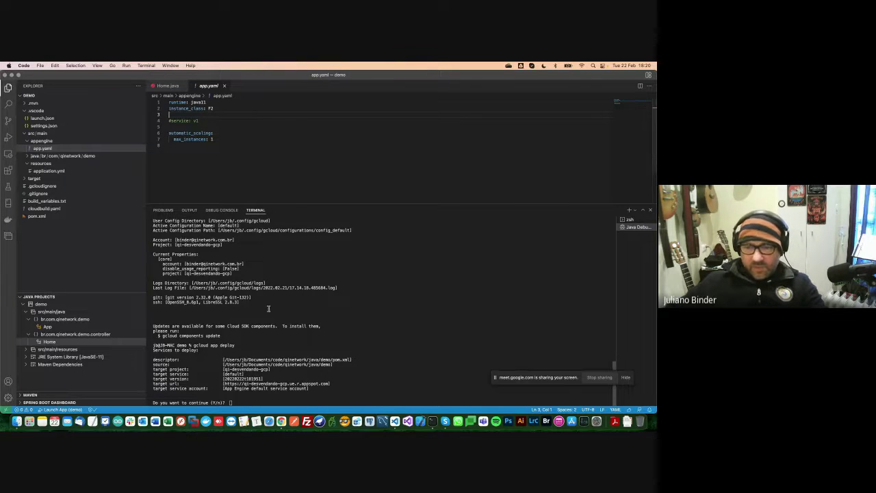
Answer Y to the terminal's continue question to start deploying the default service
{"action": "left_click", "coordinate": [253, 403]}
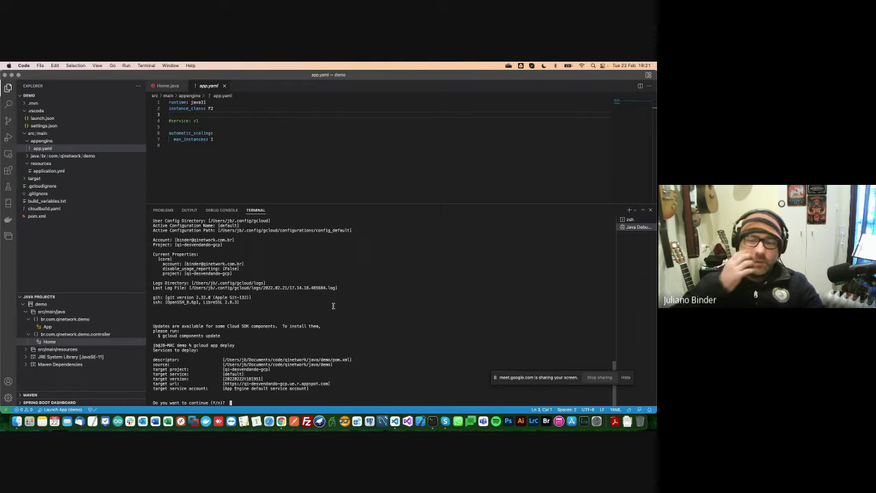
{"action": "type", "text": "Y"}
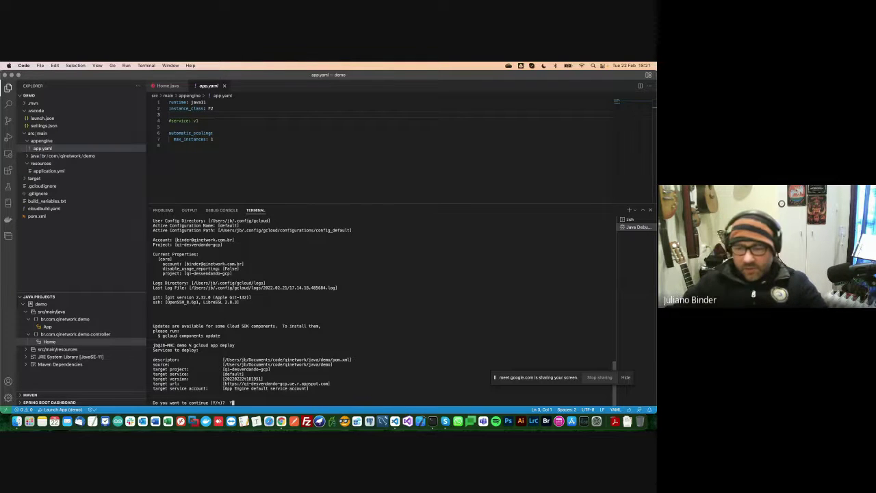
{"action": "key", "text": "Return"}
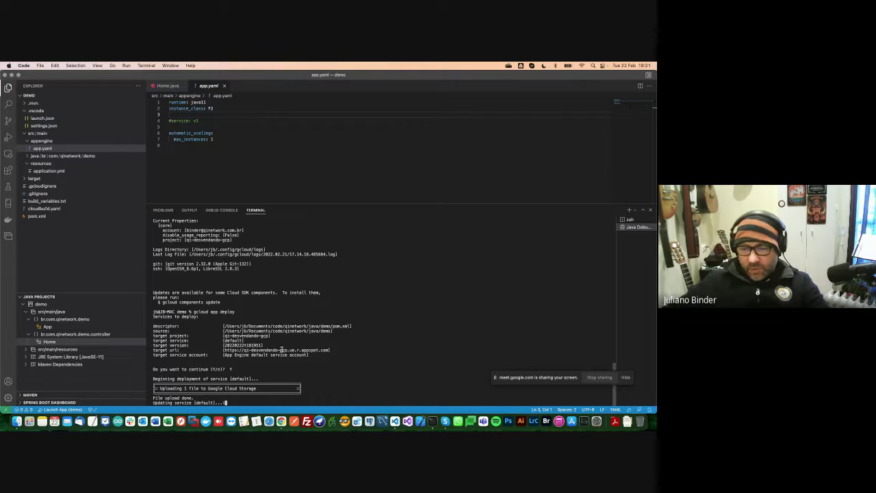
Switch to Chrome and open the App Engine versions list in the Google Cloud console
{"action": "left_click", "coordinate": [281, 425]}
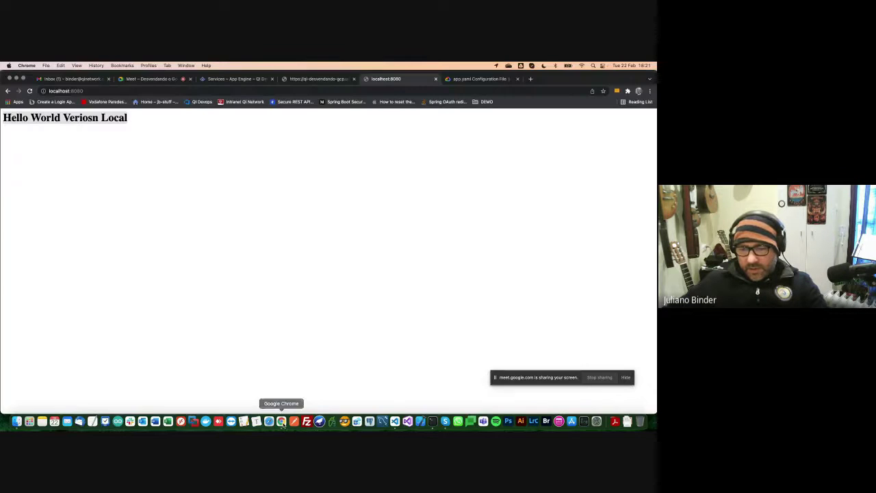
{"action": "left_click", "coordinate": [231, 79]}
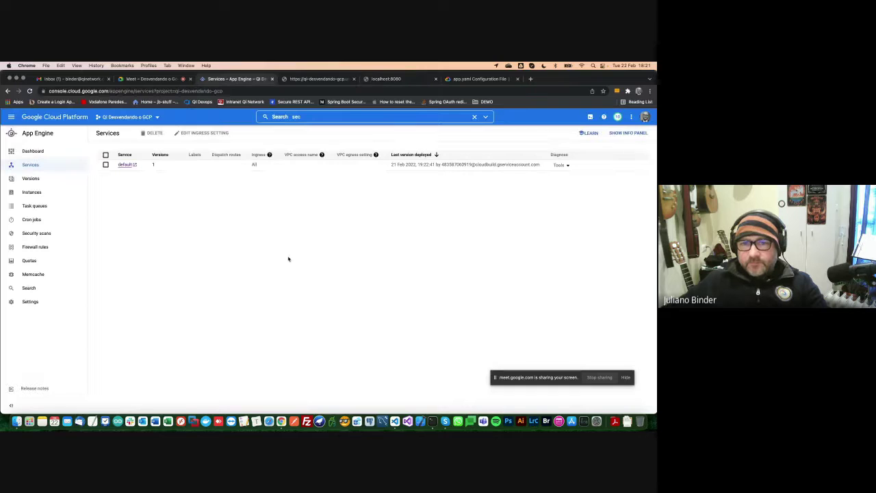
{"action": "left_click", "coordinate": [30, 178]}
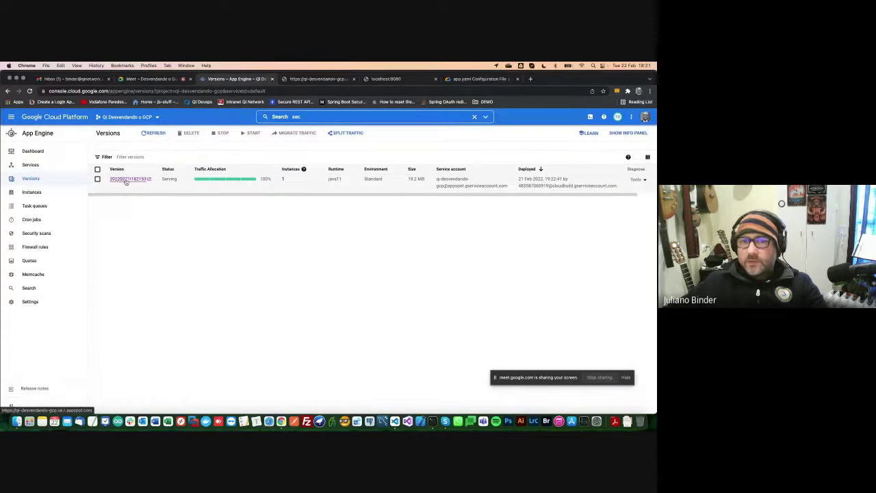
Check the deployment progress in Visual Studio Code and refresh the App Engine versions list in Chrome
{"action": "left_click", "coordinate": [395, 421]}
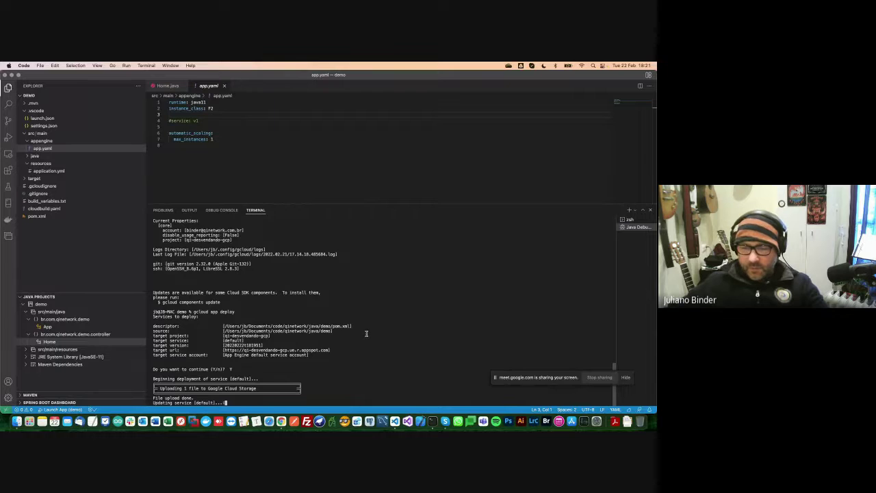
{"action": "left_click", "coordinate": [281, 422]}
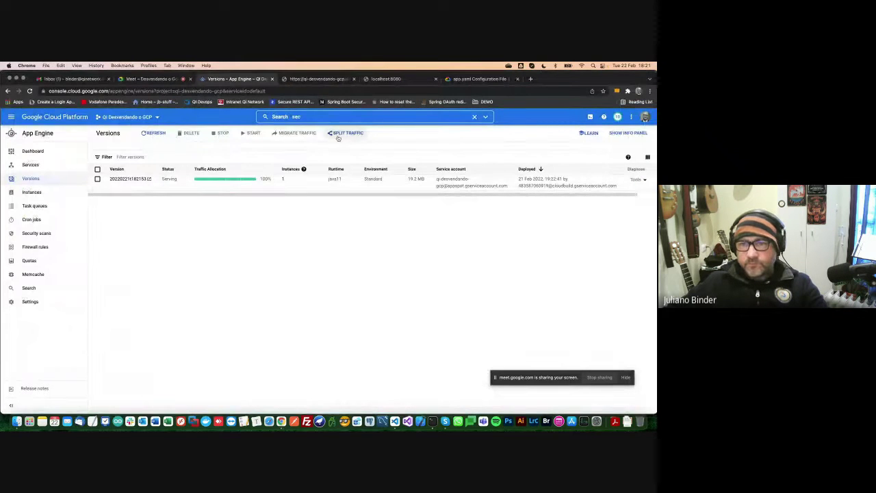
{"action": "left_click", "coordinate": [153, 133]}
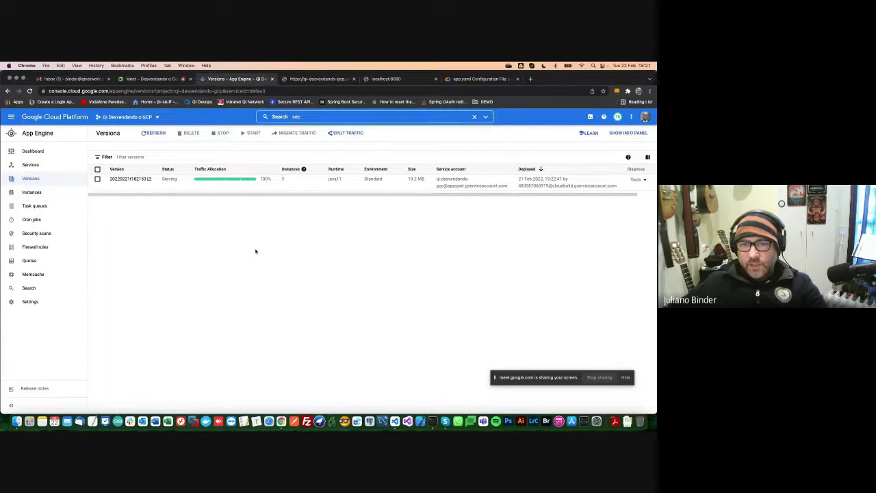
{"action": "left_click", "coordinate": [148, 134]}
{"action": "left_click", "coordinate": [147, 133]}
{"action": "left_click", "coordinate": [148, 133]}
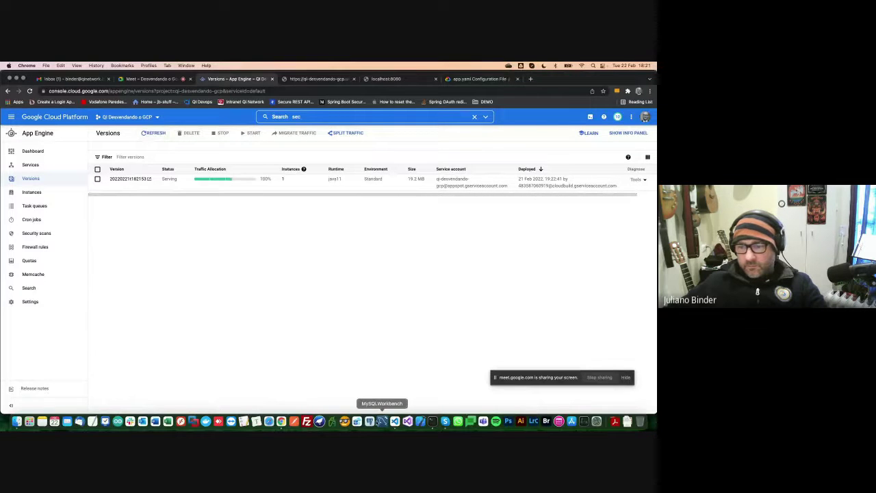
Return to Visual Studio Code and examine the target version in the deployment output
{"action": "left_click", "coordinate": [395, 421]}
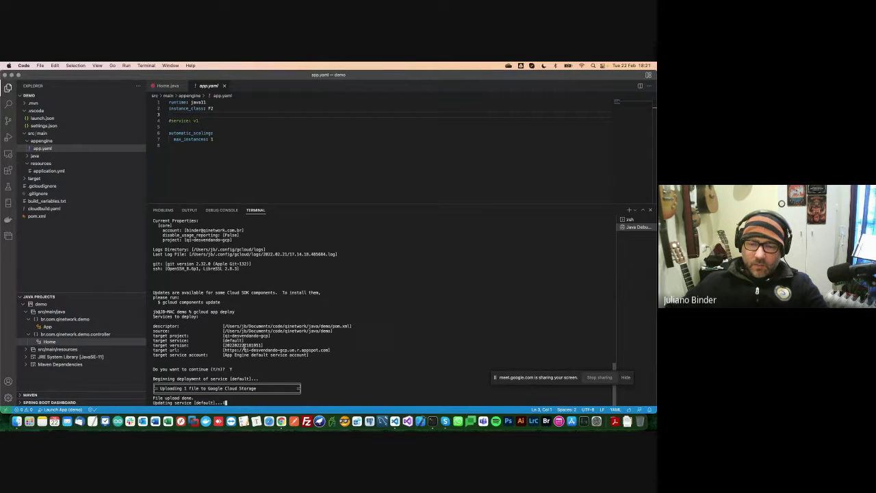
{"action": "left_click_drag", "start_coordinate": [267, 345], "coordinate": [222, 346]}
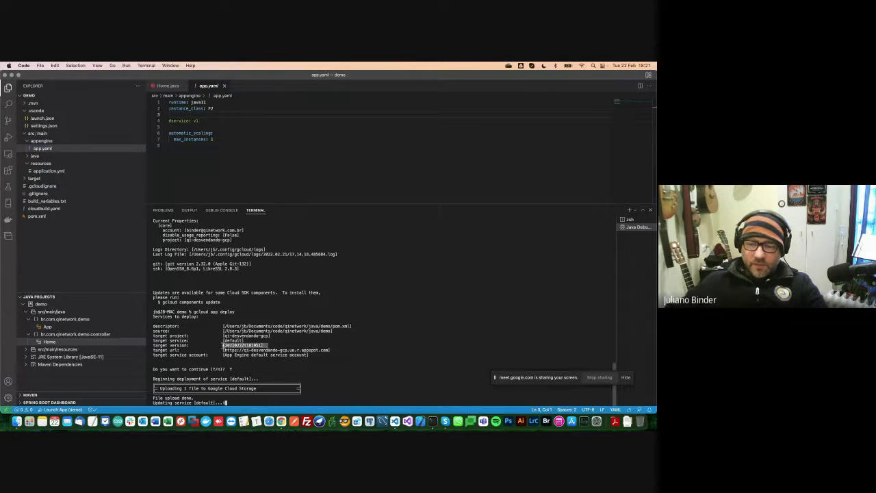
{"action": "left_click", "coordinate": [280, 346]}
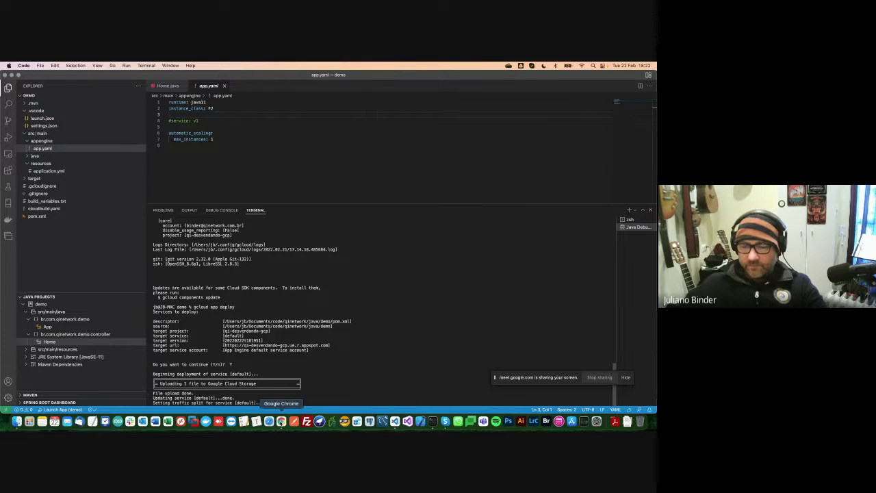
Refresh the App Engine versions list in Chrome and delete the older version 20220221t182153
{"action": "left_click", "coordinate": [282, 421]}
{"action": "left_click", "coordinate": [155, 133]}
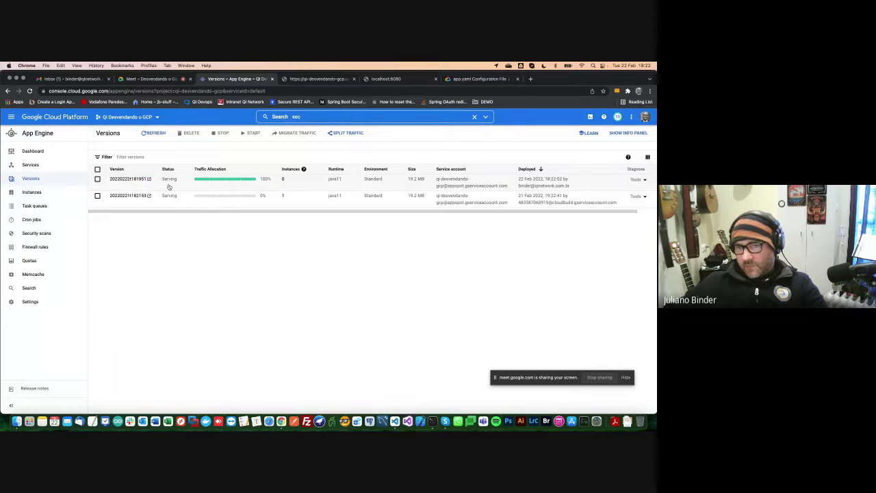
{"action": "left_click", "coordinate": [97, 196]}
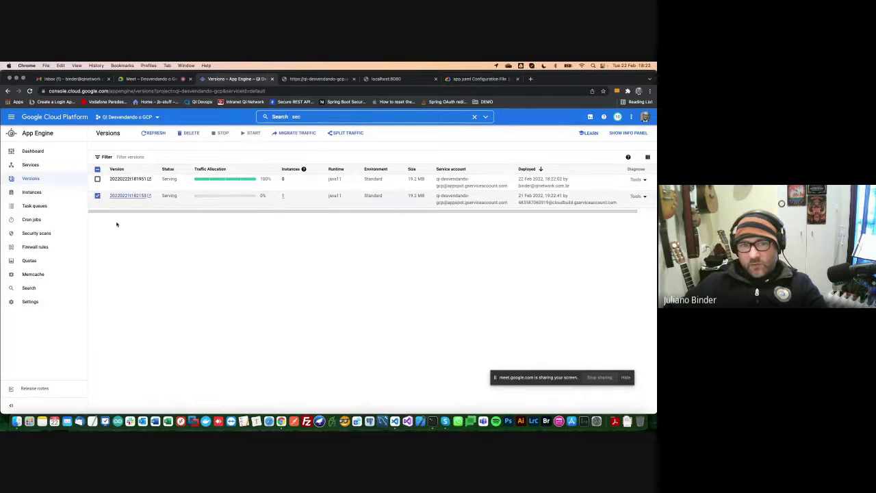
{"action": "left_click", "coordinate": [189, 132]}
{"action": "left_click", "coordinate": [394, 282]}
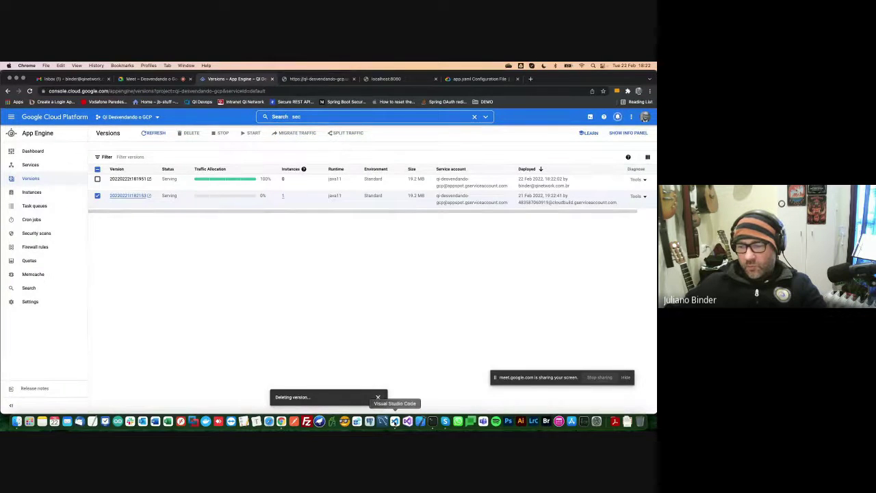
Run gcloud app deploy --version=v1 in the Visual Studio Code terminal and confirm the deployment with Y
{"action": "left_click", "coordinate": [395, 421]}
{"action": "key", "text": "Up"}
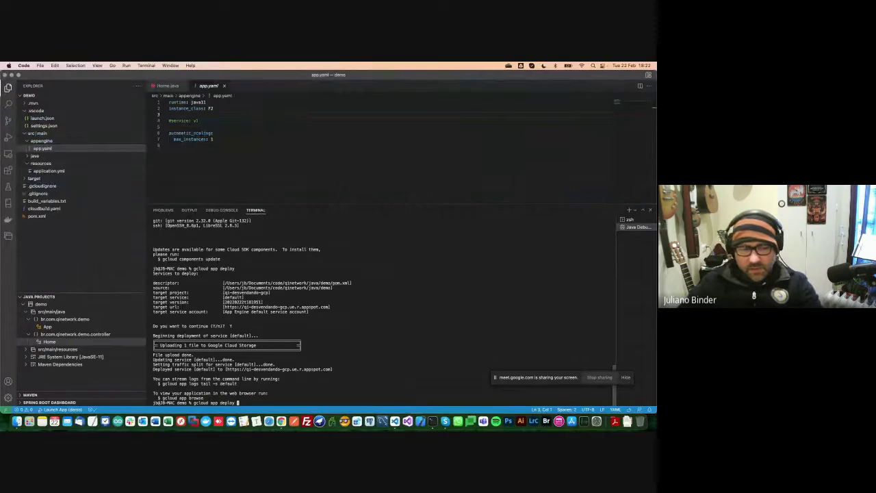
{"action": "type", "text": "--version"}
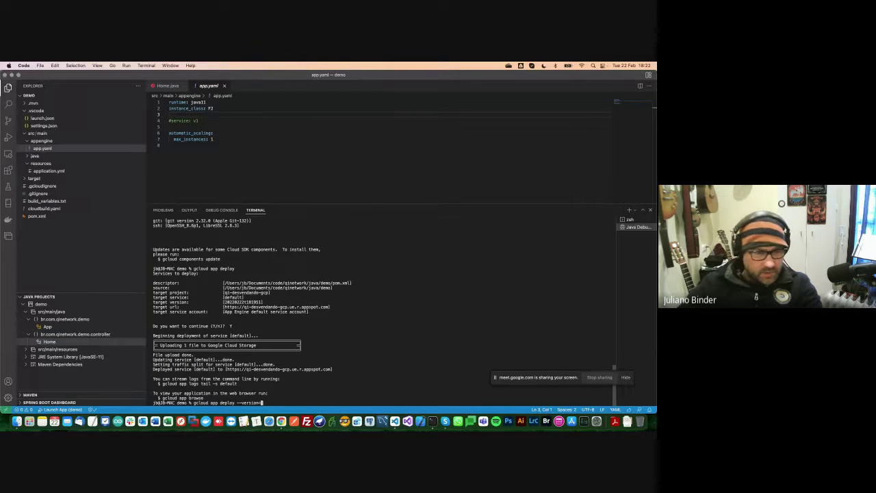
{"action": "type", "text": "=v1"}
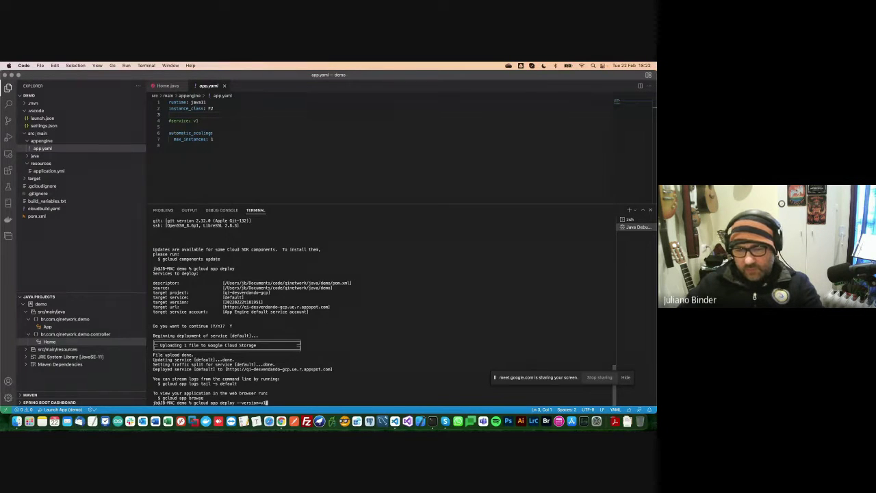
{"action": "key", "text": "Return"}
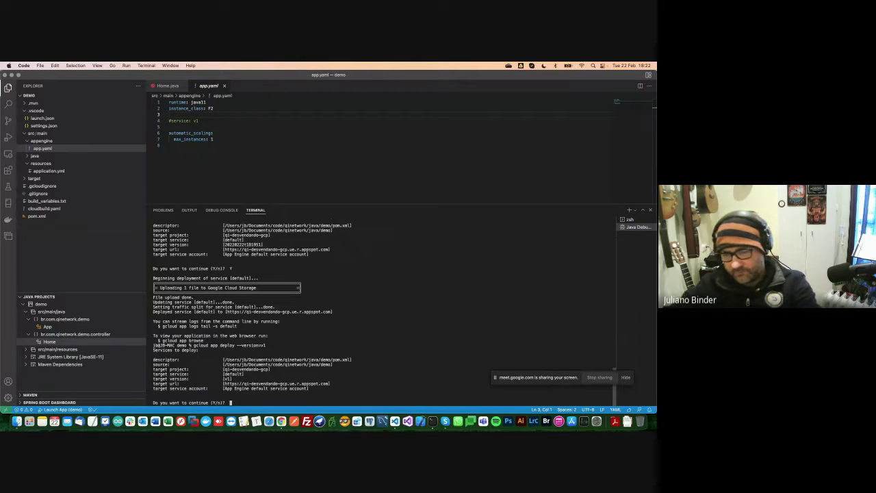
{"action": "type", "text": "Y"}
{"action": "key", "text": "Return"}
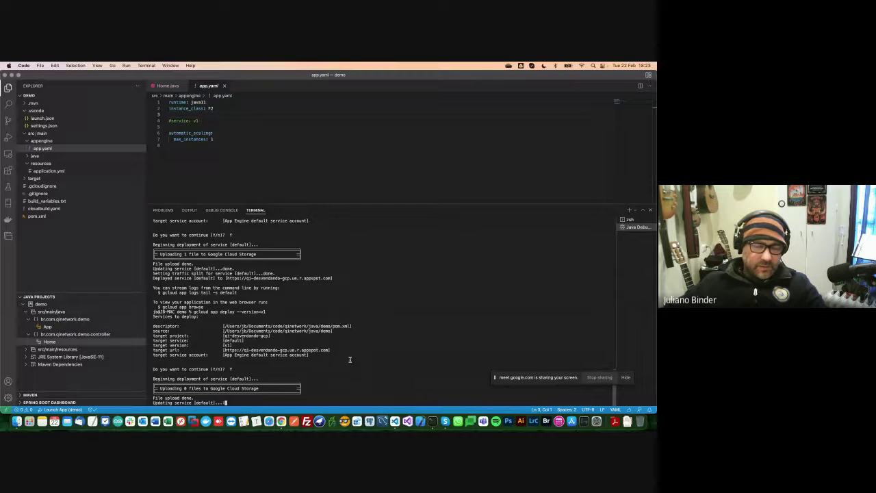
Refresh the App Engine versions list in Chrome and check the v1 deployment progress in Visual Studio Code
{"action": "left_click", "coordinate": [281, 421]}
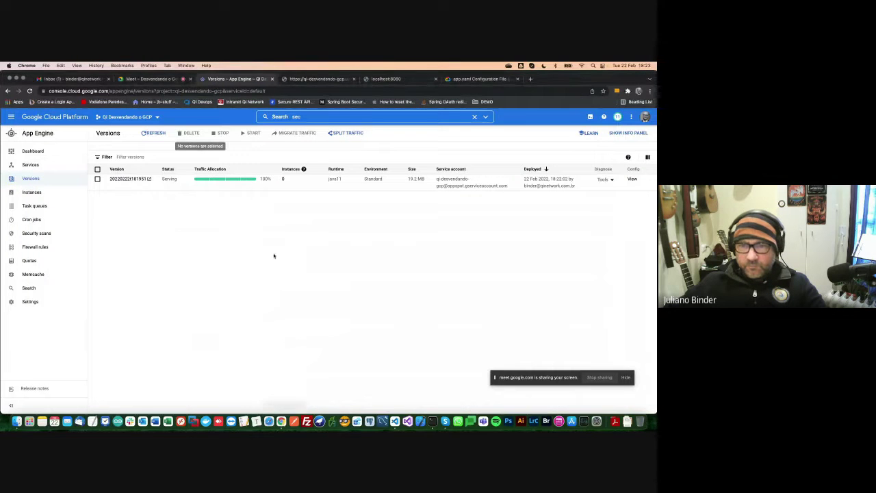
{"action": "left_click", "coordinate": [153, 133]}
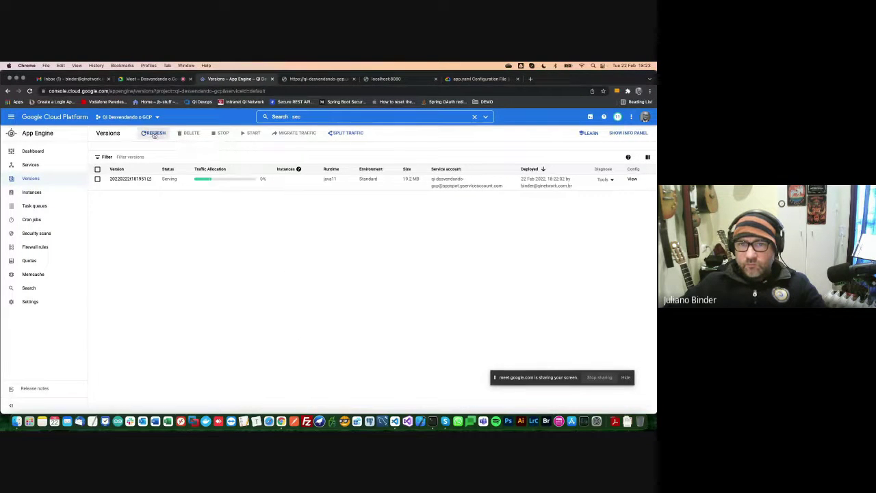
{"action": "left_click", "coordinate": [152, 133]}
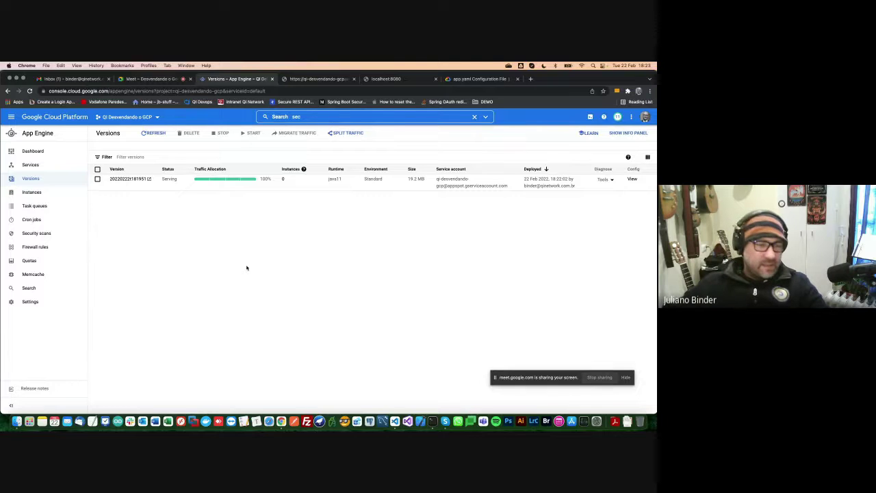
{"action": "left_click", "coordinate": [151, 133]}
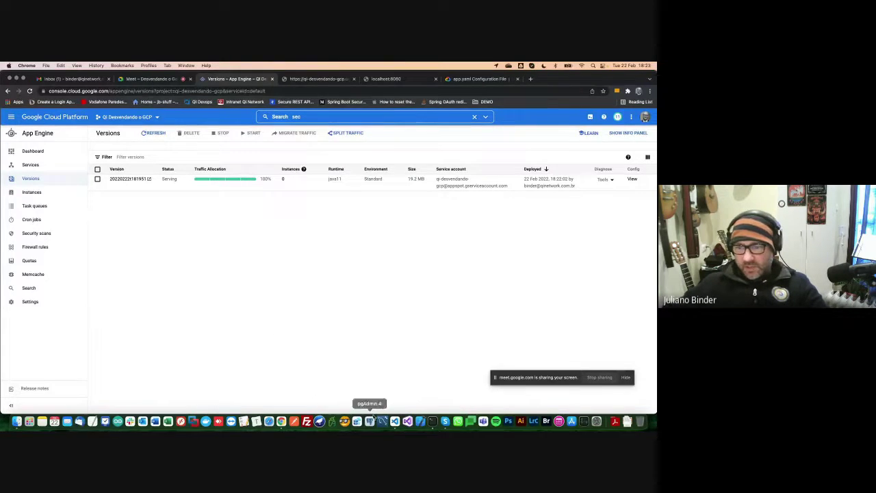
{"action": "left_click", "coordinate": [395, 420]}
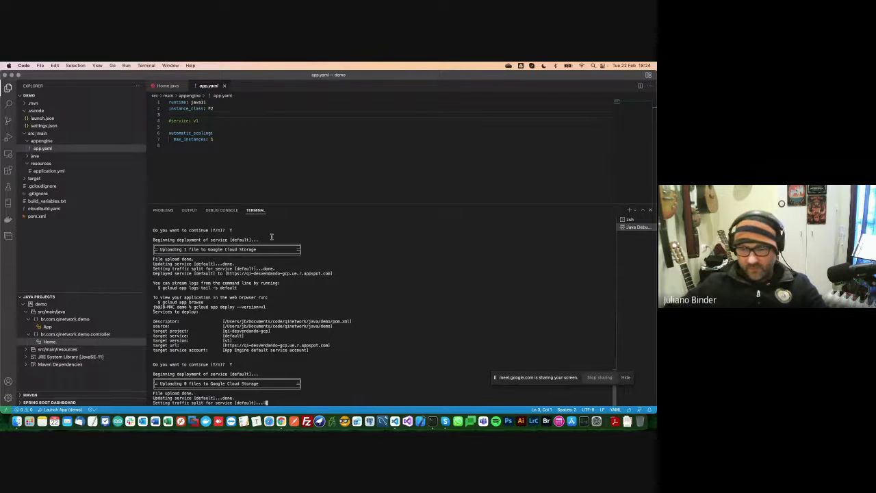
Refresh the App Engine versions list in Chrome and delete the older version 20220222t181951
{"action": "left_click", "coordinate": [281, 422]}
{"action": "left_click", "coordinate": [154, 132]}
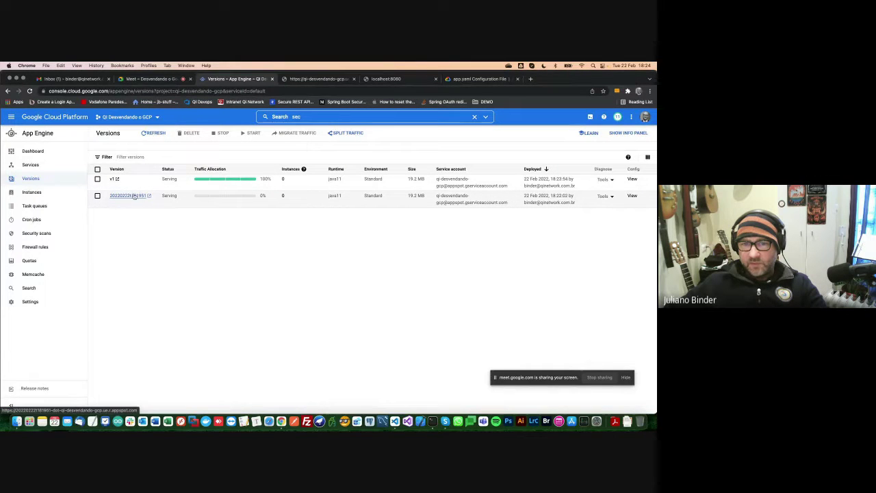
{"action": "left_click", "coordinate": [97, 196]}
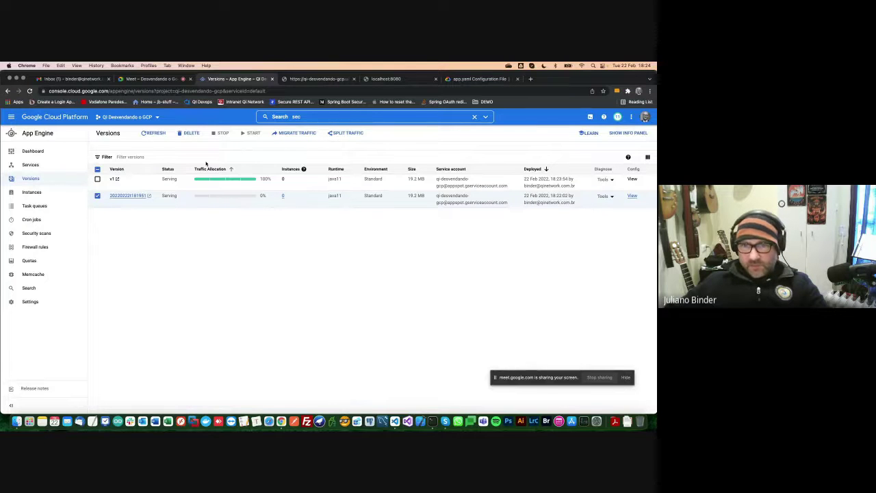
{"action": "left_click", "coordinate": [187, 133]}
{"action": "left_click", "coordinate": [394, 281]}
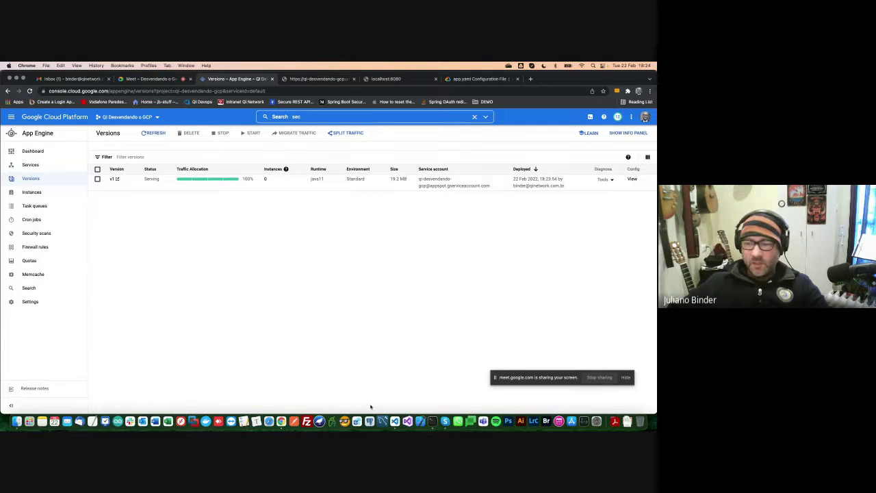
Enlarge the Visual Studio Code terminal area and initialize a Git repository in the demo folder with git init
{"action": "left_click", "coordinate": [395, 421]}
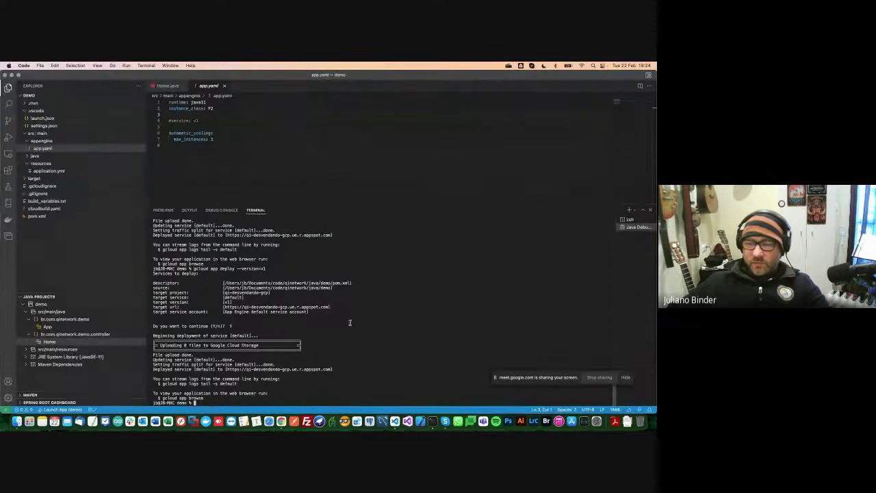
{"action": "left_click_drag", "start_coordinate": [343, 204], "coordinate": [342, 181]}
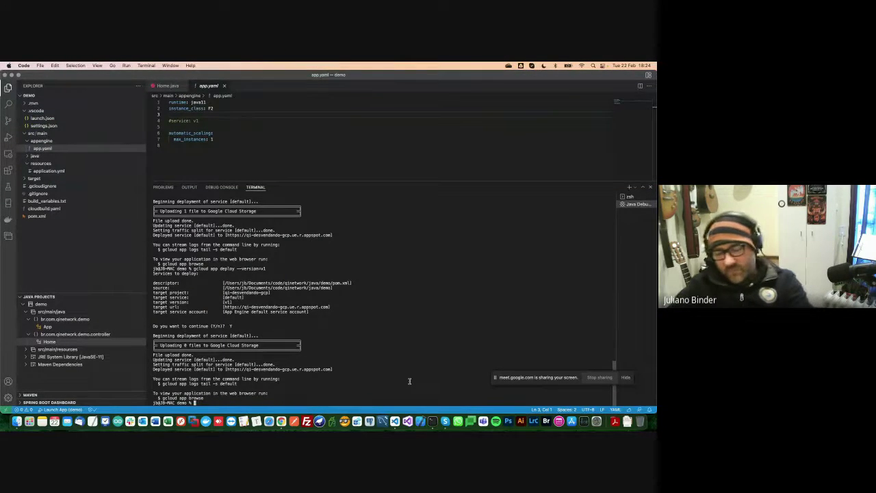
{"action": "type", "text": "git init"}
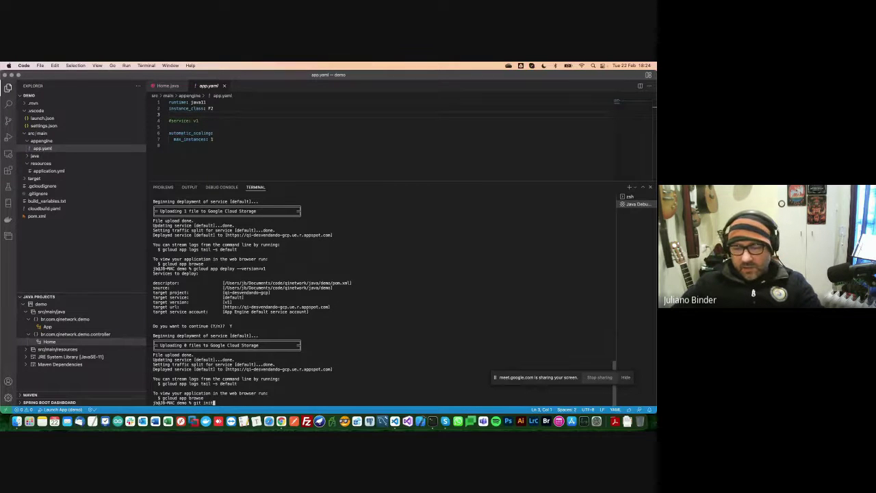
{"action": "key", "text": "Return"}
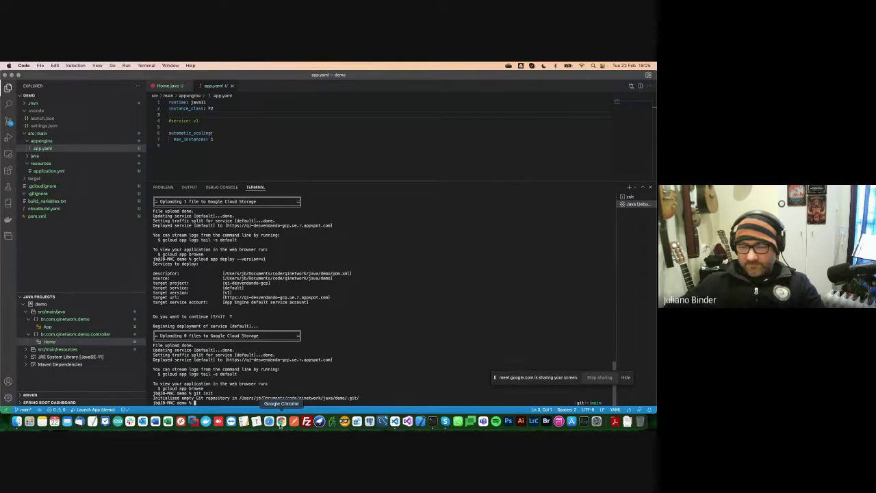
Switch to Chrome, clear the Google Cloud console search and duplicate the App Engine Versions browser tab
{"action": "left_click", "coordinate": [280, 423]}
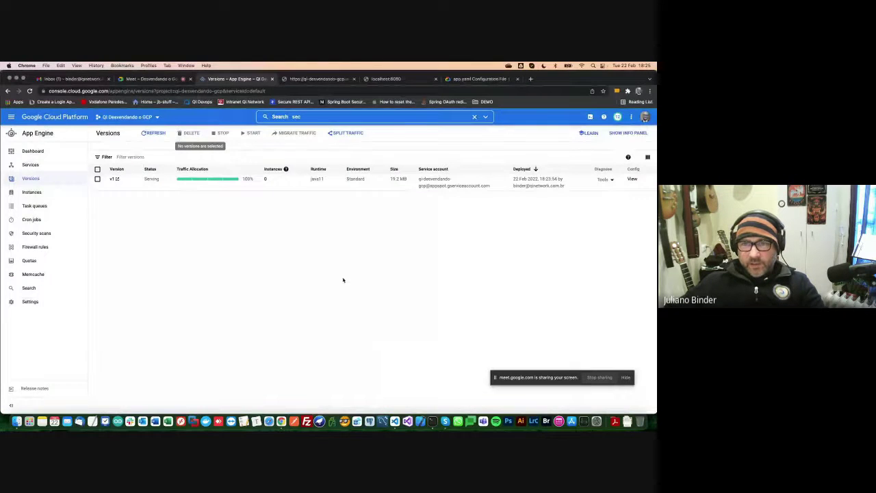
{"action": "left_click", "coordinate": [312, 117]}
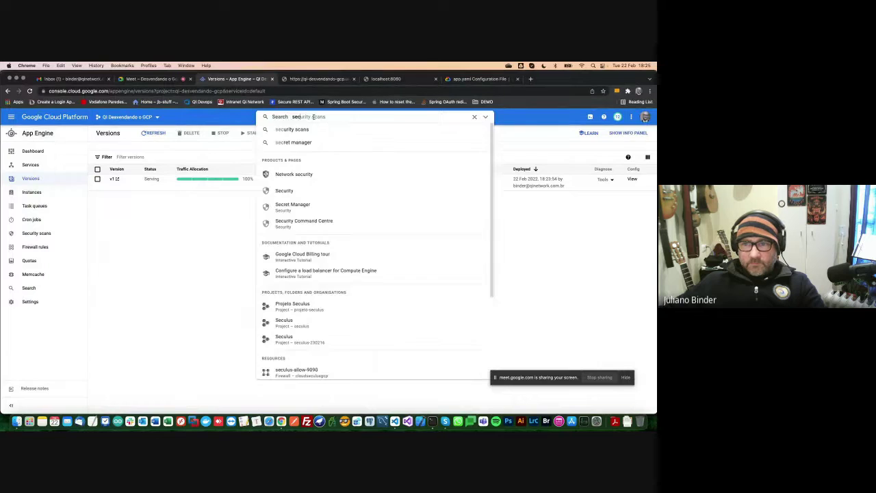
{"action": "key", "text": "Escape"}
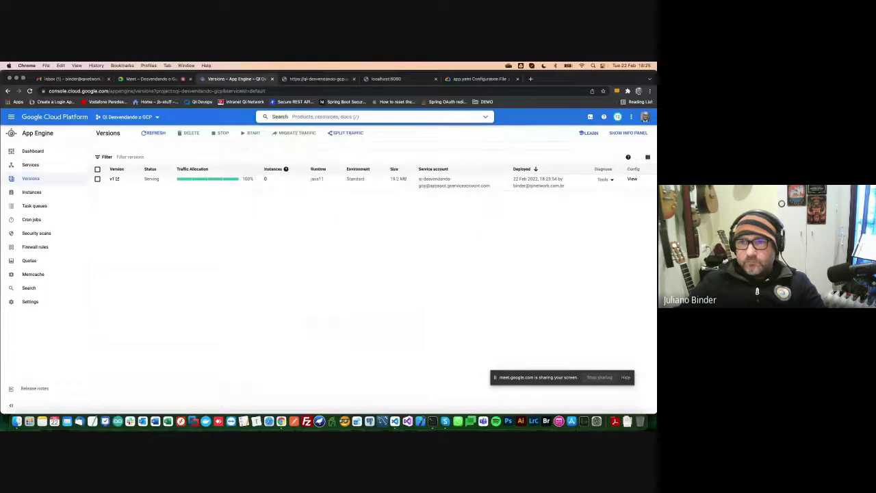
{"action": "right_click", "coordinate": [252, 78]}
{"action": "left_click", "coordinate": [267, 122]}
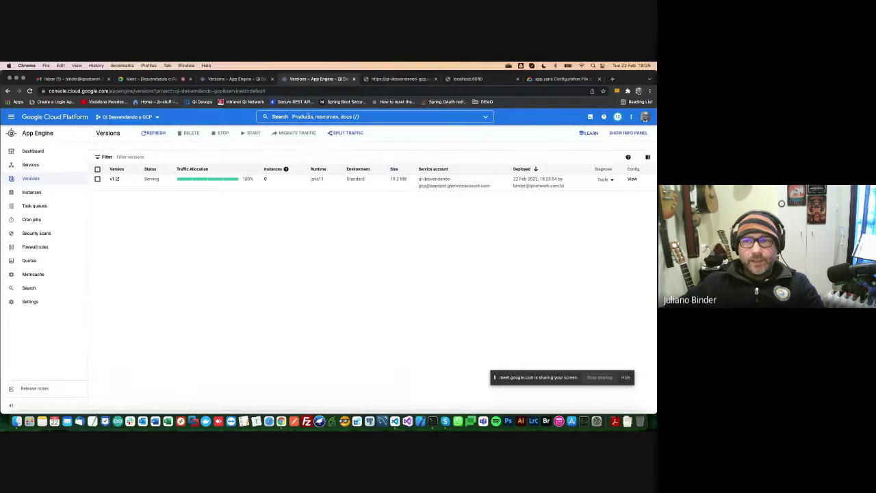
Search the Google Cloud console for "repos" and open Source repositories
{"action": "left_click", "coordinate": [335, 117]}
{"action": "type", "text": "r"}
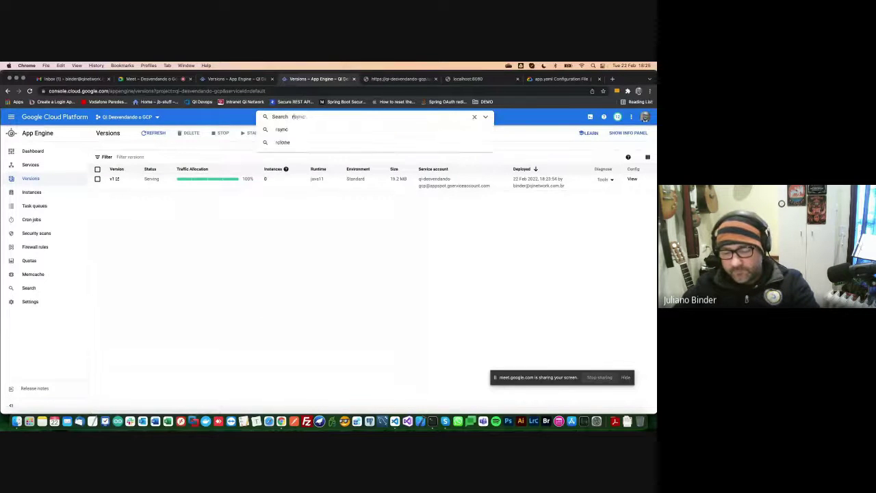
{"action": "type", "text": "epos"}
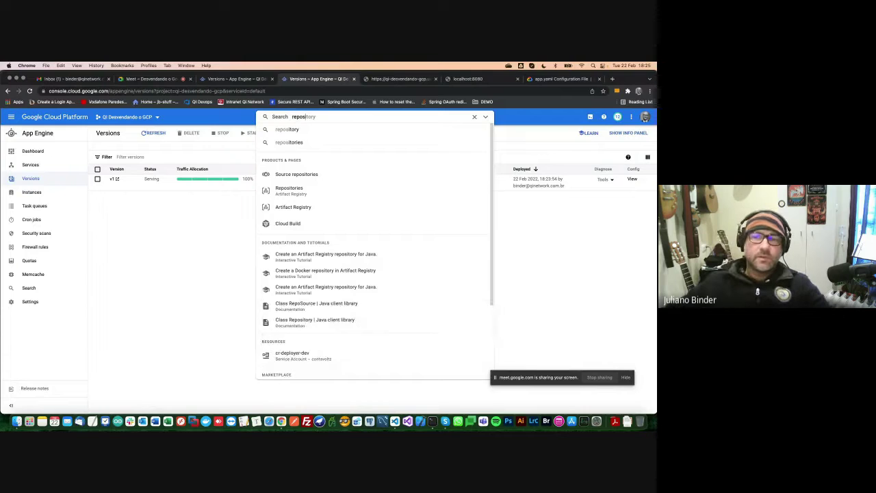
{"action": "left_click", "coordinate": [284, 176]}
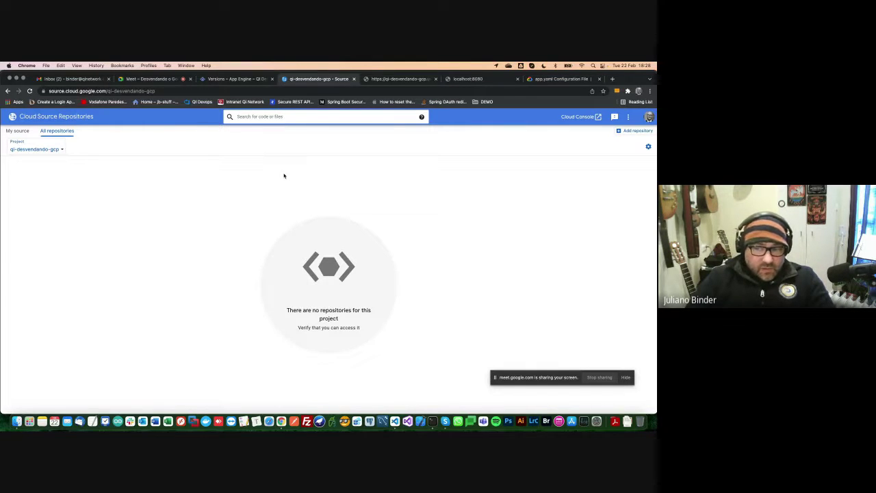
Start adding a new empty repository in Cloud Source Repositories and name it qi-demo
{"action": "left_click", "coordinate": [625, 130]}
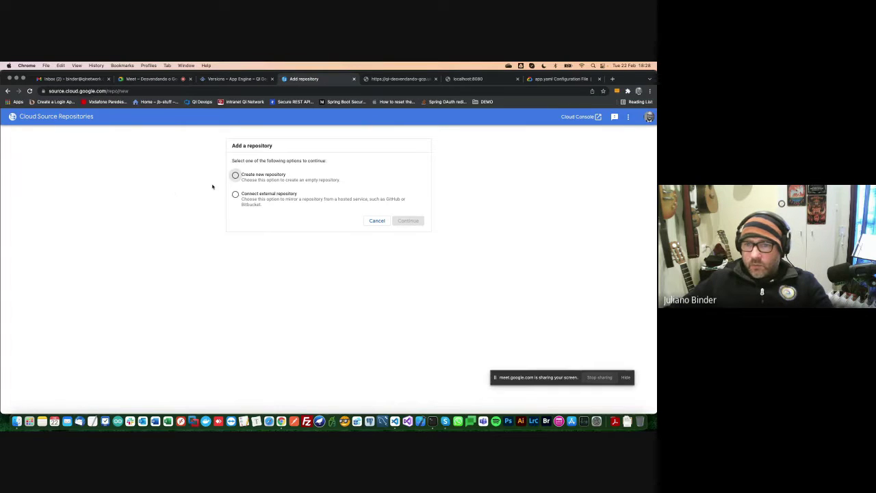
{"action": "left_click", "coordinate": [236, 175]}
{"action": "left_click", "coordinate": [409, 221]}
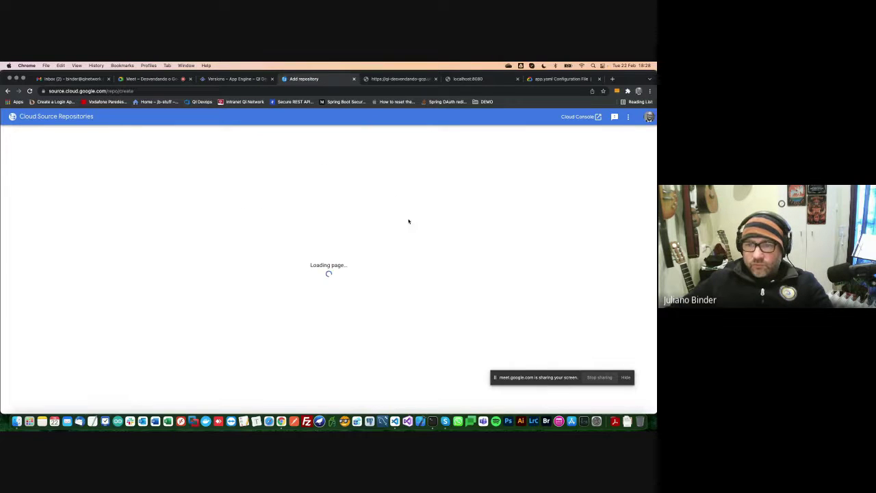
{"action": "left_click", "coordinate": [58, 154]}
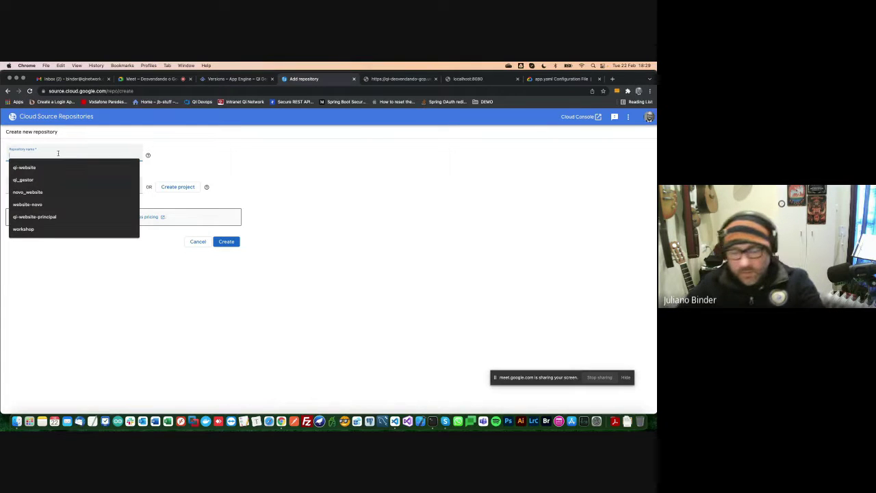
{"action": "type", "text": "qi-demo"}
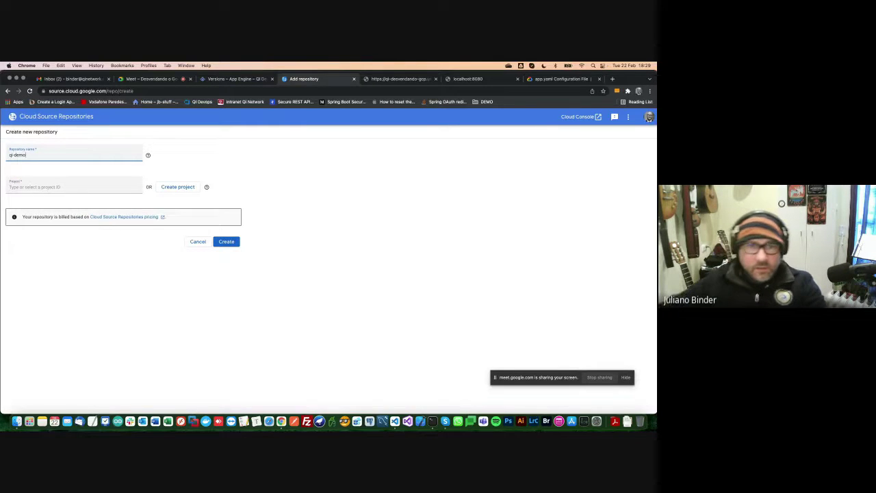
Copy the project ID qi-desvendando-gcp from the project picker in the App Engine console tab
{"action": "left_click", "coordinate": [48, 187]}
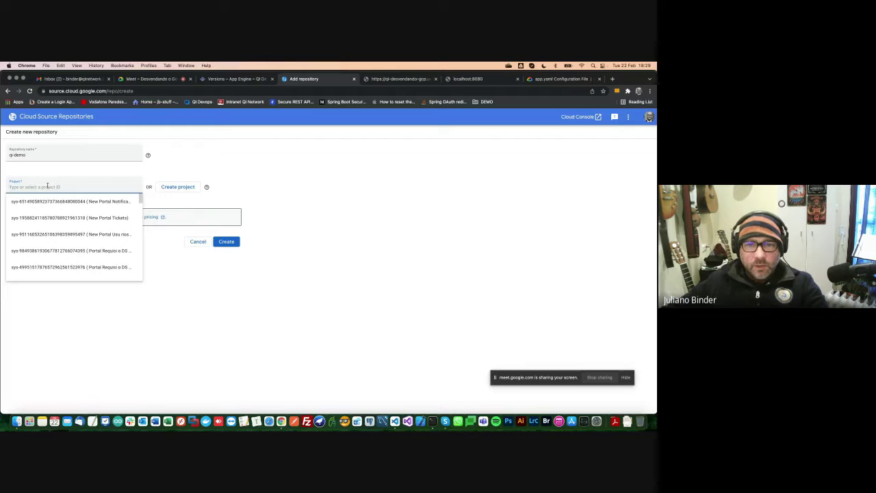
{"action": "left_click", "coordinate": [237, 79]}
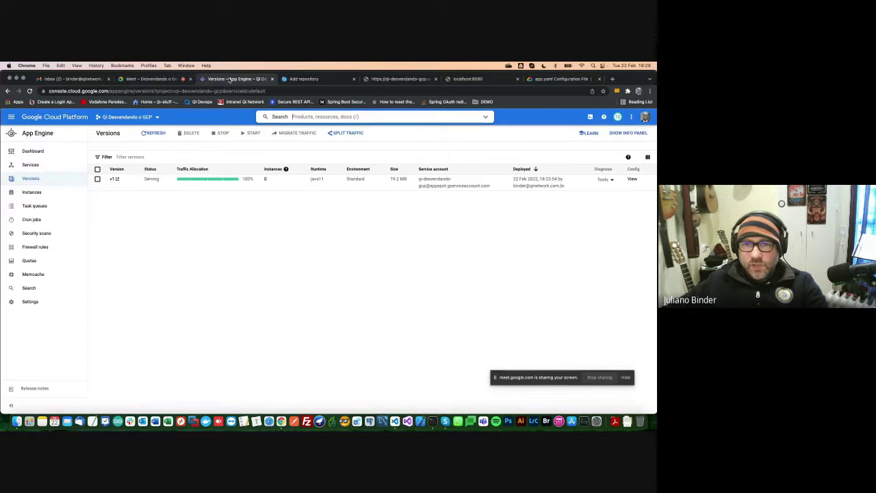
{"action": "left_click", "coordinate": [158, 117]}
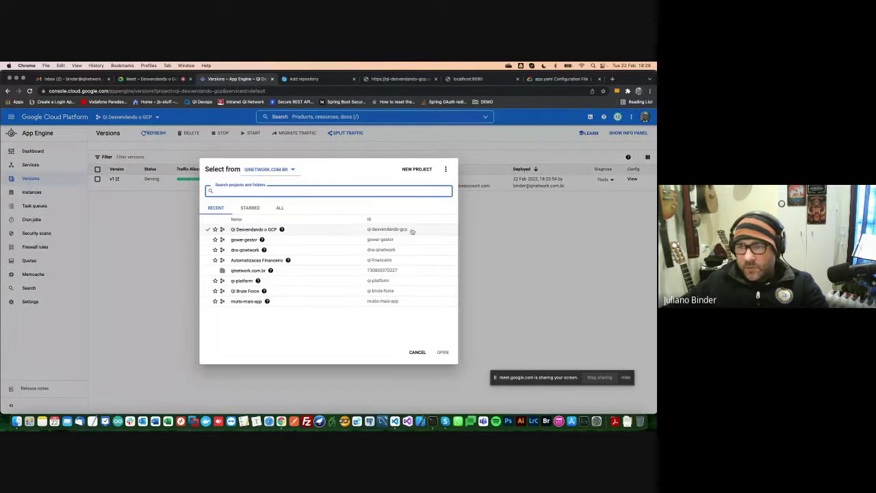
{"action": "triple_click", "coordinate": [368, 230]}
{"action": "left_click_drag", "start_coordinate": [365, 232], "coordinate": [411, 233]}
{"action": "key", "text": "super+c"}
{"action": "left_click", "coordinate": [423, 354]}
Assign the new repository to the project qi-desvendando-gcp and create it
{"action": "left_click", "coordinate": [304, 79]}
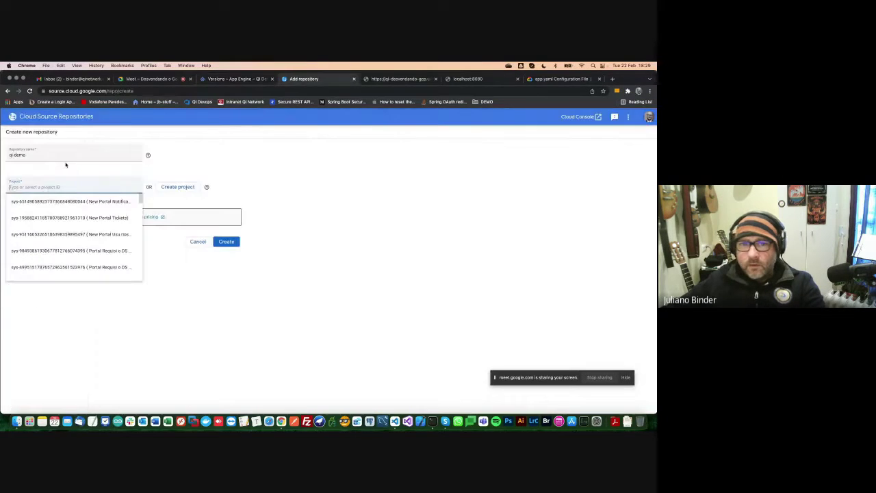
{"action": "key", "text": "super+v"}
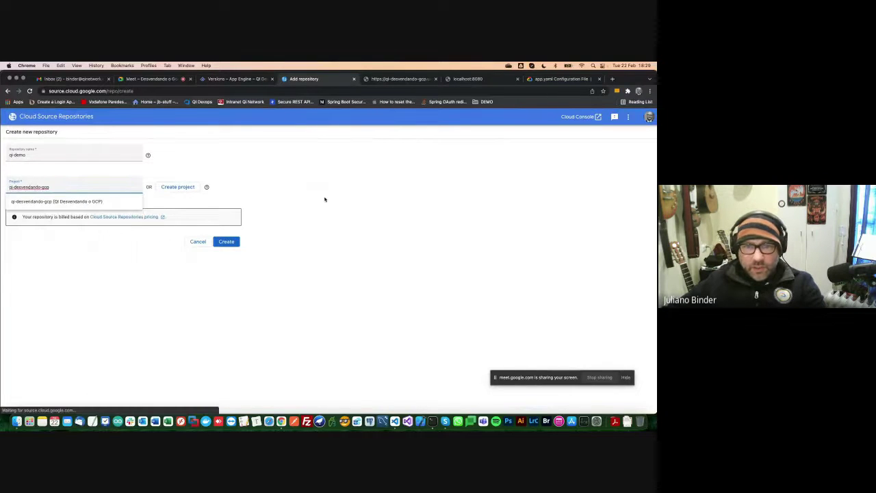
{"action": "left_click", "coordinate": [49, 206]}
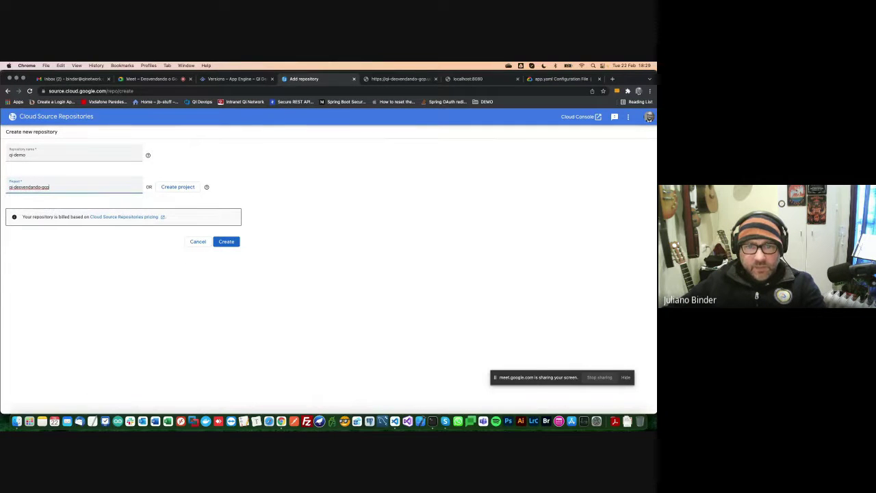
{"action": "left_click", "coordinate": [225, 243]}
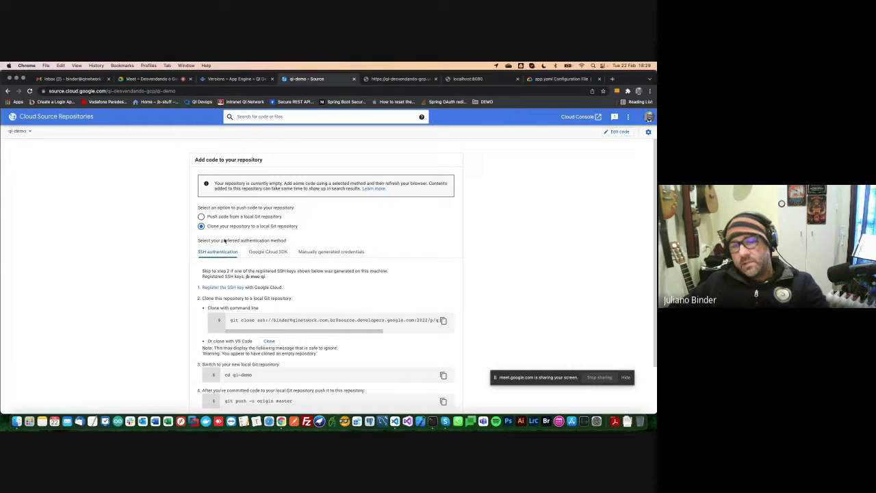
Choose to push code from a local Git repository and copy the git remote add google command for SSH authentication
{"action": "left_click", "coordinate": [202, 217]}
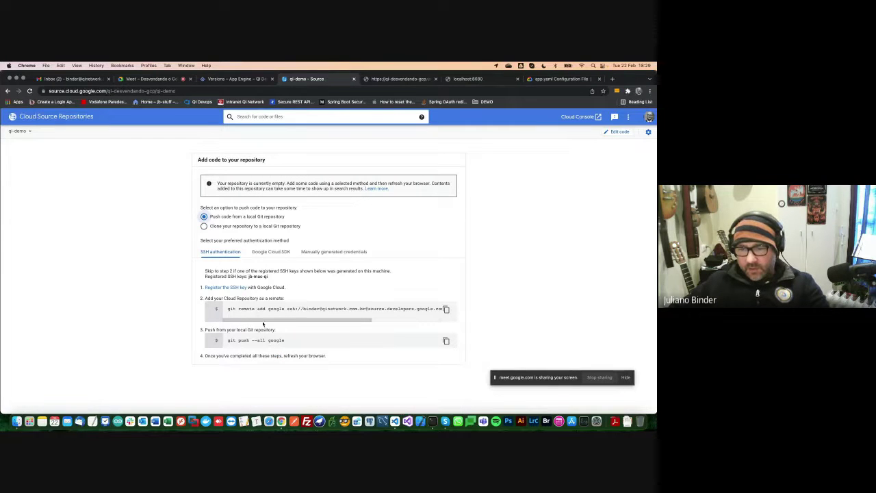
{"action": "double_click", "coordinate": [232, 309]}
{"action": "left_click_drag", "start_coordinate": [231, 308], "coordinate": [333, 309]}
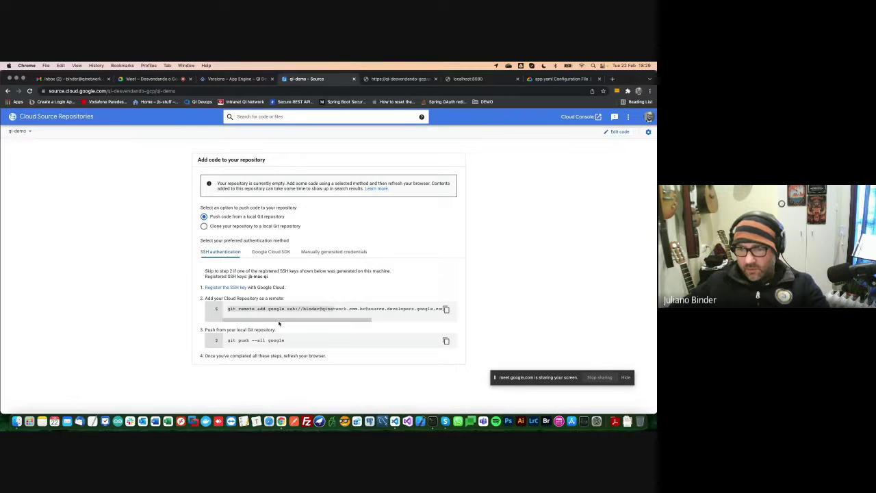
{"action": "left_click", "coordinate": [445, 308]}
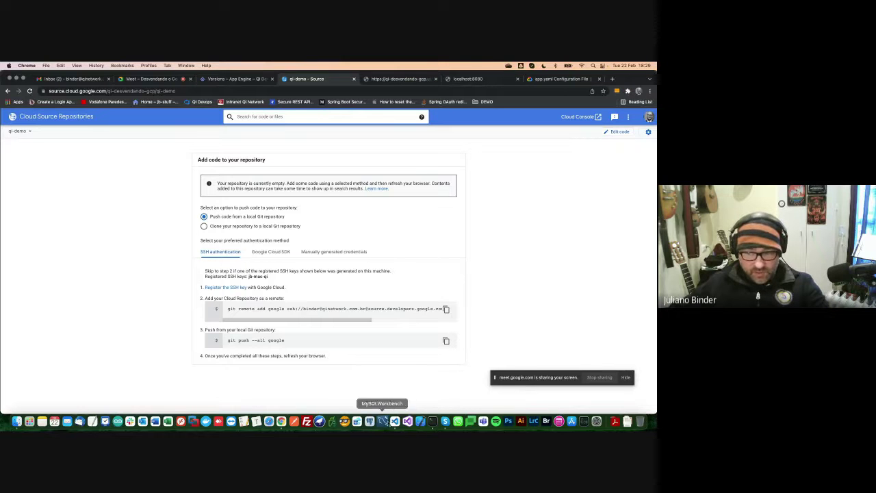
Run the copied git remote add google command in the Visual Studio Code terminal to link the qi-demo repository
{"action": "left_click", "coordinate": [395, 422]}
{"action": "key", "text": "super+v"}
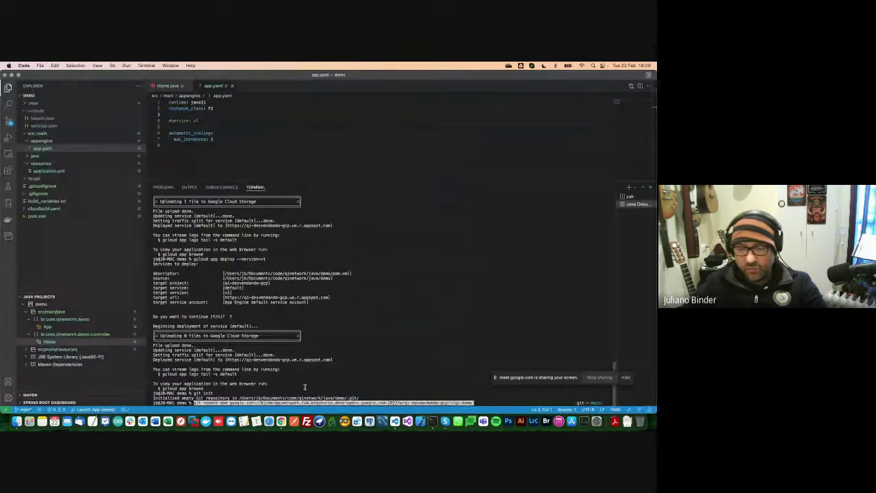
{"action": "key", "text": "Return"}
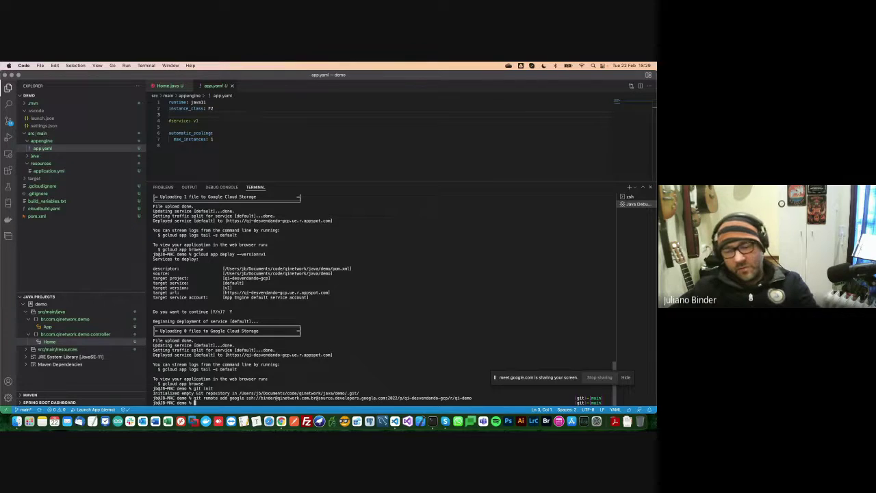
{"action": "key", "text": "Up"}
{"action": "key", "text": "Left"}
{"action": "key", "text": "Left"}
{"action": "key", "text": "Left"}
{"action": "key", "text": "Left"}
{"action": "key", "text": "Left"}
{"action": "key", "text": "Left"}
{"action": "key", "text": "Left"}
{"action": "key", "text": "Left"}
{"action": "key", "text": "Left"}
{"action": "key", "text": "Left"}
{"action": "key", "text": "Left"}
{"action": "key", "text": "Left"}
{"action": "key", "text": "Left"}
{"action": "key", "text": "Left"}
{"action": "key", "text": "Left"}
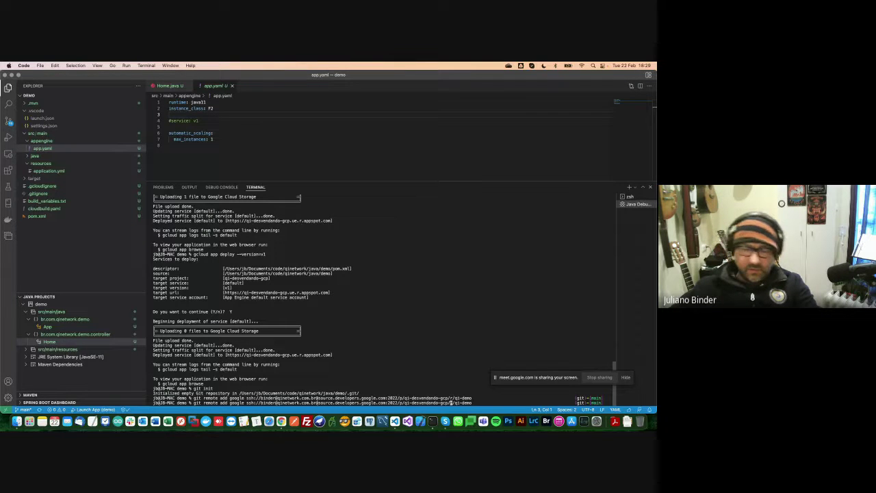
{"action": "key", "text": "Left"}
{"action": "key", "text": "Left"}
{"action": "key", "text": "Left"}
{"action": "key", "text": "Left"}
{"action": "key", "text": "Left"}
{"action": "key", "text": "Left"}
{"action": "key", "text": "Left"}
{"action": "key", "text": "Left"}
{"action": "key", "text": "Left"}
{"action": "key", "text": "Left"}
{"action": "key", "text": "Left"}
{"action": "key", "text": "Left"}
{"action": "key", "text": "Left"}
{"action": "key", "text": "Left"}
{"action": "key", "text": "Left"}
{"action": "key", "text": "Left"}
{"action": "key", "text": "Left"}
{"action": "key", "text": "Left"}
{"action": "key", "text": "Left"}
{"action": "key", "text": "Left"}
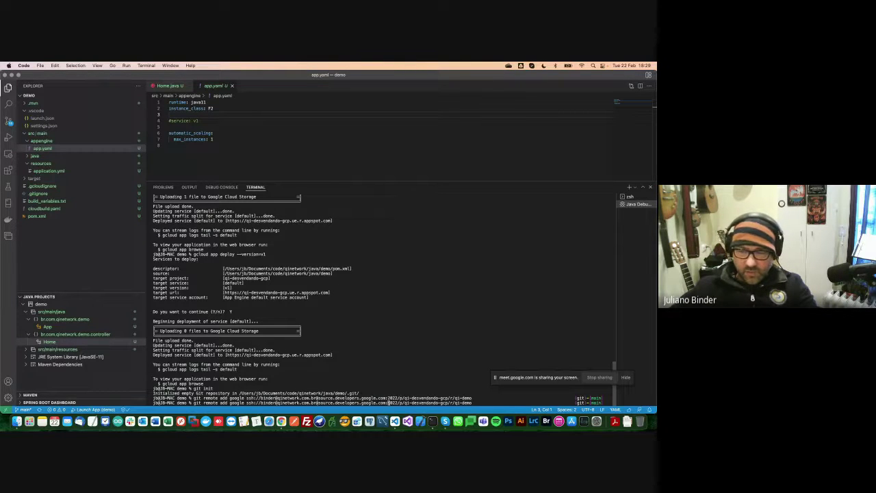
{"action": "key", "text": "Delete"}
{"action": "key", "text": "Delete"}
{"action": "key", "text": "Delete"}
{"action": "key", "text": "Delete"}
{"action": "key", "text": "Delete"}
{"action": "key", "text": "Delete"}
{"action": "type", "text": "origin"}
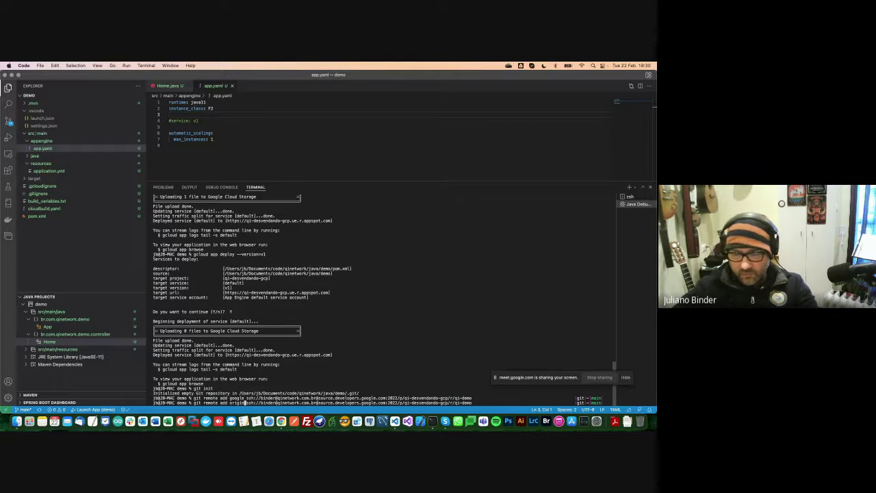
{"action": "key", "text": "ctrl+u"}
Check the demo repository's Git status and stage all of its untracked files with git add
{"action": "type", "text": "git status"}
{"action": "key", "text": "Return"}
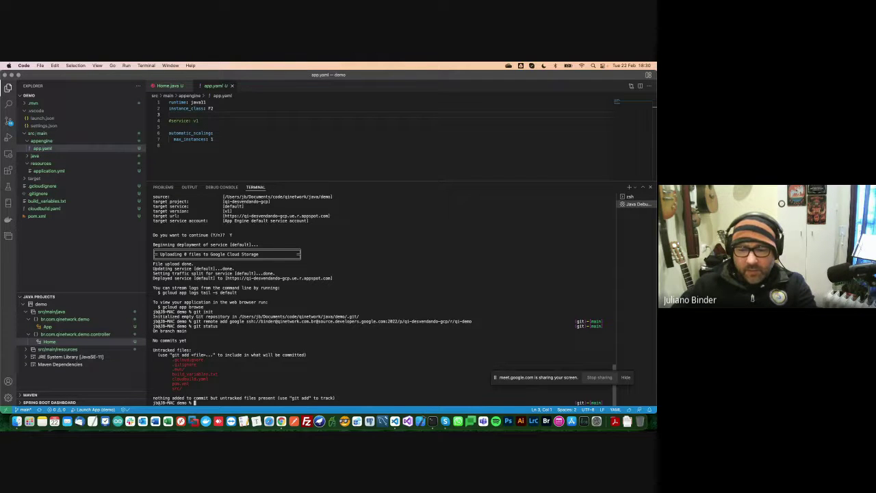
{"action": "type", "text": "git add ."}
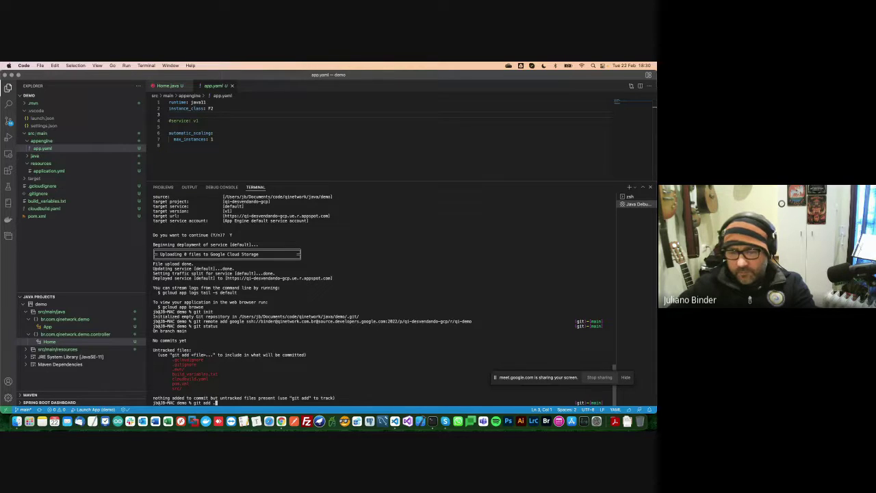
{"action": "key", "text": "Return"}
Commit the staged project files with git commit -am and the message "first up"
{"action": "type", "text": "git commit -am \"fir"}
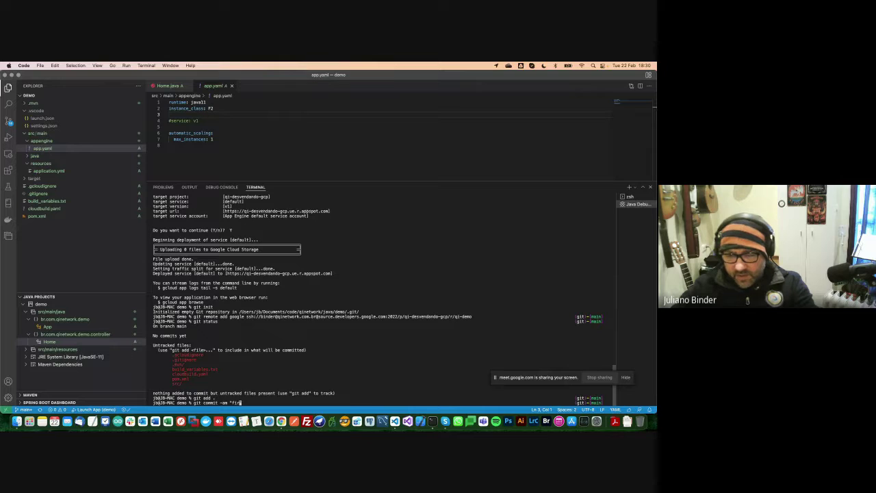
{"action": "type", "text": "st up\""}
{"action": "key", "text": "Return"}
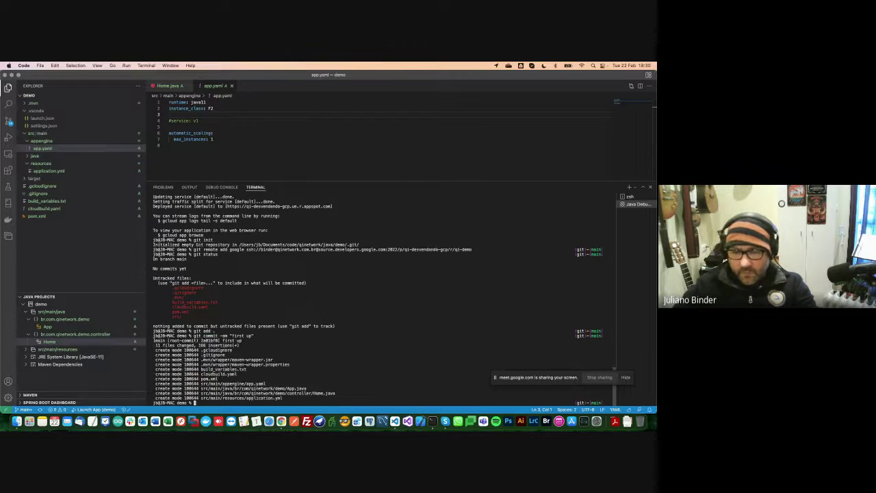
Push the main branch to the google remote with git push google main
{"action": "type", "text": "git push"}
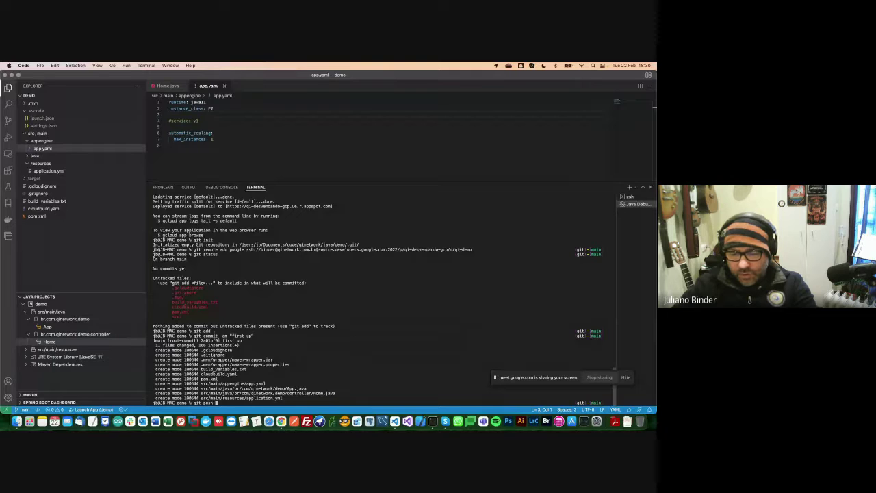
{"action": "type", "text": " google main"}
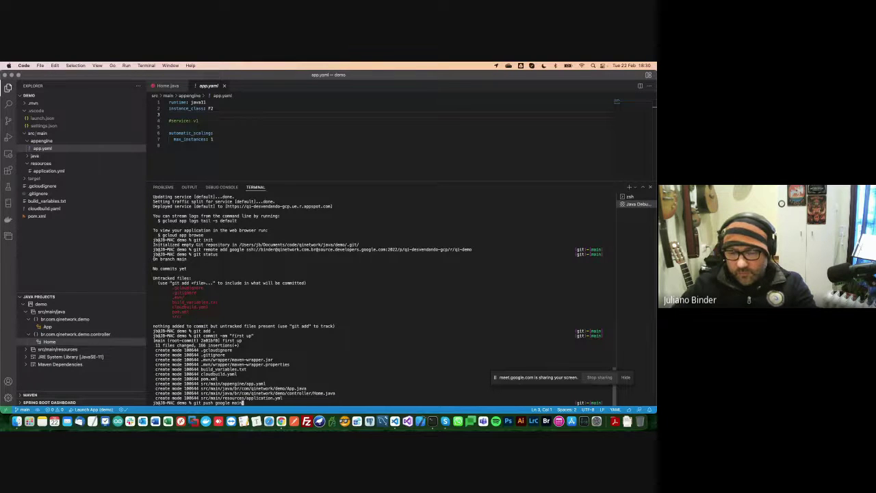
{"action": "key", "text": "Return"}
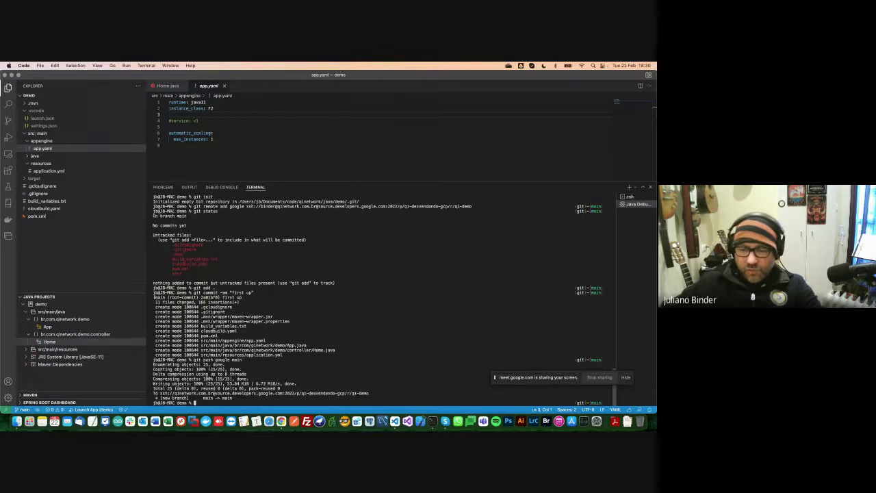
Switch to Chrome, reload the qi-demo repository page and show the files of its main branch
{"action": "left_click", "coordinate": [282, 421]}
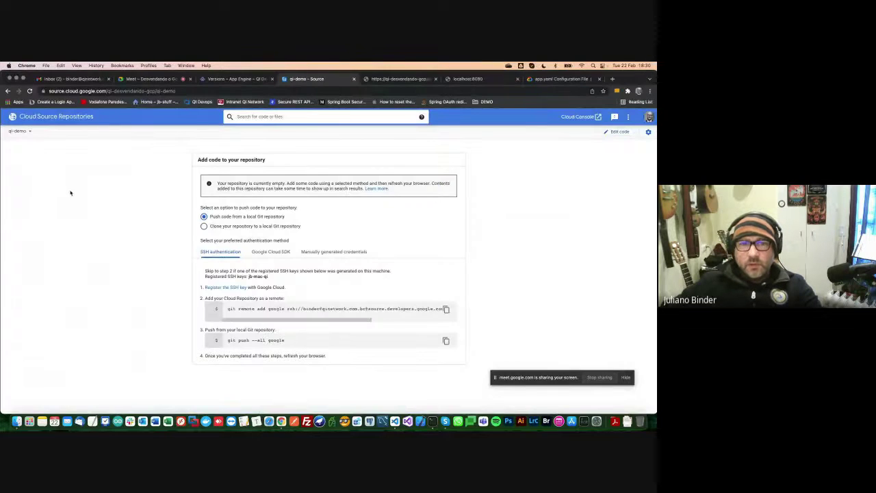
{"action": "left_click", "coordinate": [30, 91]}
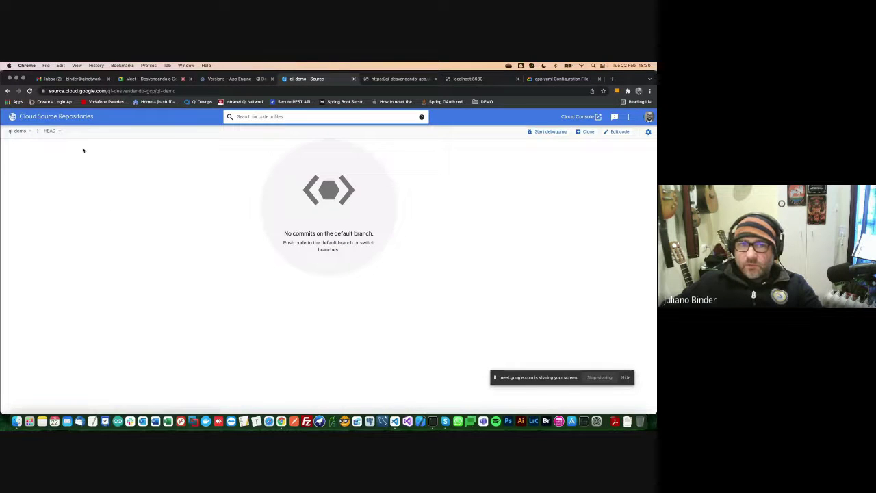
{"action": "left_click", "coordinate": [59, 131]}
{"action": "left_click", "coordinate": [104, 151]}
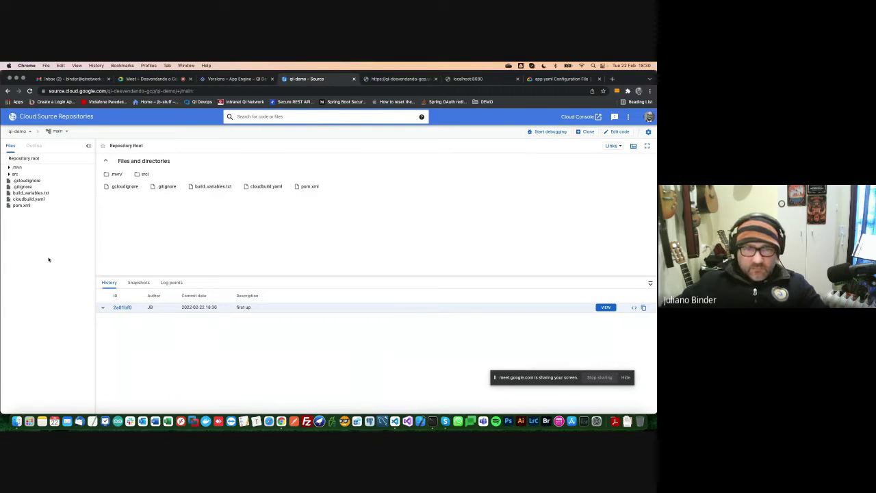
Duplicate the browser tab showing the App Engine versions page
{"action": "left_click", "coordinate": [232, 79]}
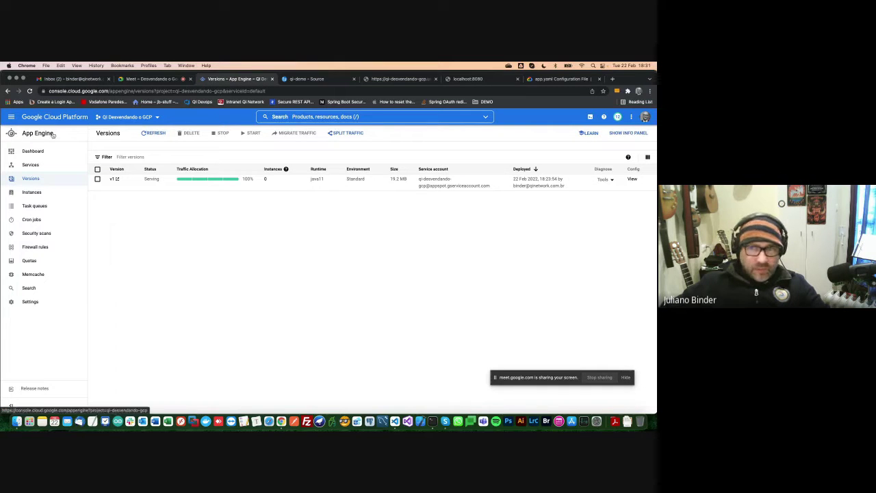
{"action": "left_click", "coordinate": [322, 80]}
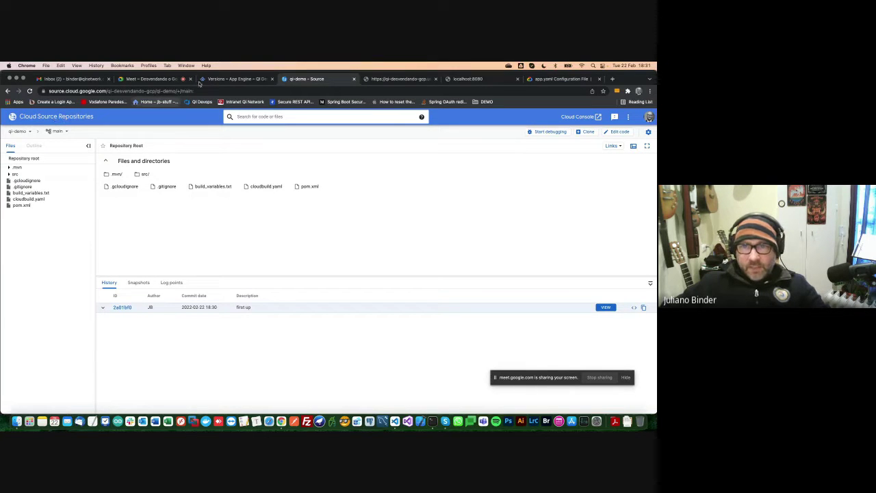
{"action": "left_click", "coordinate": [221, 79]}
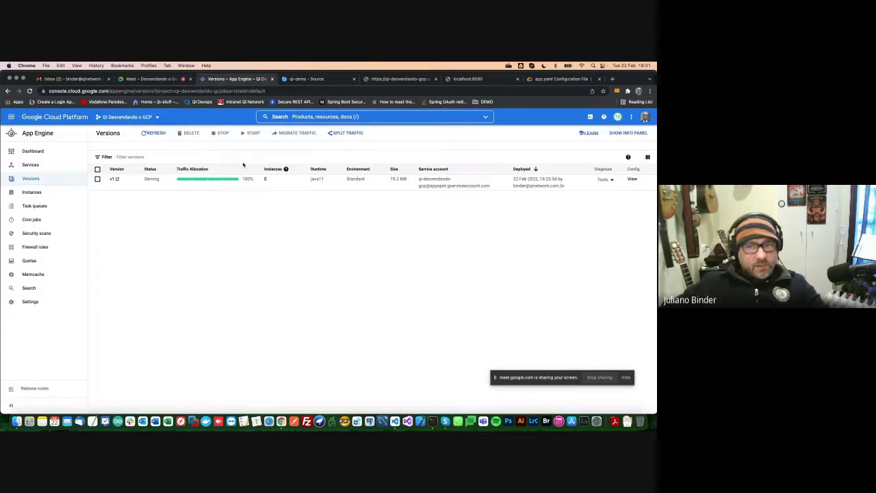
{"action": "right_click", "coordinate": [236, 79]}
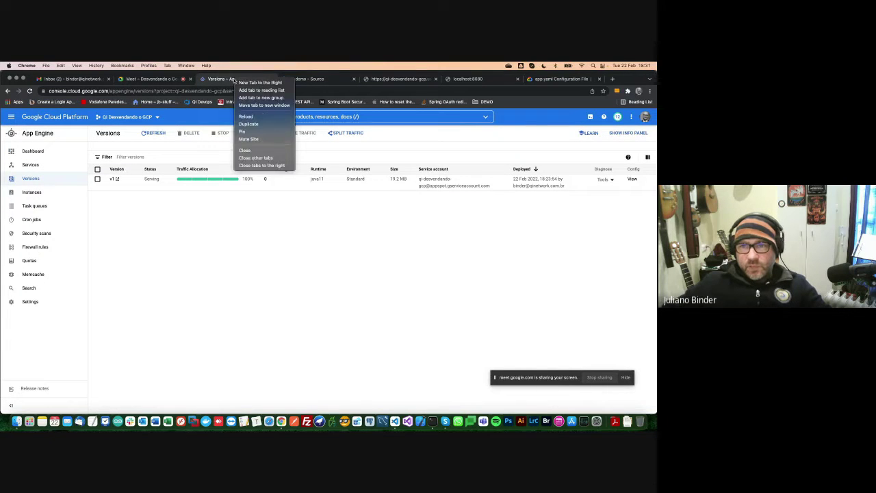
{"action": "left_click", "coordinate": [248, 124]}
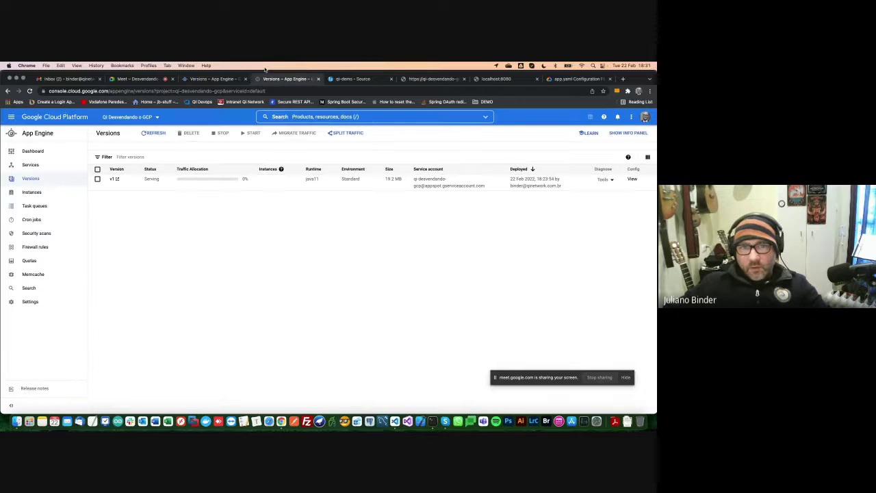
Open the Cloud Build triggers page of the project in the duplicated tab
{"action": "left_click", "coordinate": [11, 117]}
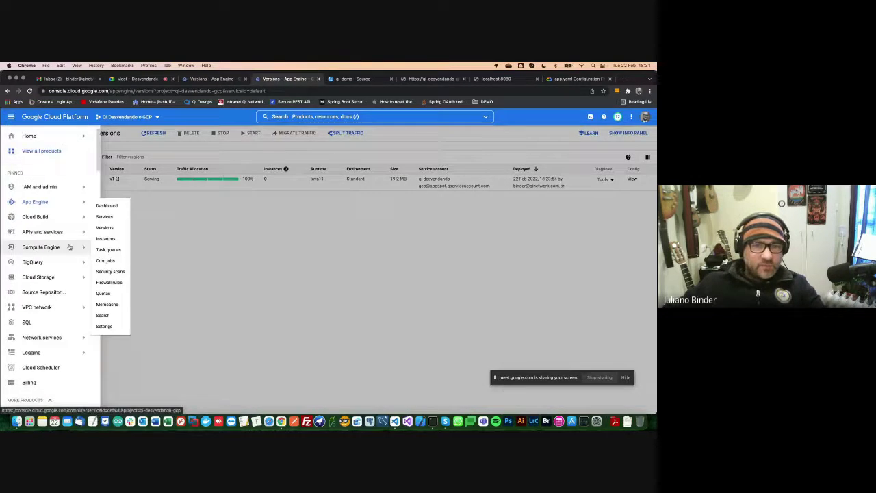
{"action": "left_click", "coordinate": [32, 218]}
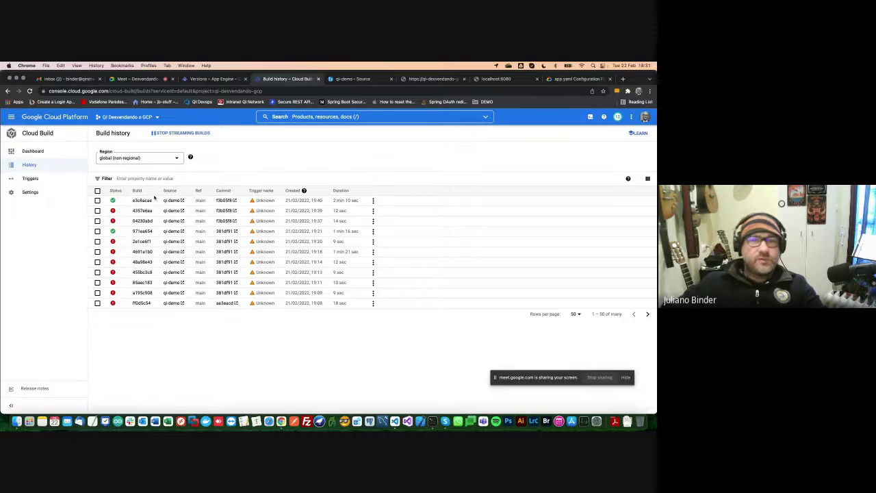
{"action": "left_click", "coordinate": [30, 179]}
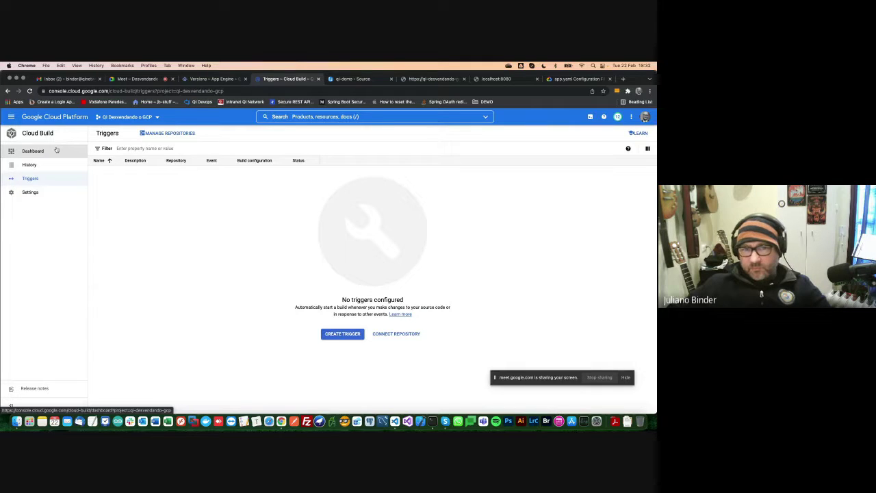
Start a new build trigger named qi-demo-prod with qi-demo (Cloud Source Repositories) as its source repository
{"action": "left_click", "coordinate": [342, 334]}
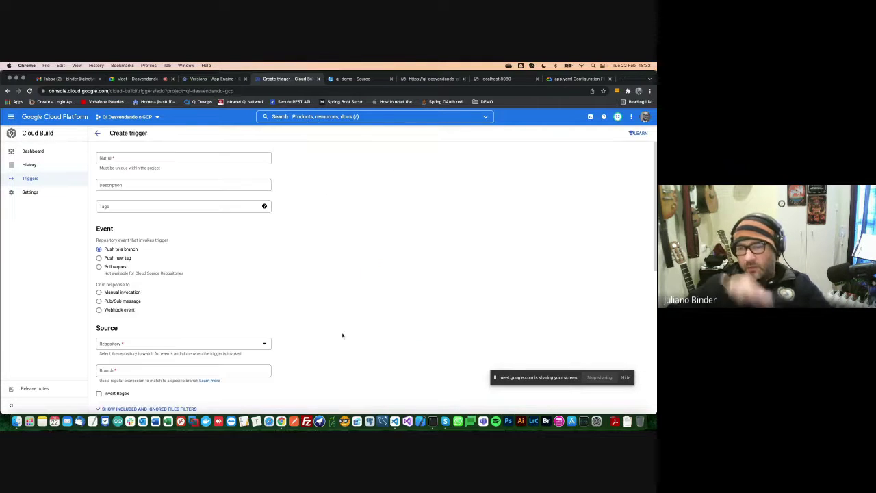
{"action": "left_click", "coordinate": [132, 157]}
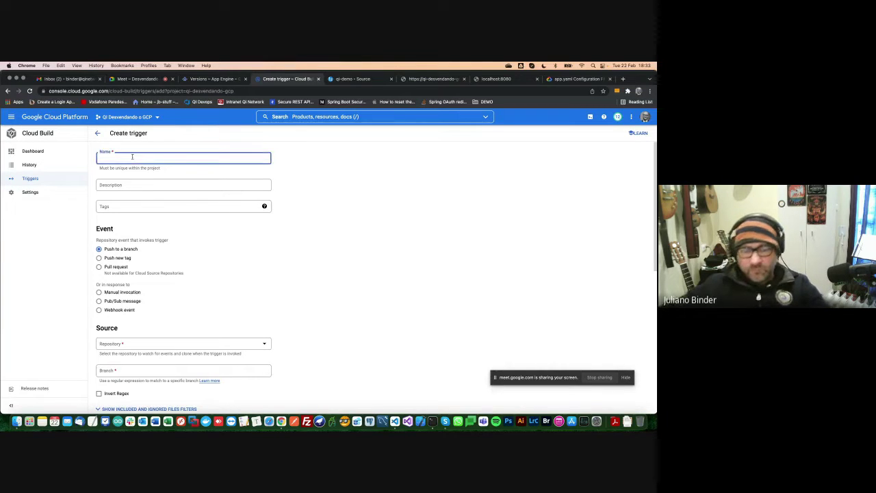
{"action": "type", "text": "qi"}
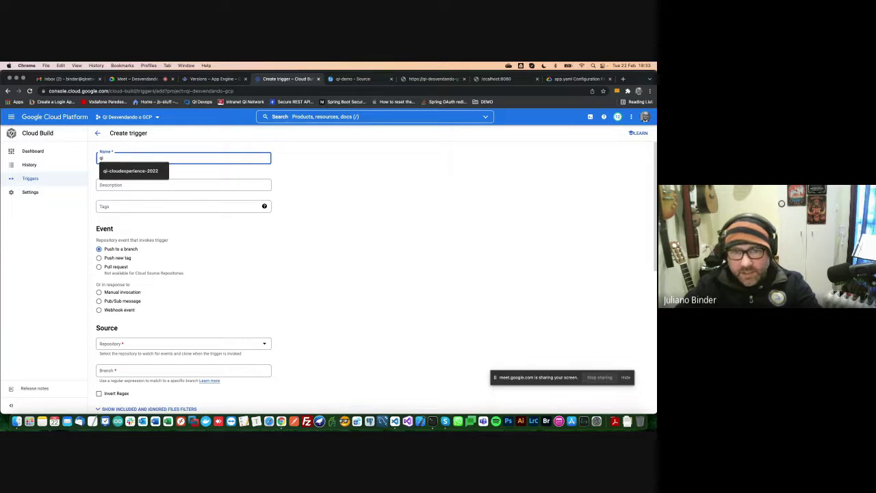
{"action": "type", "text": "-demo-prod"}
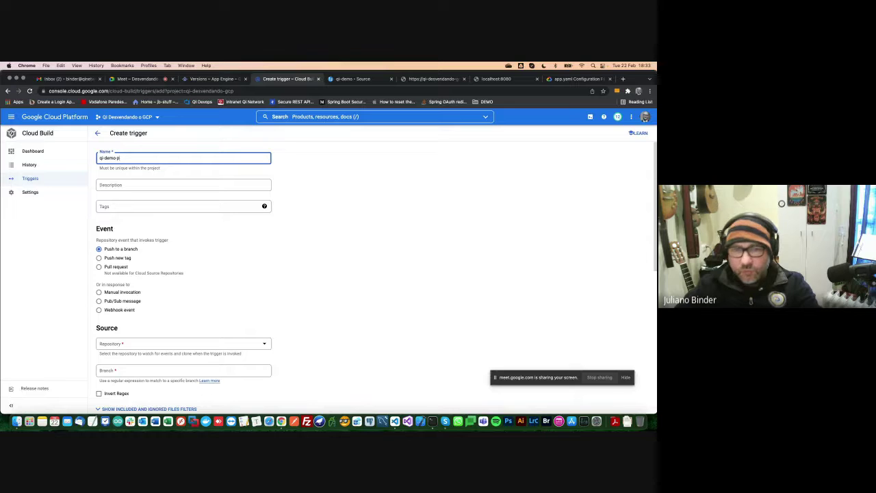
{"action": "left_click", "coordinate": [407, 254]}
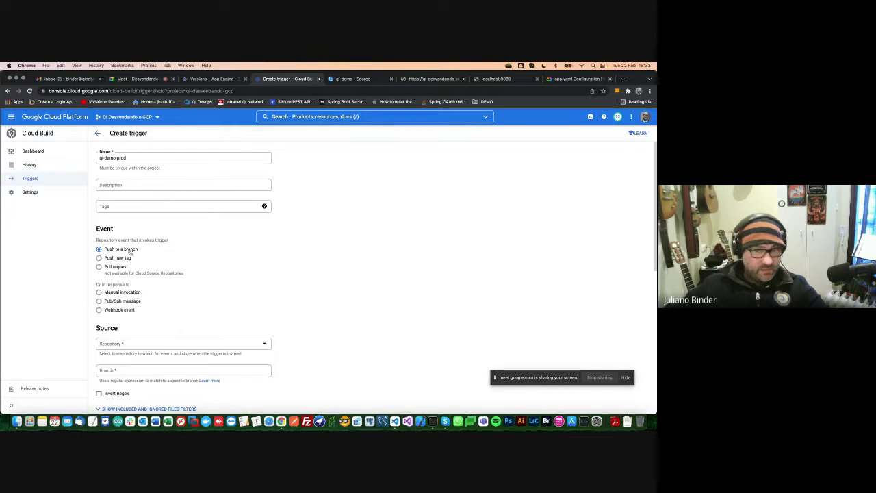
{"action": "left_click", "coordinate": [123, 345]}
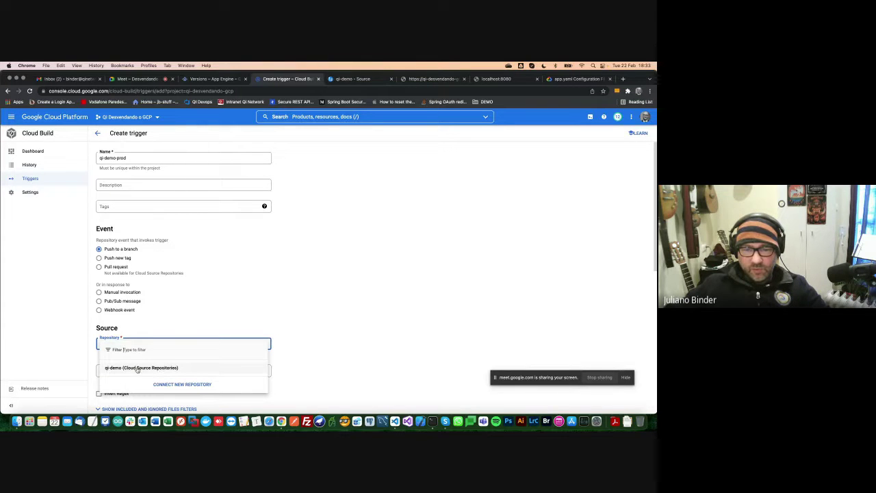
{"action": "left_click", "coordinate": [137, 367]}
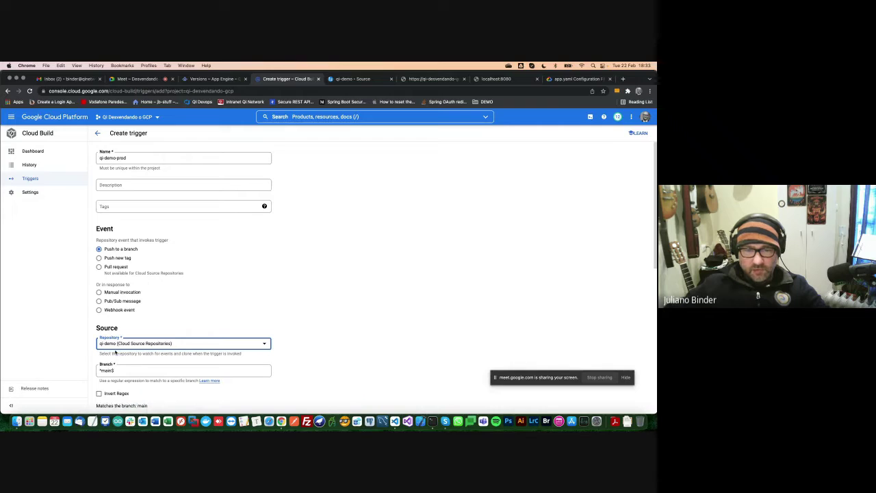
Review the trigger's branch, cloudbuild.yaml configuration and advanced settings, keep them as they are, and create the trigger
{"action": "scroll", "coordinate": [353, 278], "scroll_direction": "down", "scroll_amount": 5}
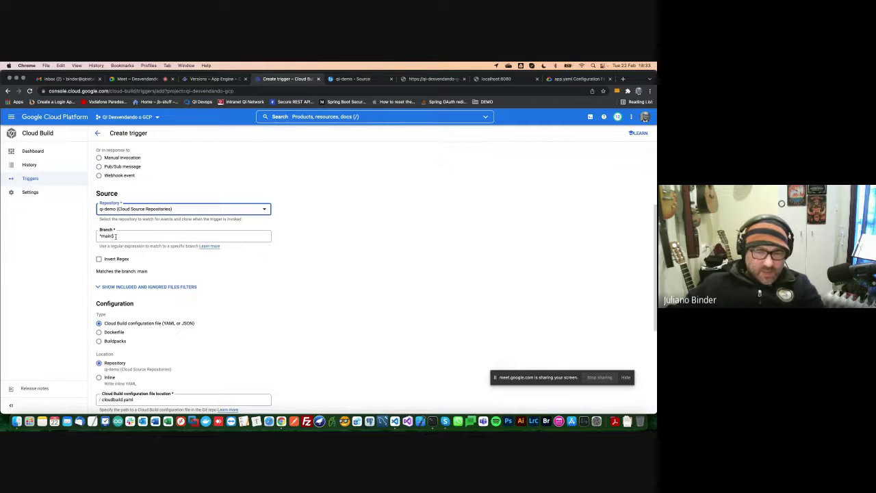
{"action": "scroll", "coordinate": [116, 236], "scroll_direction": "down", "scroll_amount": 2}
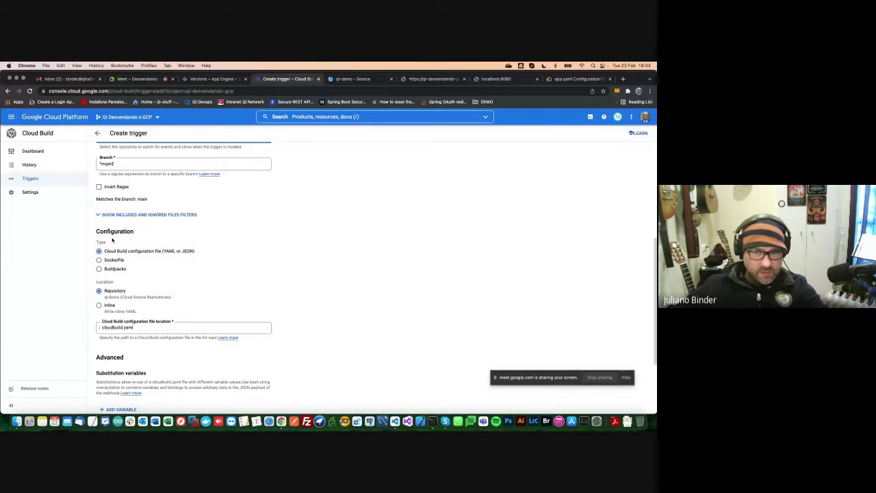
{"action": "double_click", "coordinate": [127, 327]}
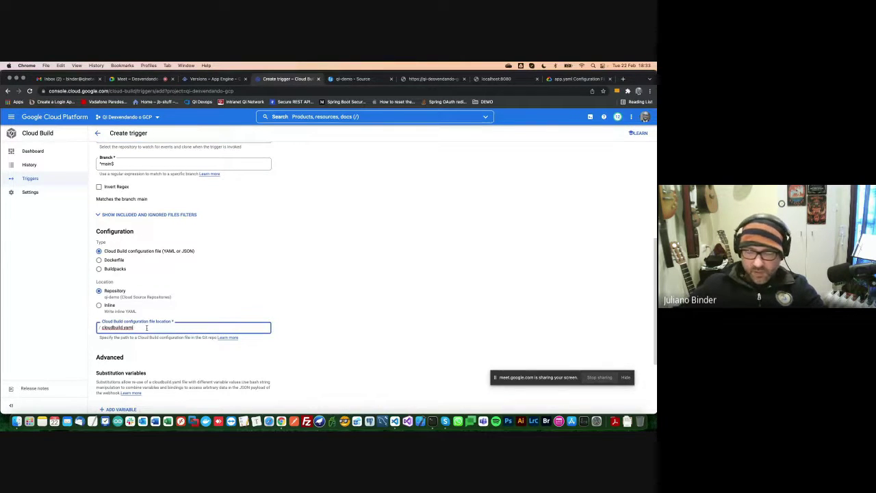
{"action": "left_click", "coordinate": [134, 327]}
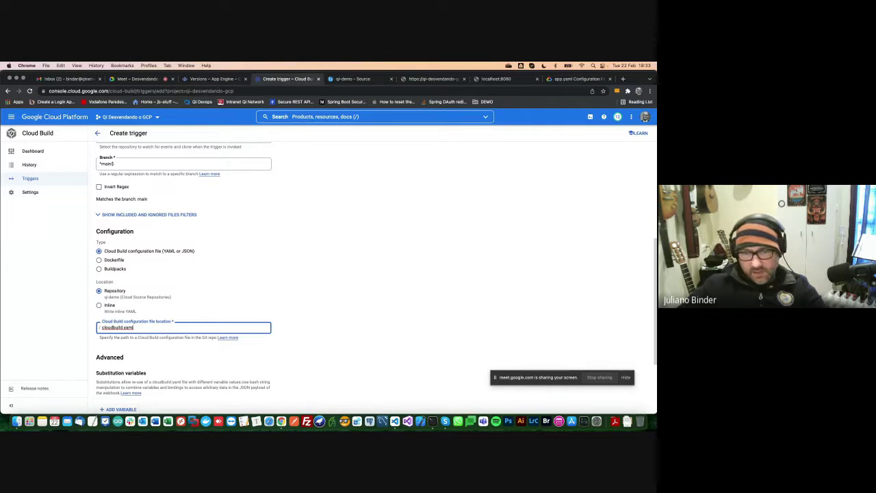
{"action": "left_click", "coordinate": [357, 258]}
{"action": "scroll", "coordinate": [356, 259], "scroll_direction": "down", "scroll_amount": 3}
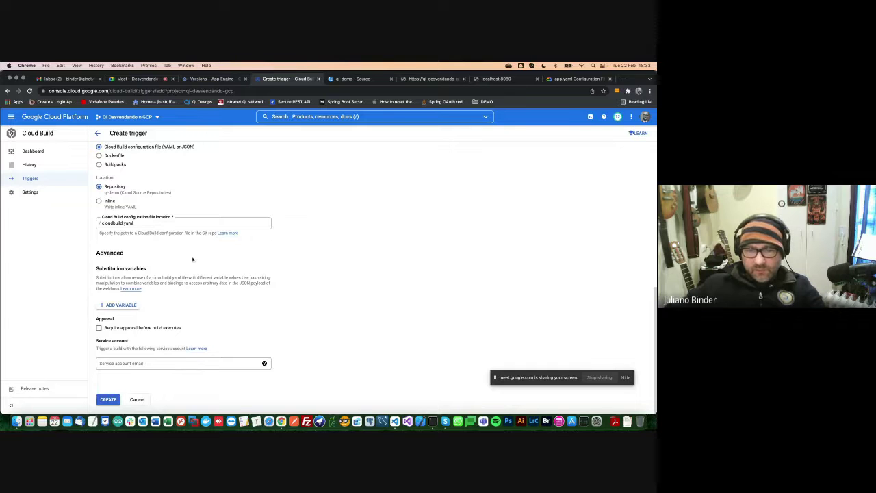
{"action": "scroll", "coordinate": [313, 254], "scroll_direction": "up", "scroll_amount": 2}
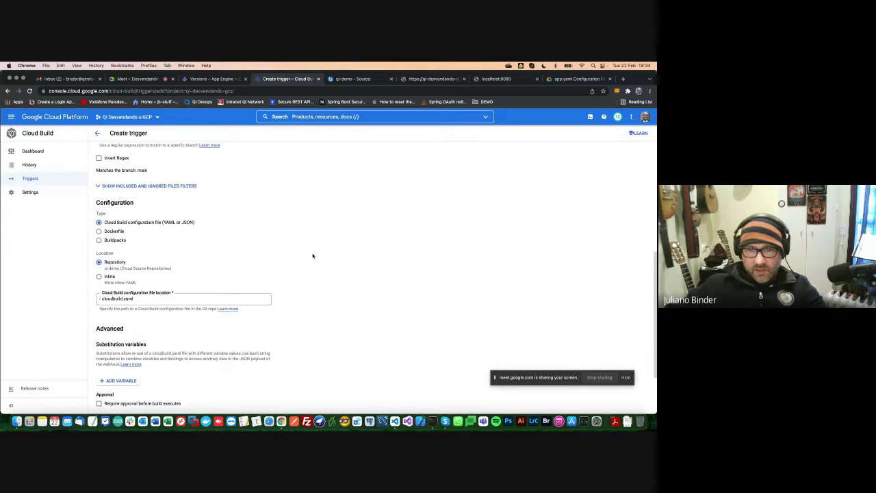
{"action": "scroll", "coordinate": [313, 254], "scroll_direction": "down", "scroll_amount": 2}
{"action": "left_click", "coordinate": [108, 399]}
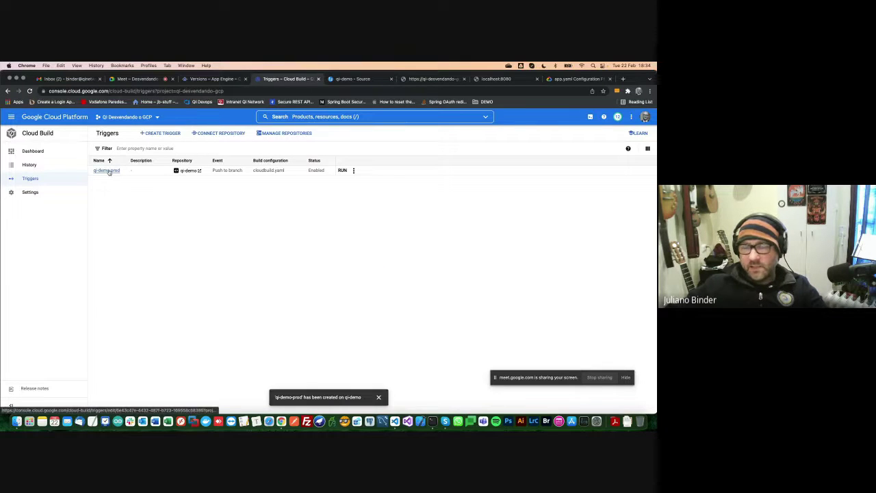
Switch to Visual Studio Code, open cloudbuild.yaml and enlarge the editor area above the terminal
{"action": "left_click", "coordinate": [395, 421]}
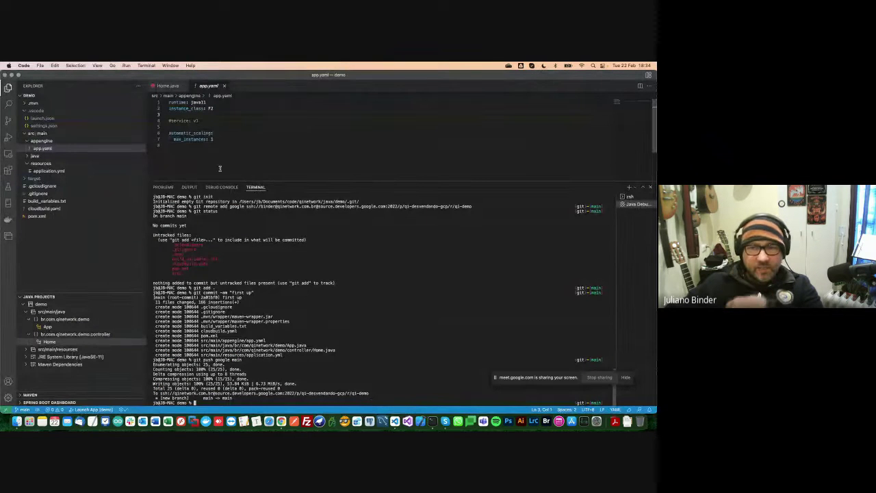
{"action": "left_click", "coordinate": [40, 208]}
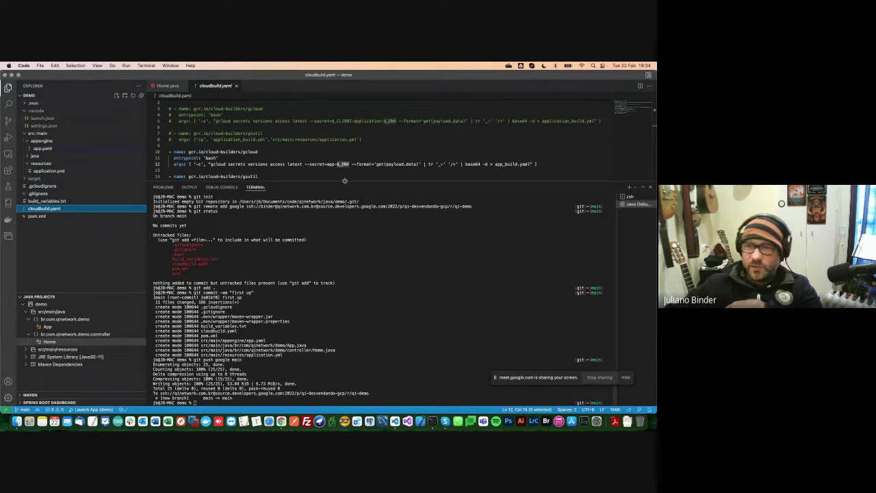
{"action": "left_click_drag", "start_coordinate": [346, 181], "coordinate": [345, 257]}
Comment out the two cloudbuild.yaml steps that fetch the app secret with gcloud and copy app_build.yaml to src/main/appengine/app.yaml
{"action": "left_click", "coordinate": [373, 182]}
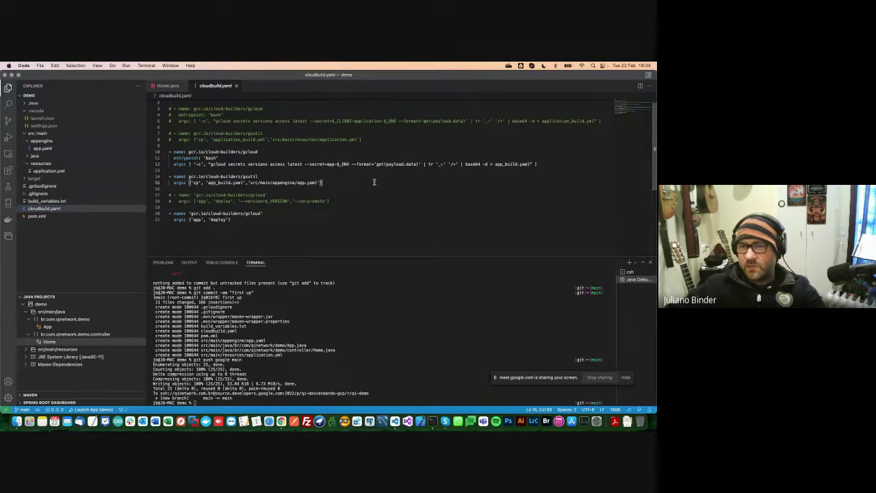
{"action": "key", "text": "shift+Home"}
{"action": "key", "text": "shift+Home"}
{"action": "key", "text": "shift+Up"}
{"action": "key", "text": "shift+Up"}
{"action": "key", "text": "shift+Up"}
{"action": "key", "text": "shift+Up"}
{"action": "key", "text": "shift+Up"}
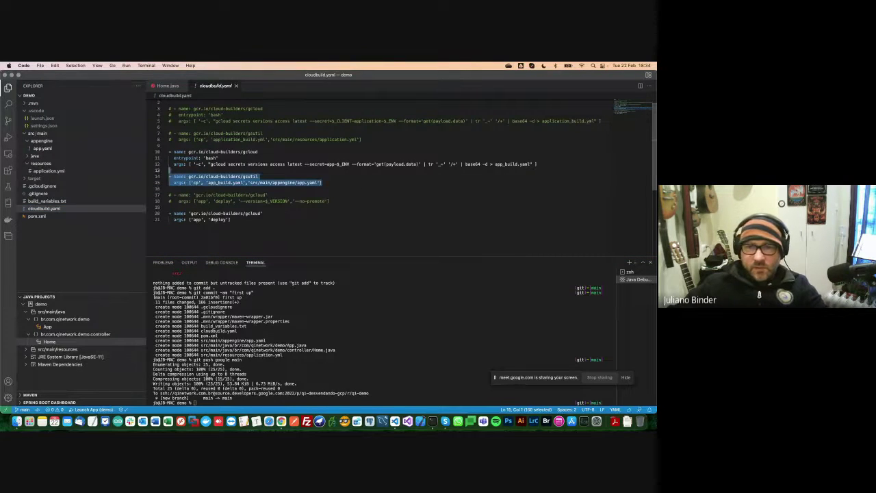
{"action": "key", "text": "super+slash"}
Review the steps list in cloudbuild.yaml, from the commented-out secret and copy steps down to the final deploy step
{"action": "left_click", "coordinate": [176, 164]}
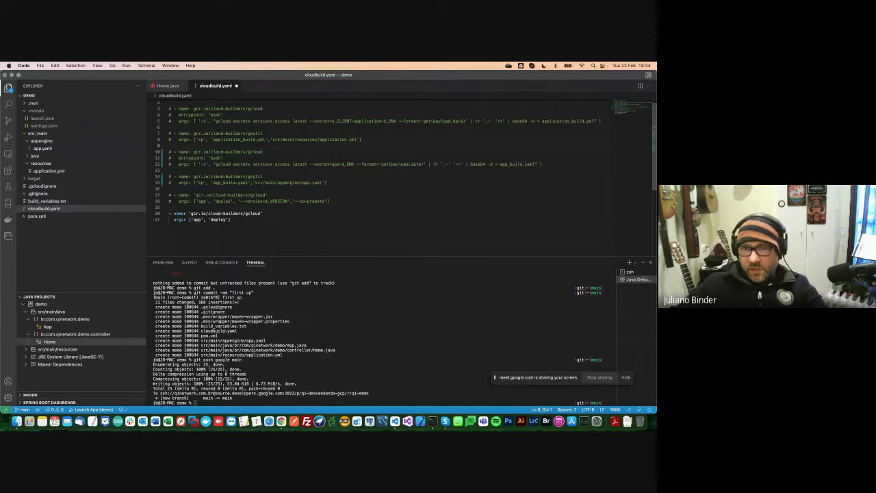
{"action": "left_click", "coordinate": [173, 132]}
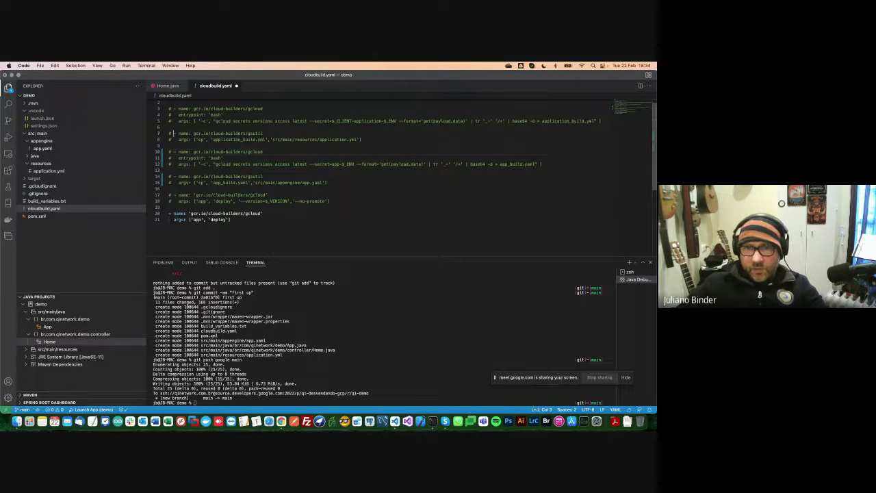
{"action": "scroll", "coordinate": [342, 164], "scroll_direction": "up", "scroll_amount": 1}
{"action": "left_click", "coordinate": [168, 157]}
{"action": "left_click", "coordinate": [170, 225]}
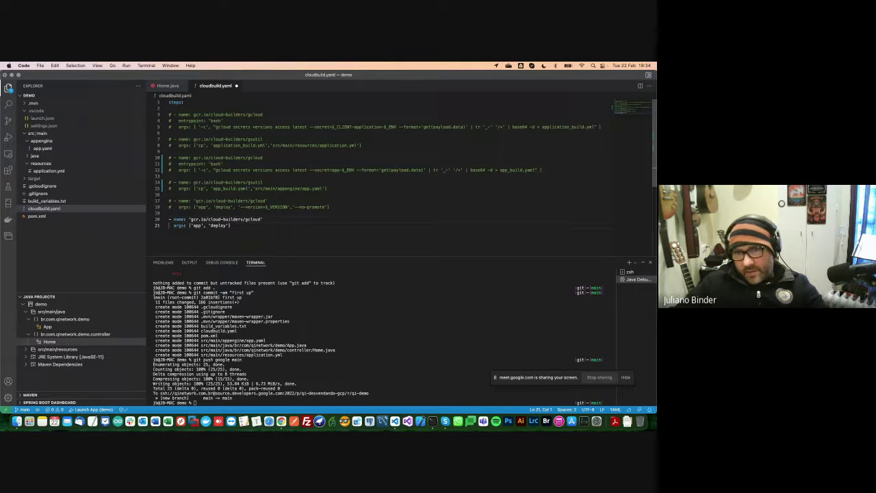
{"action": "key", "text": "End"}
{"action": "key", "text": "shift+Home"}
{"action": "key", "text": "shift+Up"}
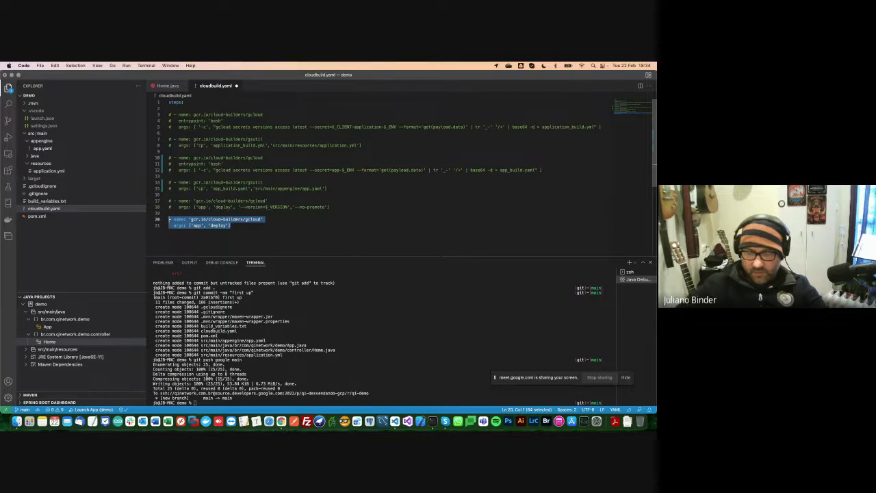
{"action": "left_click", "coordinate": [169, 164]}
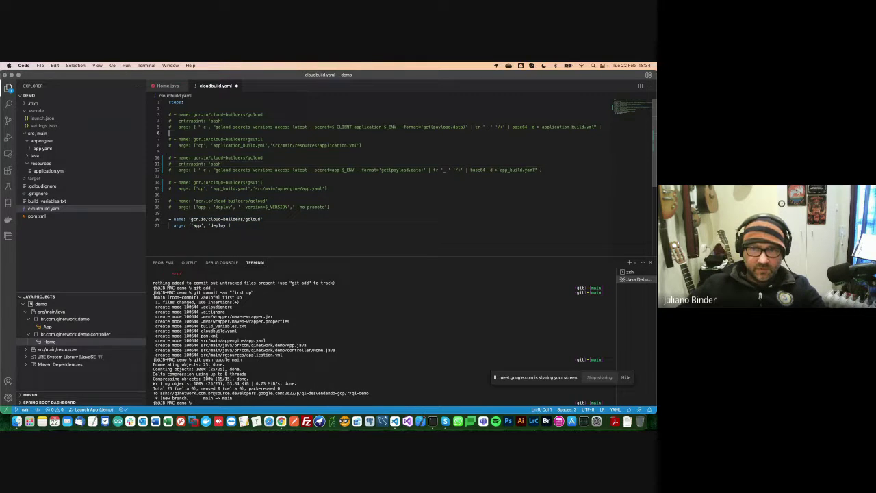
{"action": "left_click_drag", "start_coordinate": [169, 102], "coordinate": [186, 102]}
{"action": "left_click", "coordinate": [170, 108]}
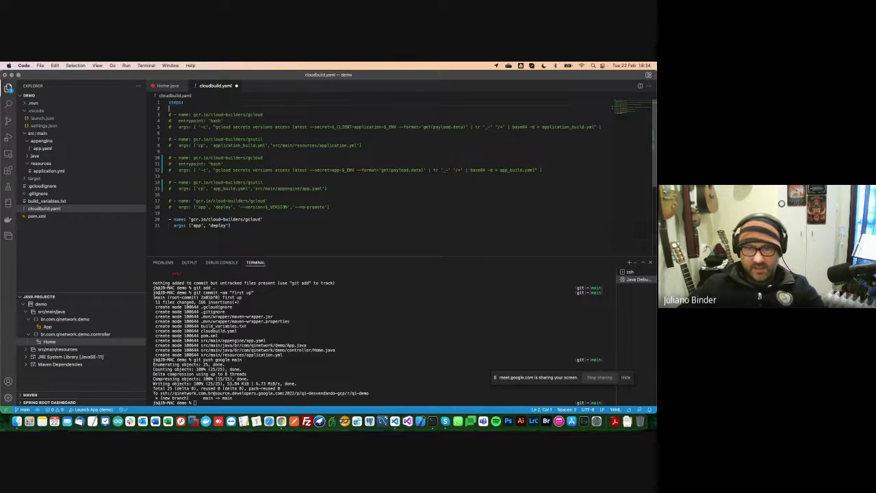
{"action": "key", "text": "super+d"}
{"action": "key", "text": "super+d"}
{"action": "key", "text": "super+d"}
{"action": "key", "text": "super+d"}
{"action": "key", "text": "super+d"}
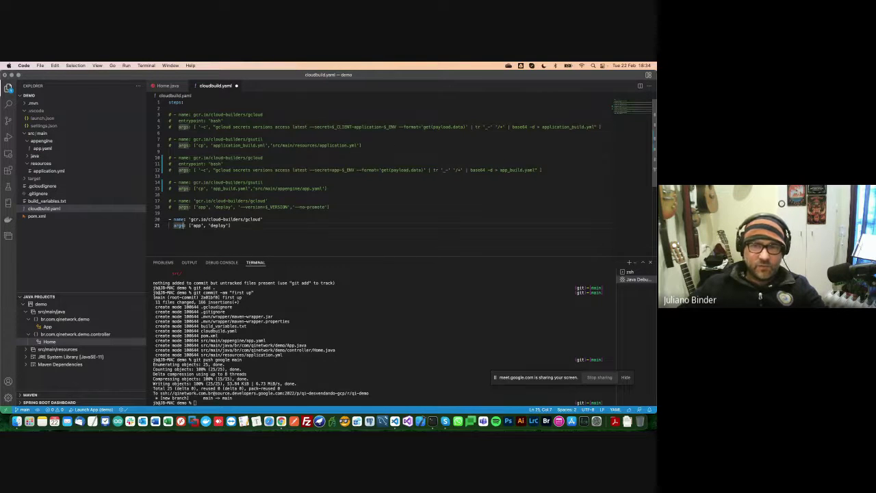
Examine the active gcr.io/cloud-builders/gcloud step with the 'app', 'deploy' arguments at the end of cloudbuild.yaml
{"action": "key", "text": "Escape"}
{"action": "key", "text": "End"}
{"action": "key", "text": "shift+Home"}
{"action": "key", "text": "shift+Home"}
{"action": "key", "text": "shift+Up"}
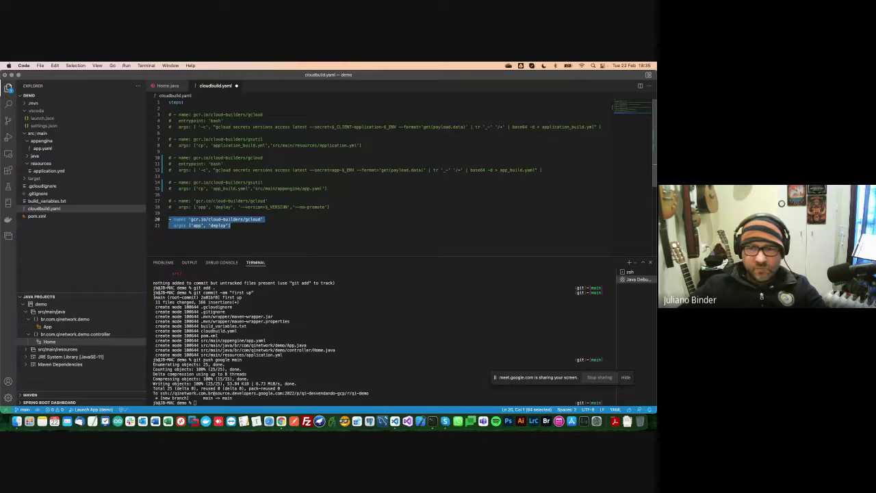
{"action": "key", "text": "Escape"}
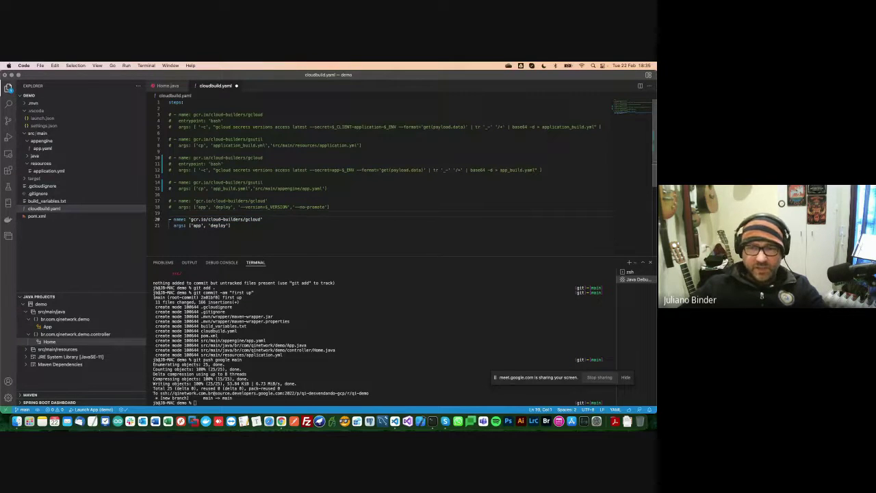
{"action": "left_click", "coordinate": [169, 226]}
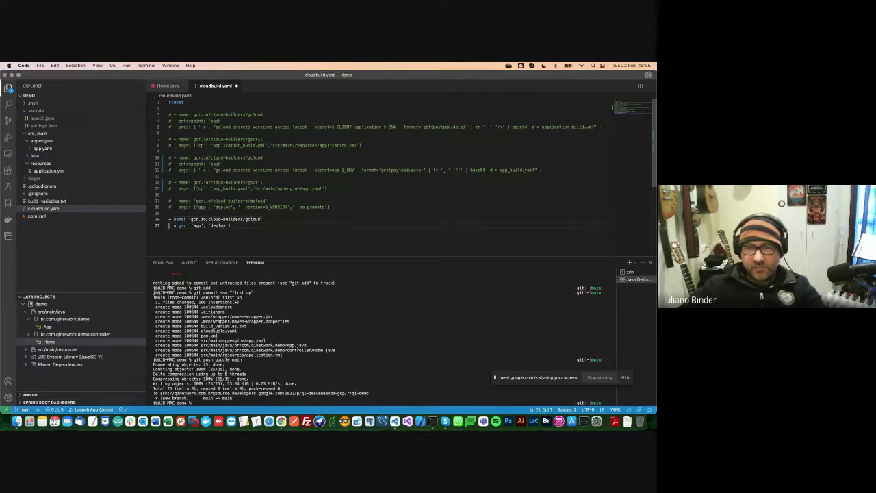
{"action": "key", "text": "End"}
{"action": "key", "text": "shift+Home"}
{"action": "key", "text": "shift+Up"}
{"action": "key", "text": "shift+Home"}
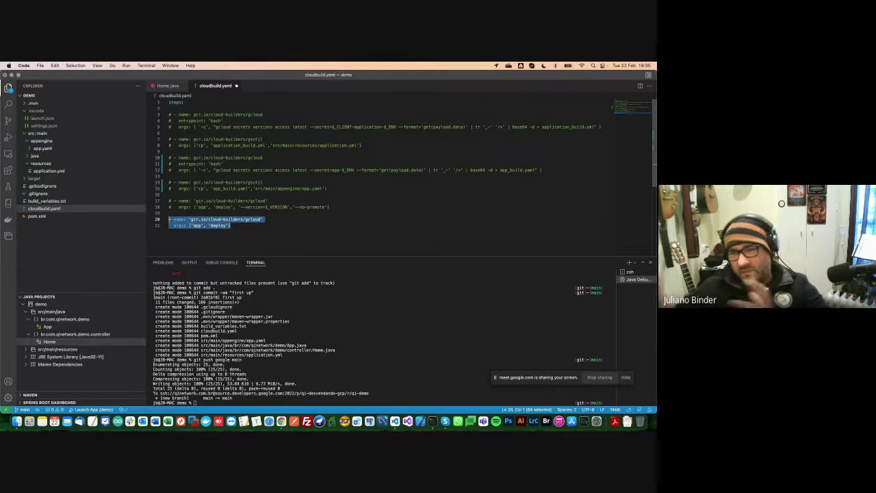
{"action": "key", "text": "Escape"}
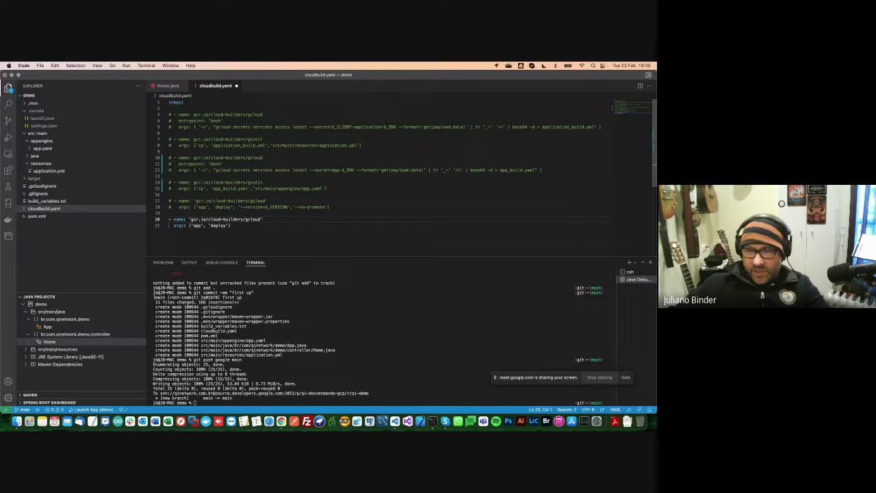
{"action": "key", "text": "shift+End"}
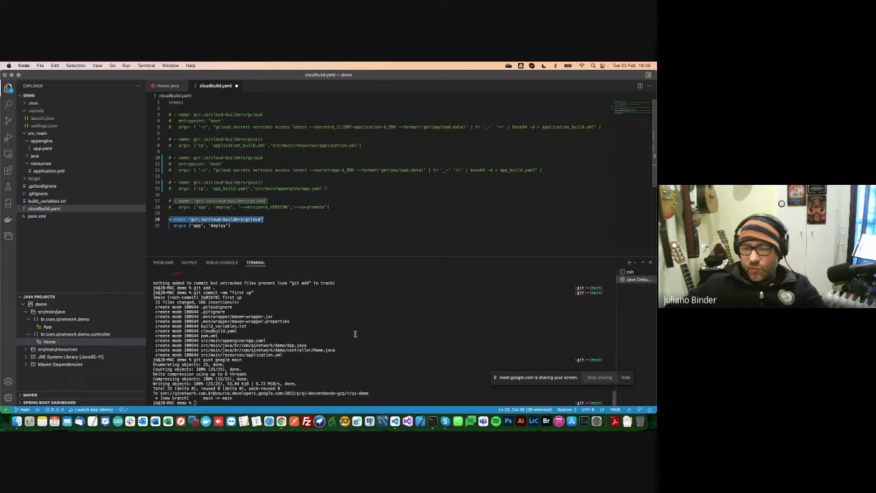
{"action": "left_click", "coordinate": [397, 396]}
{"action": "type", "text": "g"}
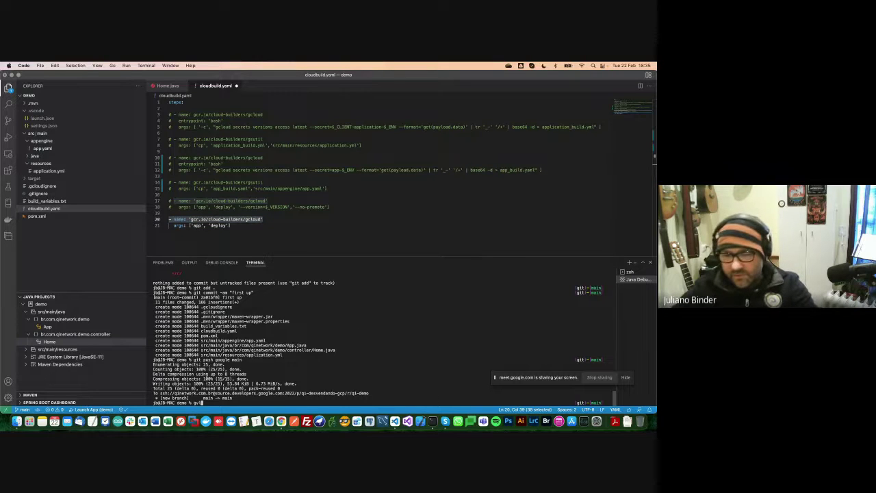
{"action": "type", "text": "cloud"}
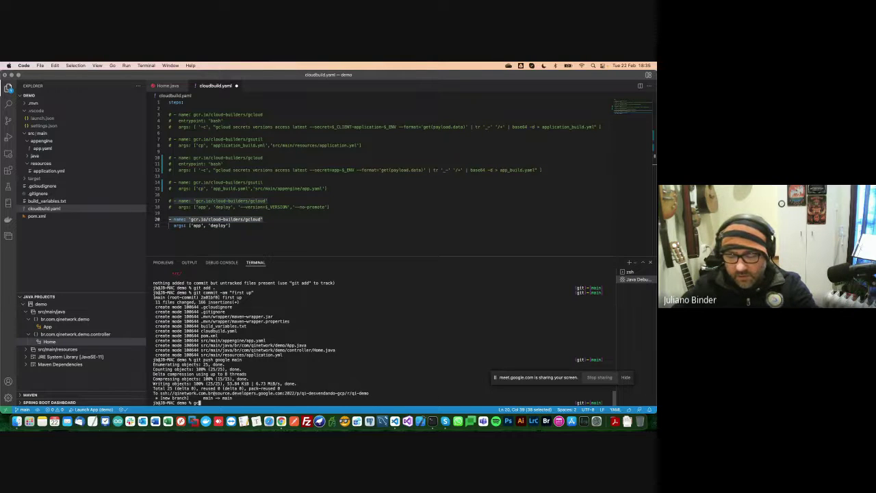
{"action": "key", "text": "BackSpace"}
{"action": "key", "text": "BackSpace"}
{"action": "key", "text": "BackSpace"}
{"action": "key", "text": "BackSpace"}
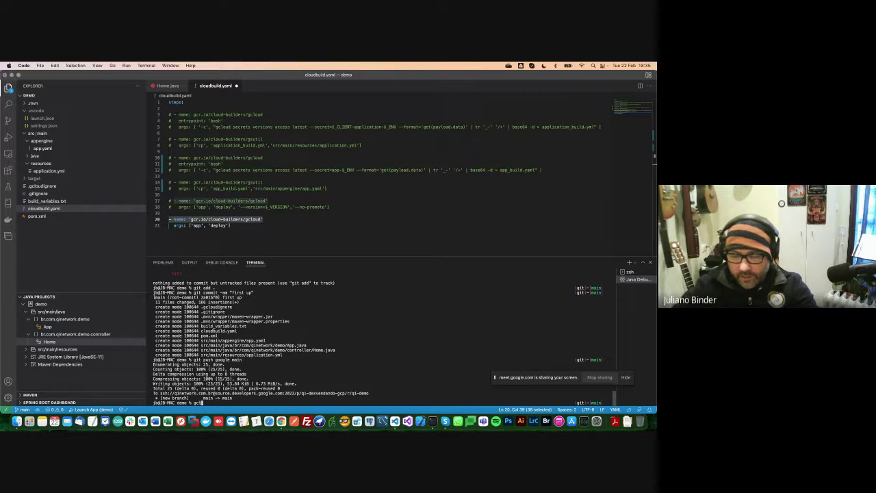
{"action": "type", "text": "loud app deplo"}
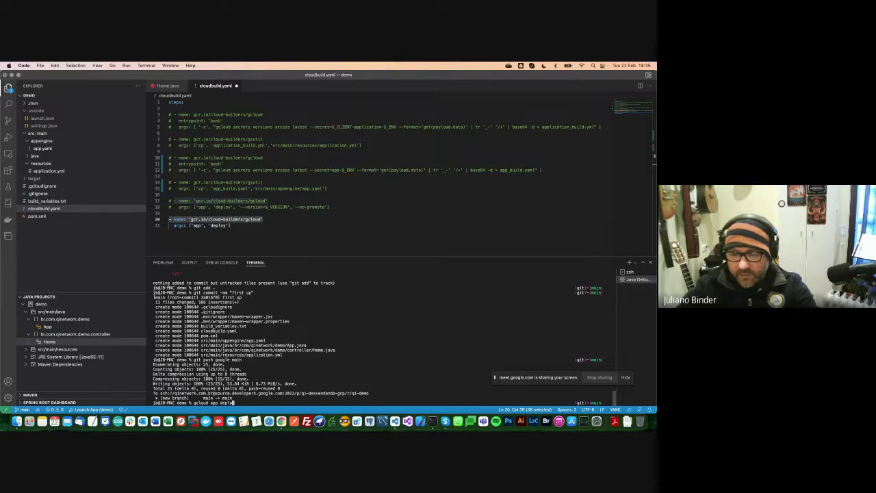
{"action": "type", "text": "y"}
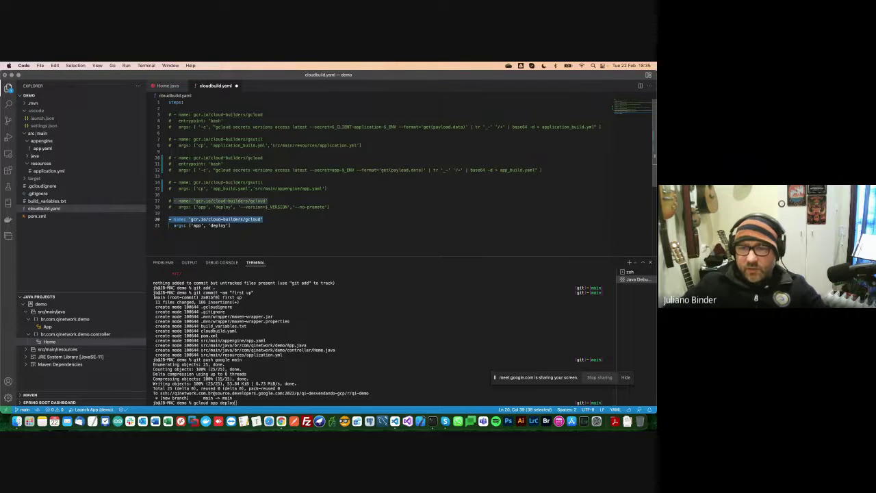
Save the edited cloudbuild.yaml with only the gcloud app deploy step active
{"action": "left_click", "coordinate": [169, 219]}
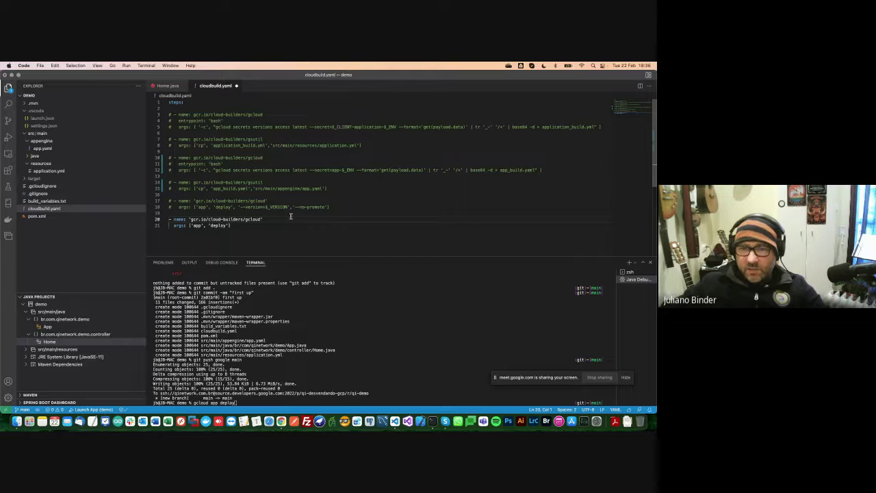
{"action": "left_click", "coordinate": [275, 241]}
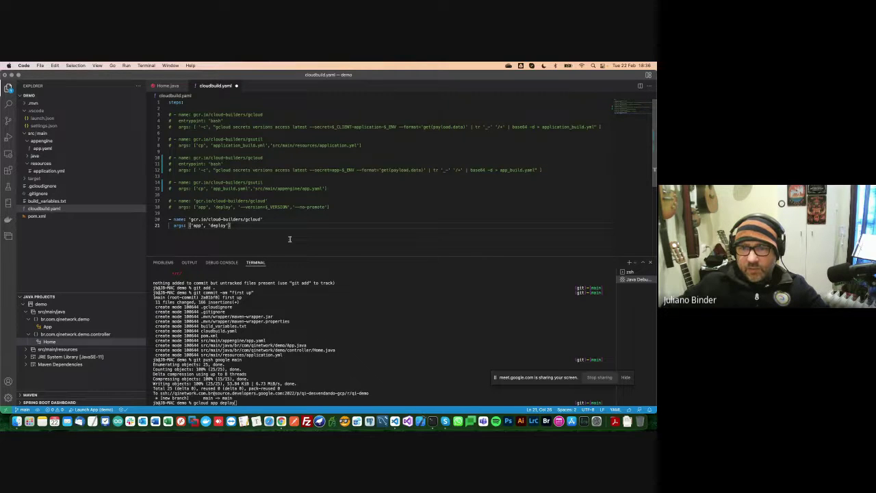
{"action": "key", "text": "super+s"}
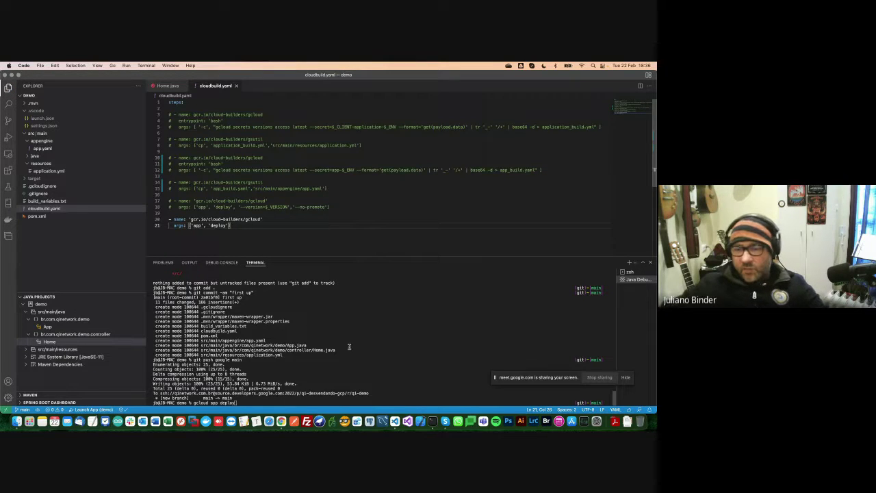
{"action": "left_click", "coordinate": [399, 367]}
{"action": "key", "text": "BackSpace"}
{"action": "key", "text": "BackSpace"}
{"action": "key", "text": "BackSpace"}
{"action": "key", "text": "BackSpace"}
{"action": "key", "text": "BackSpace"}
{"action": "key", "text": "BackSpace"}
{"action": "key", "text": "BackSpace"}
{"action": "key", "text": "BackSpace"}
{"action": "key", "text": "BackSpace"}
{"action": "key", "text": "BackSpace"}
{"action": "key", "text": "BackSpace"}
{"action": "key", "text": "BackSpace"}
{"action": "key", "text": "BackSpace"}
{"action": "key", "text": "BackSpace"}
{"action": "key", "text": "BackSpace"}
{"action": "key", "text": "BackSpace"}
{"action": "key", "text": "BackSpace"}
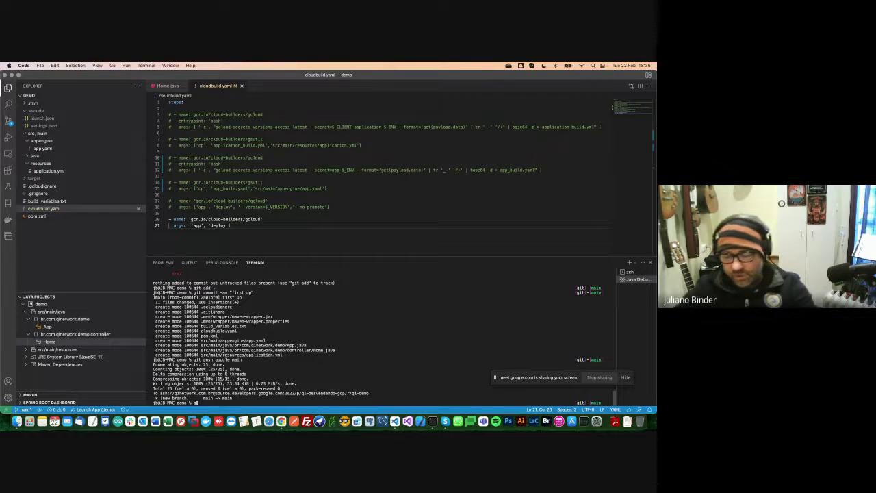
{"action": "type", "text": "git"}
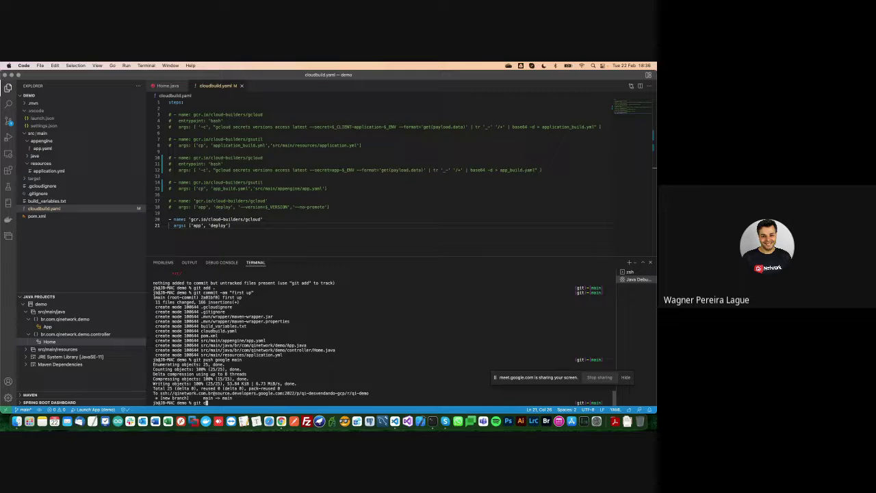
Switch to the Google Meet call, unmute the microphone and return to Visual Studio Code
{"action": "left_click", "coordinate": [281, 422]}
{"action": "left_click", "coordinate": [141, 79]}
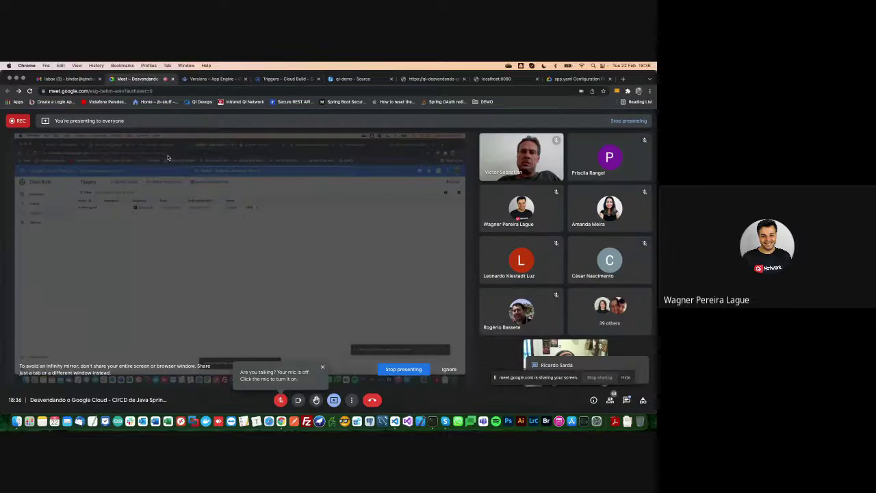
{"action": "key", "text": "super+d"}
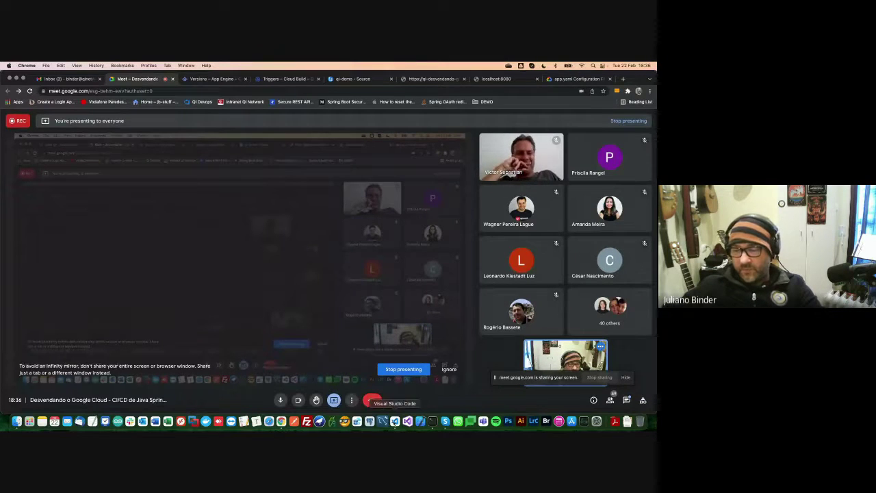
{"action": "left_click", "coordinate": [395, 421]}
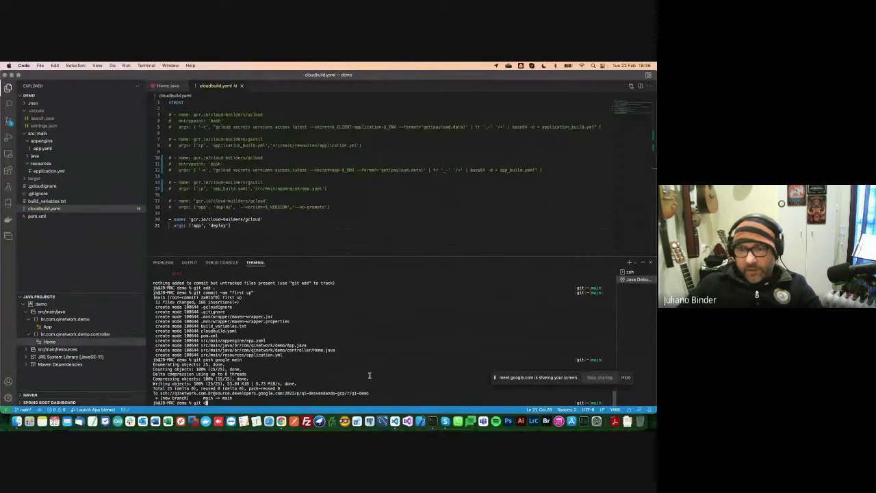
{"action": "key", "text": "BackSpace"}
{"action": "key", "text": "BackSpace"}
{"action": "key", "text": "BackSpace"}
{"action": "key", "text": "BackSpace"}
{"action": "key", "text": "BackSpace"}
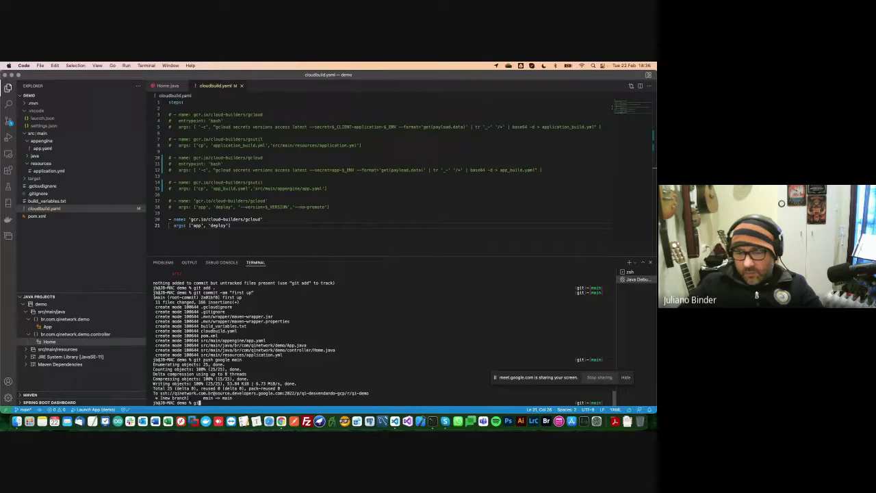
{"action": "left_click_drag", "start_coordinate": [232, 226], "coordinate": [166, 220]}
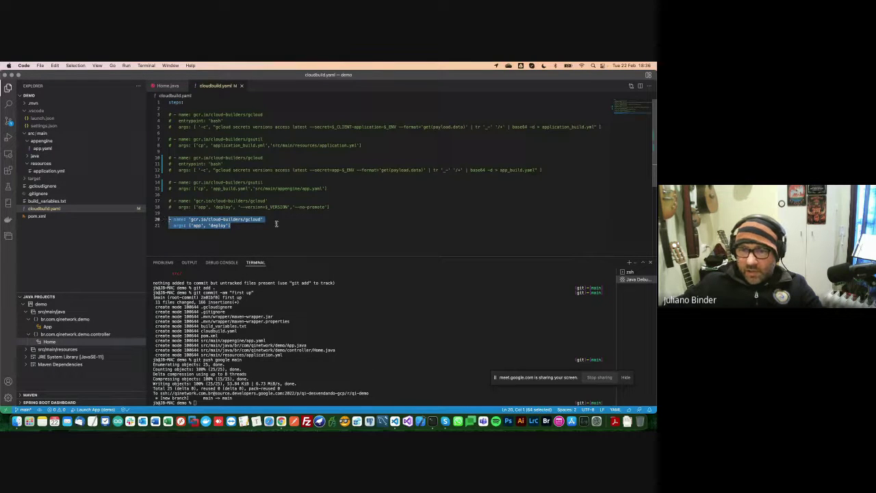
{"action": "left_click", "coordinate": [265, 402]}
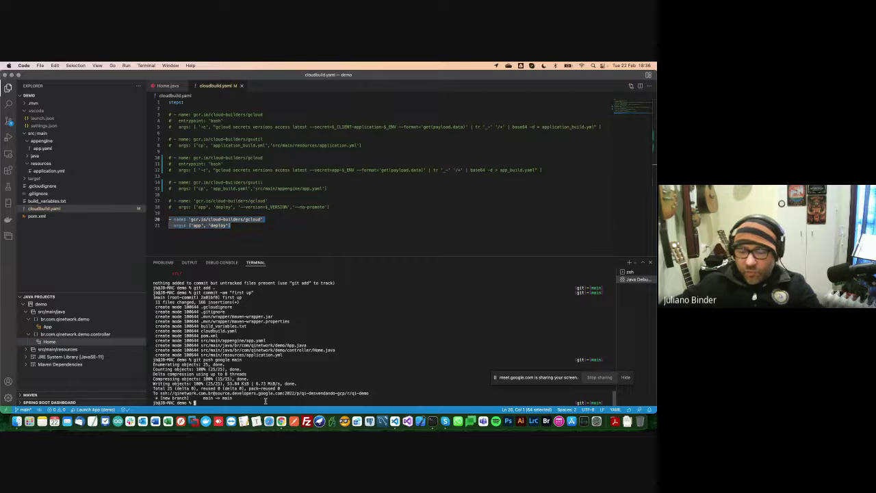
{"action": "type", "text": "gcloud app deploy"}
{"action": "key", "text": "BackSpace"}
{"action": "key", "text": "BackSpace"}
{"action": "key", "text": "BackSpace"}
{"action": "key", "text": "BackSpace"}
{"action": "key", "text": "BackSpace"}
{"action": "key", "text": "BackSpace"}
{"action": "key", "text": "BackSpace"}
{"action": "key", "text": "BackSpace"}
{"action": "key", "text": "BackSpace"}
{"action": "key", "text": "BackSpace"}
{"action": "key", "text": "BackSpace"}
{"action": "key", "text": "BackSpace"}
{"action": "key", "text": "BackSpace"}
{"action": "key", "text": "BackSpace"}
{"action": "key", "text": "BackSpace"}
{"action": "key", "text": "BackSpace"}
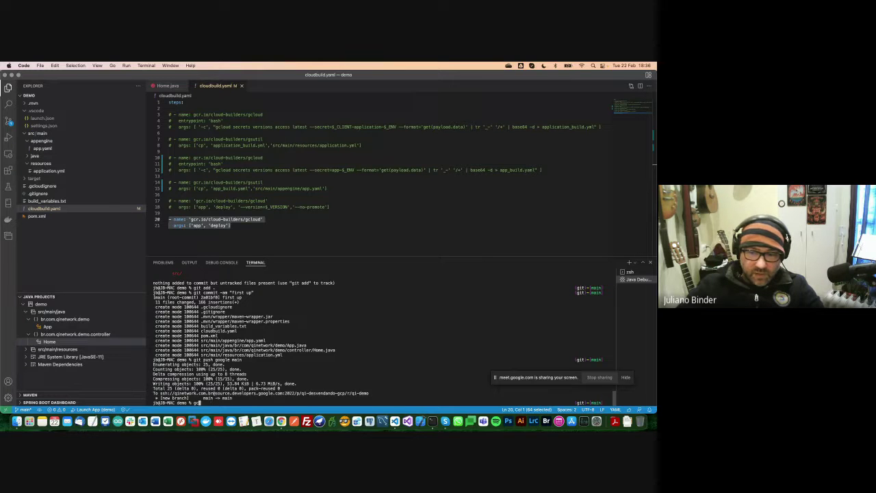
Commit all tracked changes in the terminal with the message "deploy cloud build"
{"action": "type", "text": "git "}
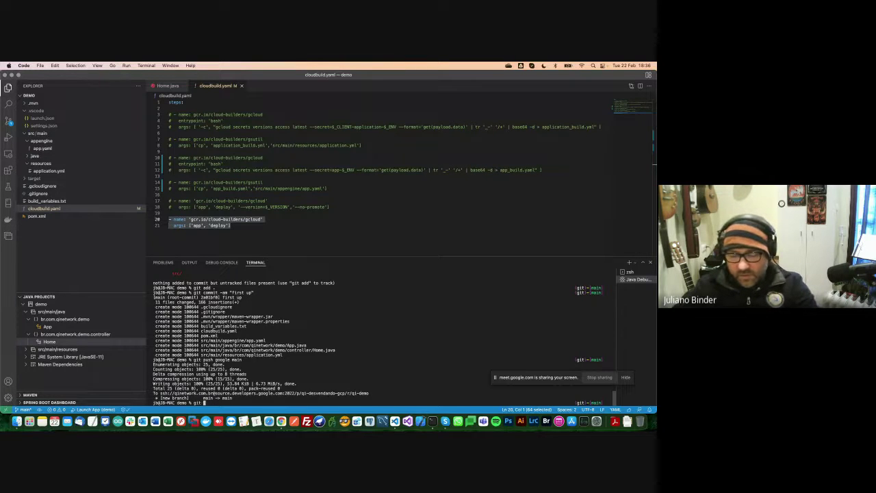
{"action": "type", "text": "commit -am \""}
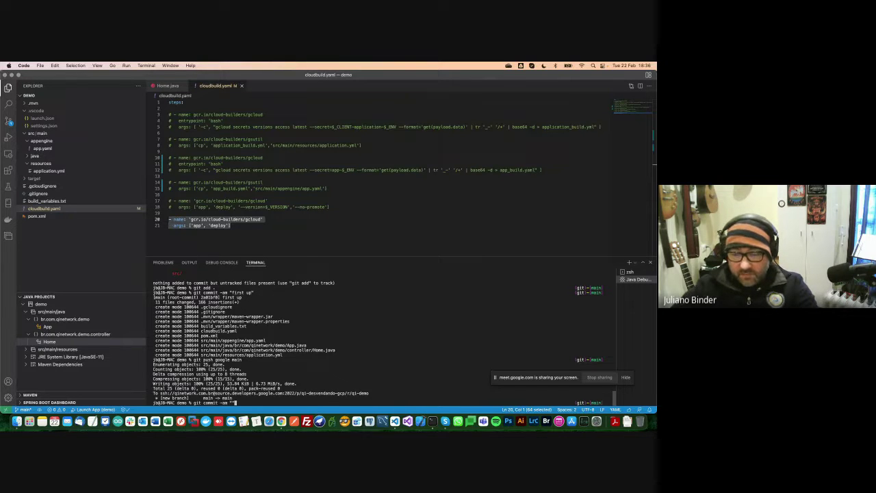
{"action": "type", "text": "deploy"}
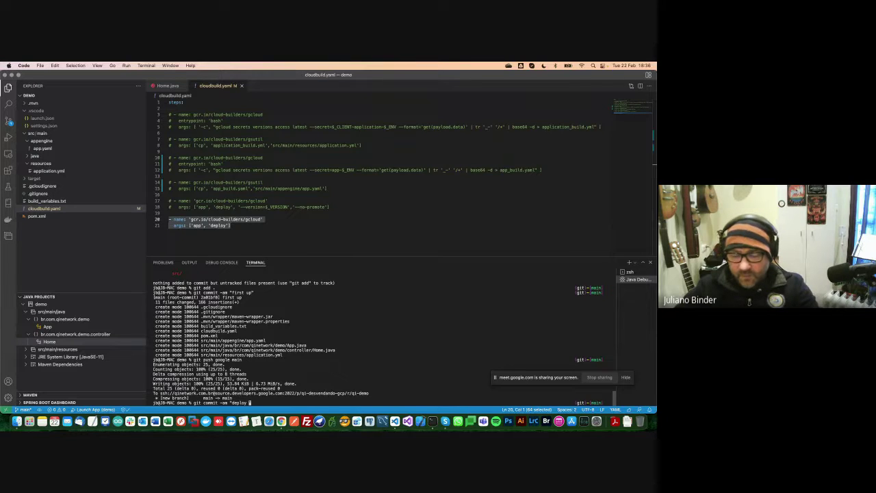
{"action": "type", "text": " cloud build\""}
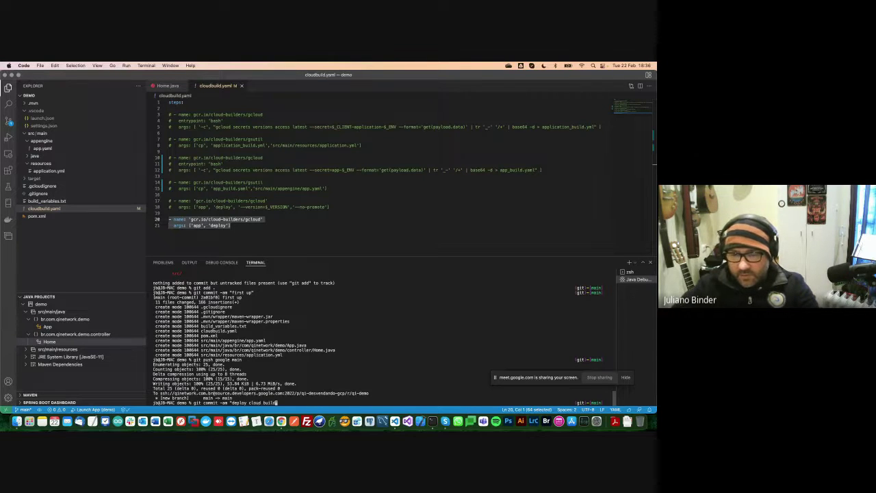
{"action": "key", "text": "Return"}
Push the commit to the main branch of the google remote
{"action": "type", "text": "git push"}
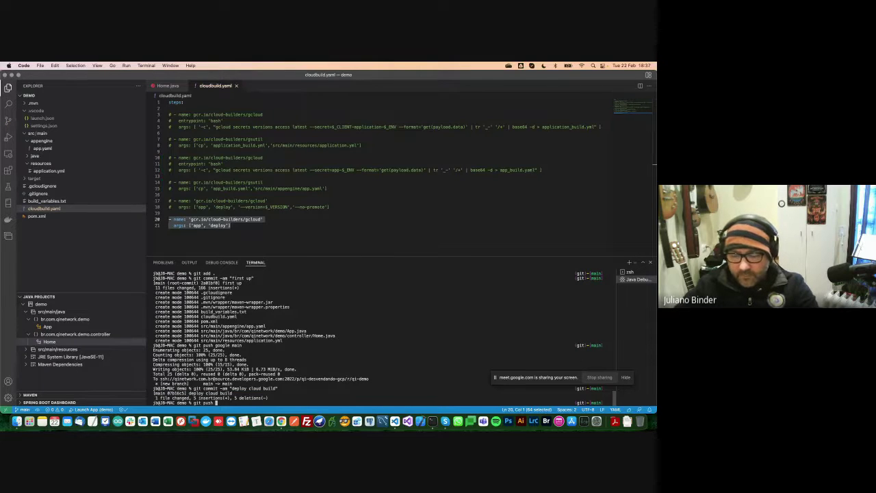
{"action": "type", "text": " google"}
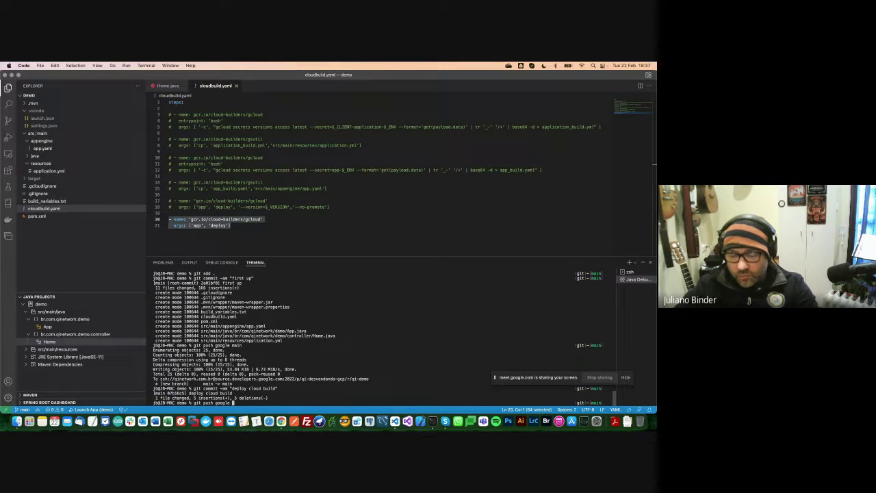
{"action": "type", "text": " main"}
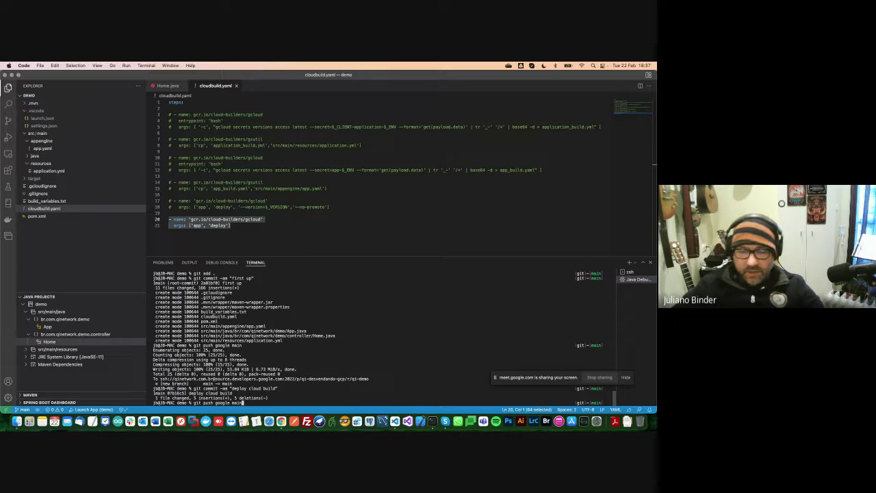
{"action": "key", "text": "Return"}
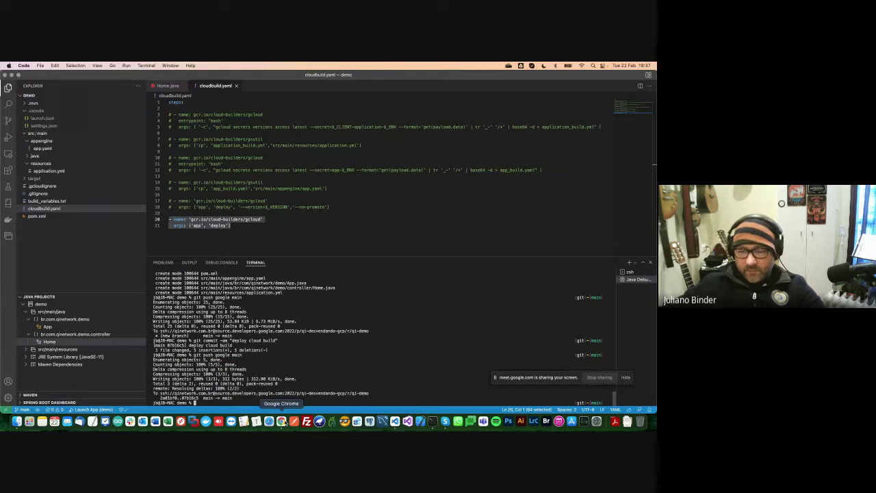
Switch to Chrome, open the newest qi-demo-prod build from the Cloud Build history and examine the target version in its log
{"action": "left_click", "coordinate": [281, 422]}
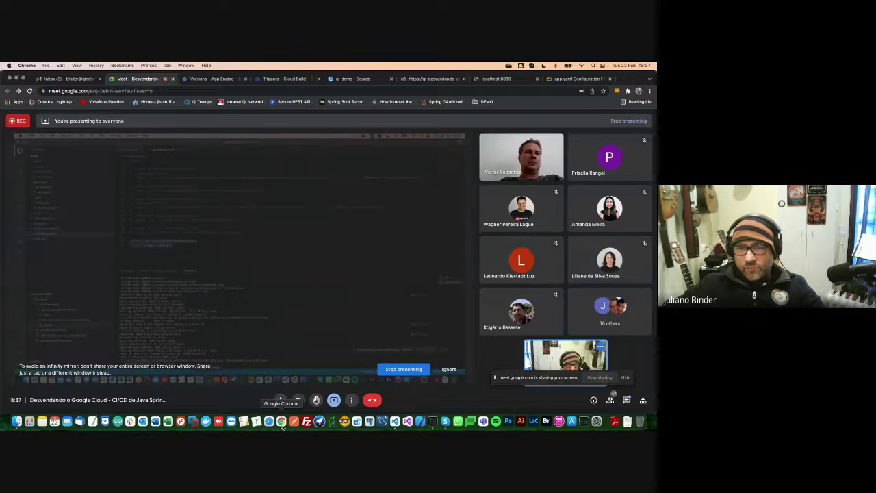
{"action": "left_click", "coordinate": [210, 78]}
{"action": "left_click", "coordinate": [272, 80]}
{"action": "left_click", "coordinate": [30, 165]}
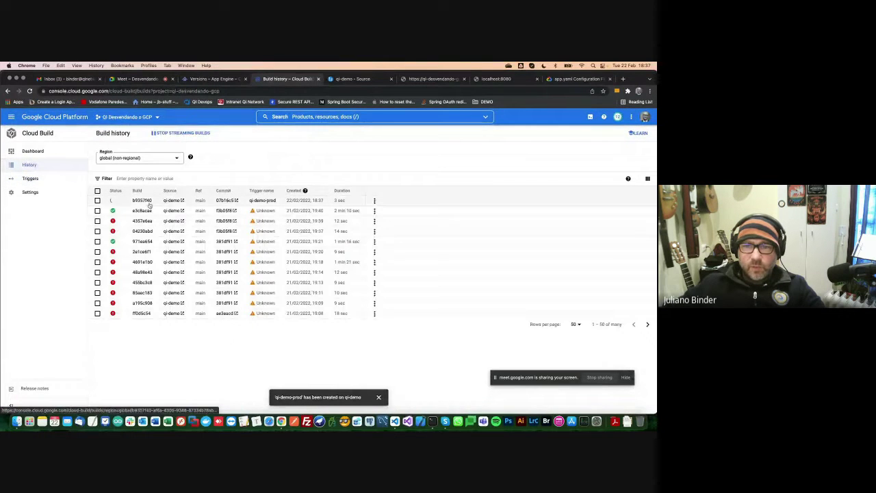
{"action": "left_click", "coordinate": [142, 201]}
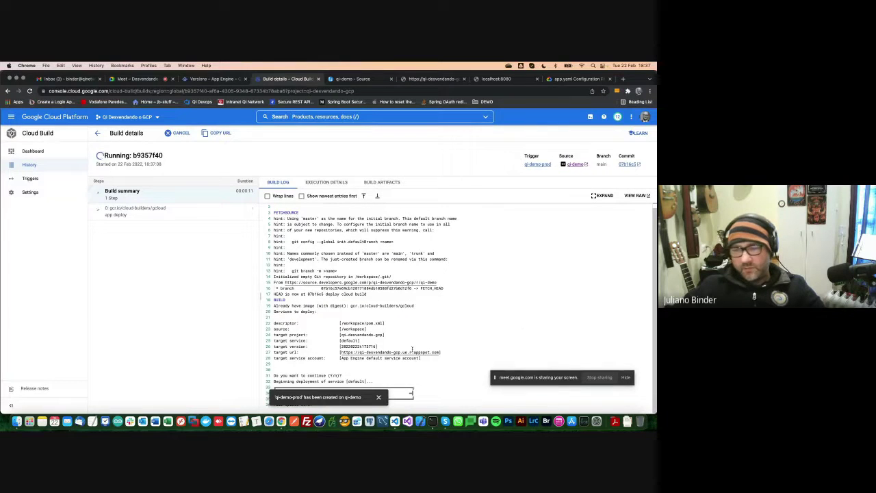
{"action": "left_click_drag", "start_coordinate": [382, 346], "coordinate": [333, 347]}
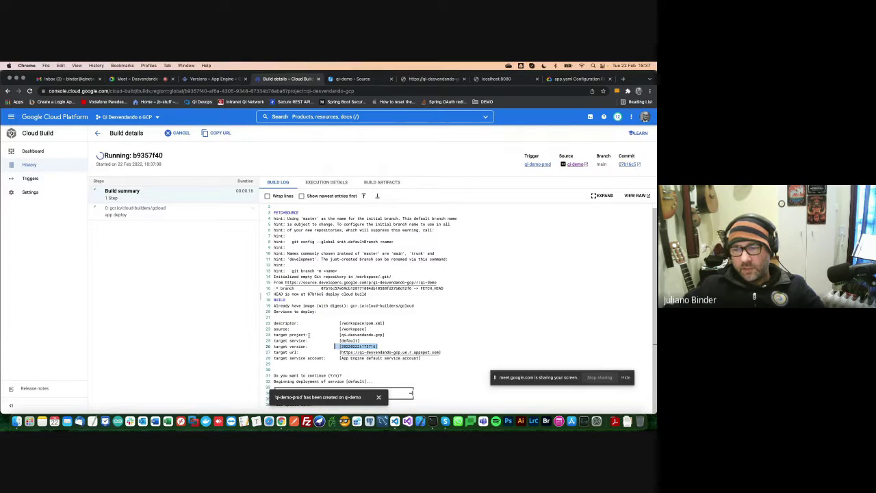
{"action": "left_click", "coordinate": [378, 397]}
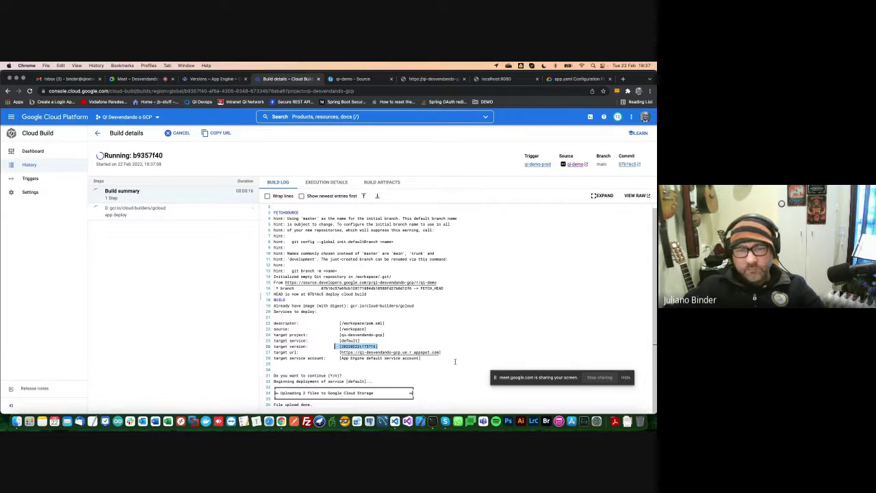
{"action": "left_click", "coordinate": [355, 405]}
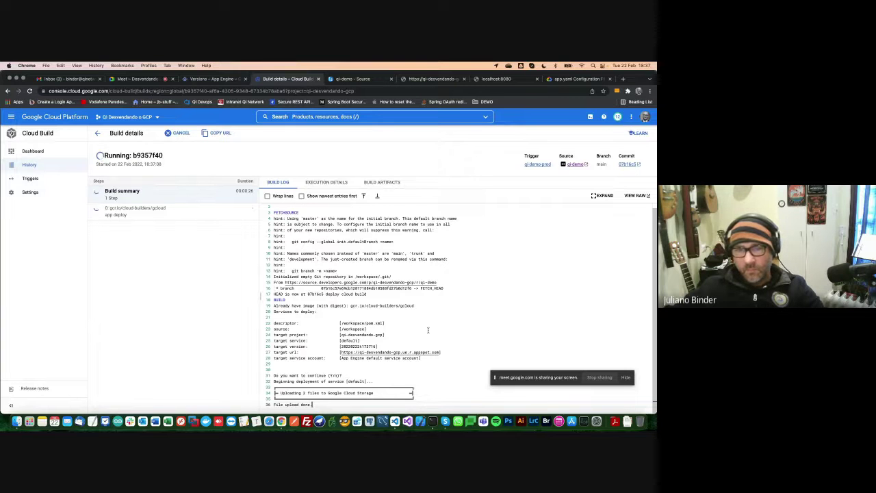
Switch to Visual Studio Code, add --version=build to the active deploy step's args in cloudbuild.yaml and save the file
{"action": "left_click", "coordinate": [408, 421]}
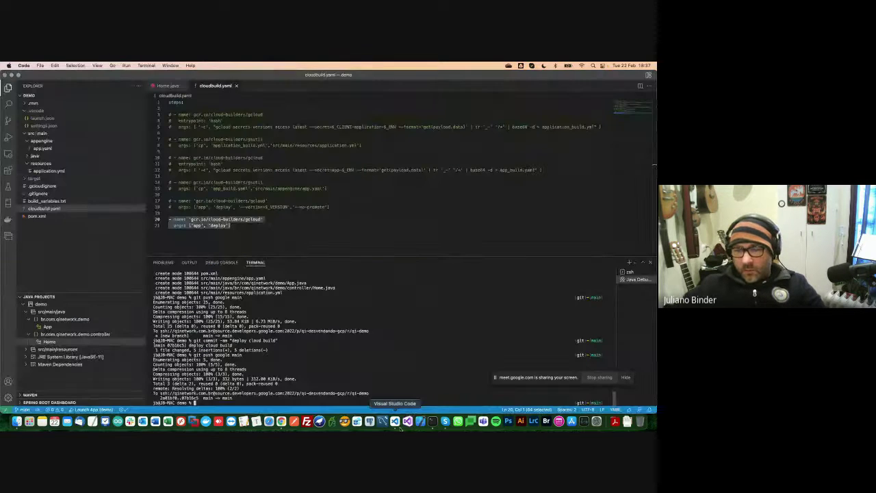
{"action": "left_click", "coordinate": [279, 224]}
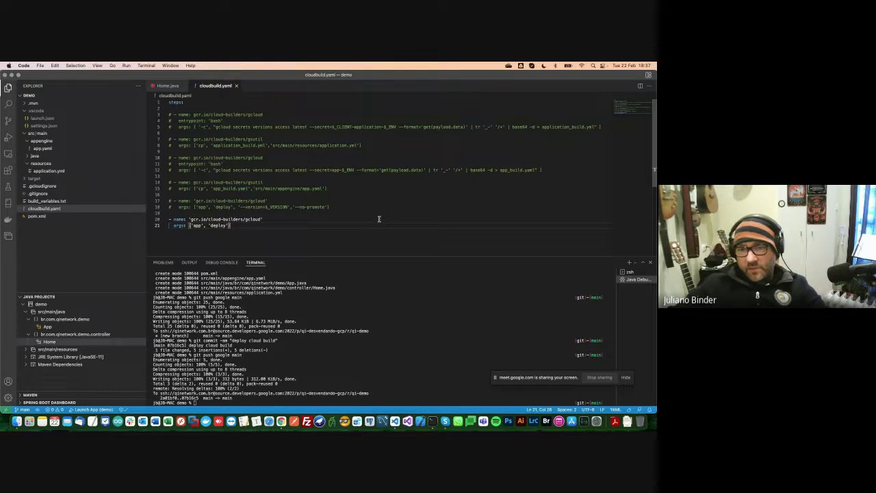
{"action": "type", "text": ","}
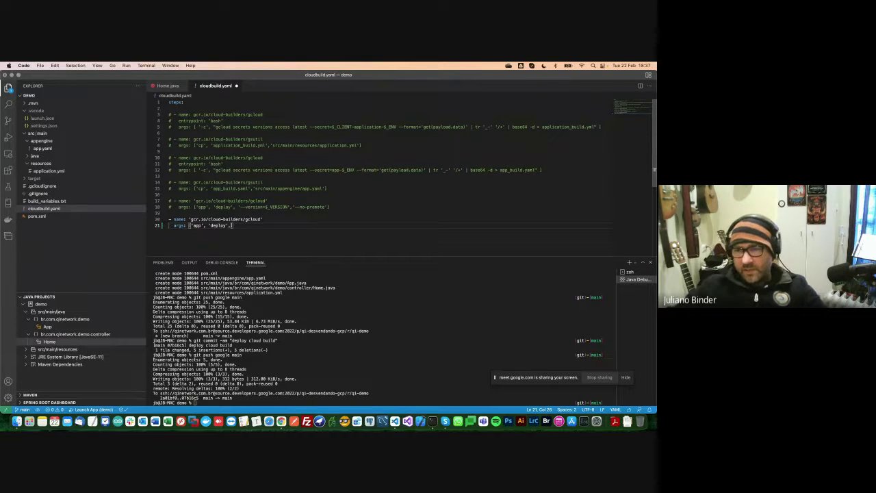
{"action": "type", "text": "--verison"}
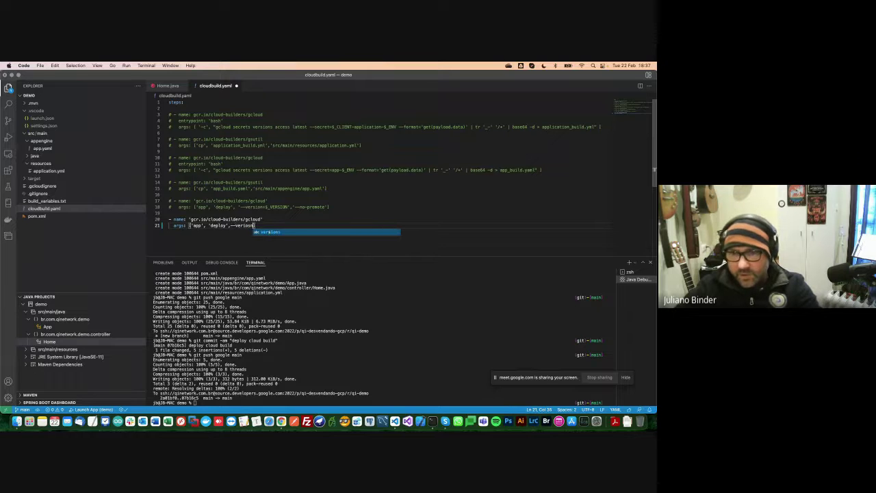
{"action": "key", "text": "BackSpace"}
{"action": "key", "text": "BackSpace"}
{"action": "key", "text": "BackSpace"}
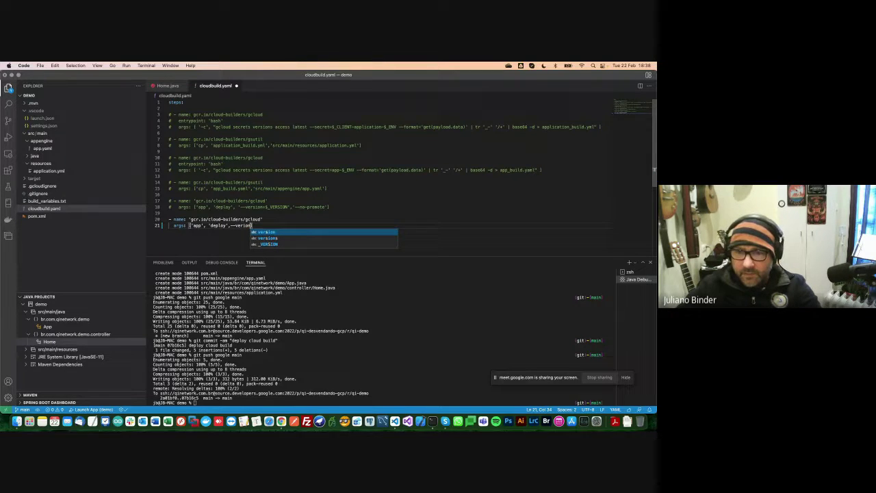
{"action": "key", "text": "BackSpace"}
{"action": "type", "text": "ion="}
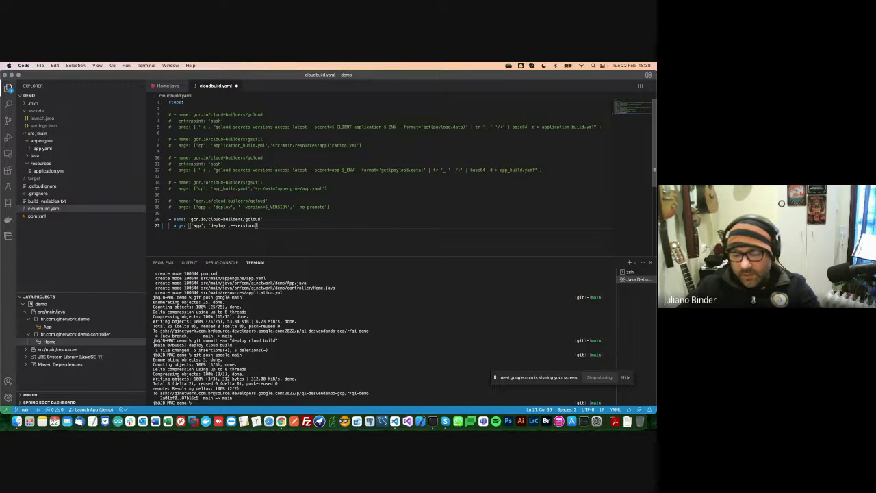
{"action": "type", "text": "$"}
{"action": "key", "text": "BackSpace"}
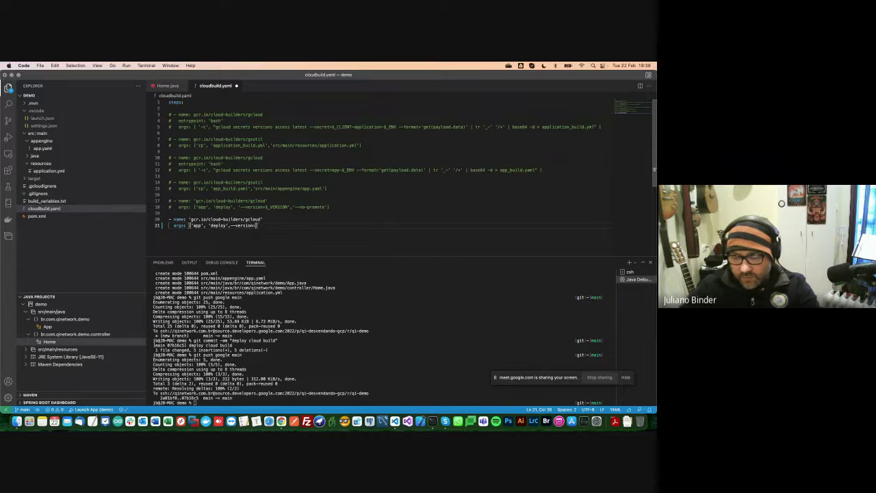
{"action": "type", "text": "build"}
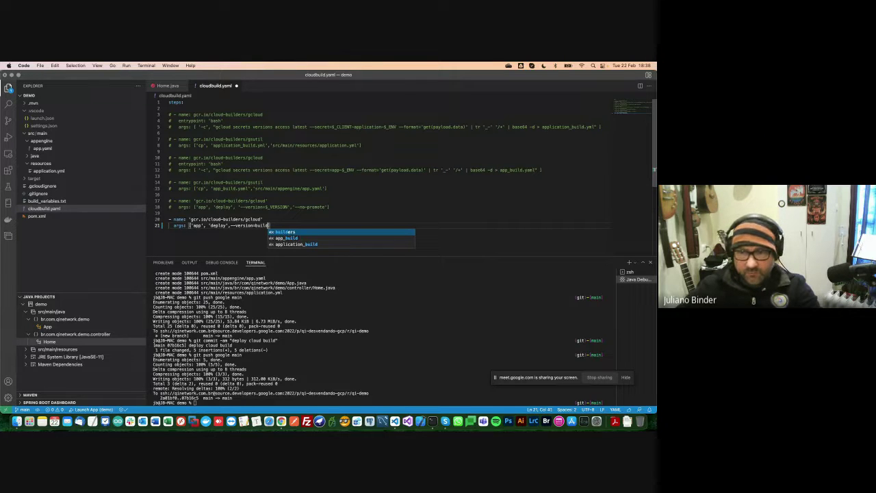
{"action": "key", "text": "Escape"}
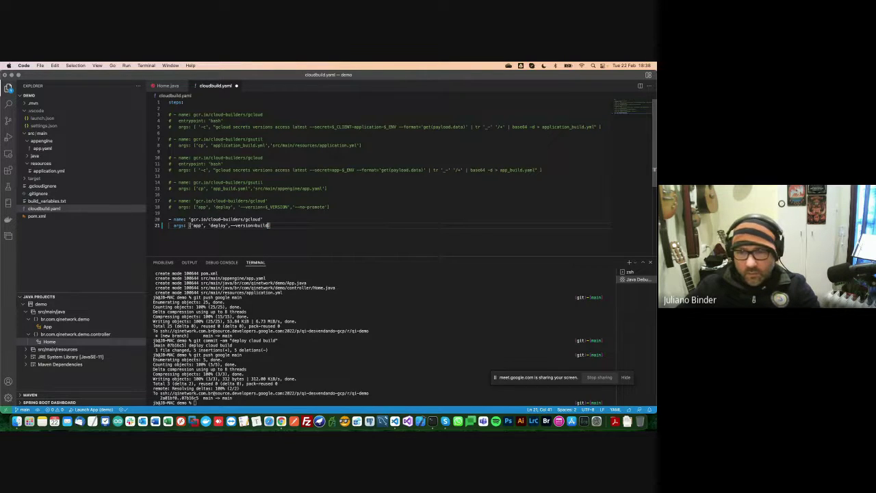
{"action": "key", "text": "cmd+s"}
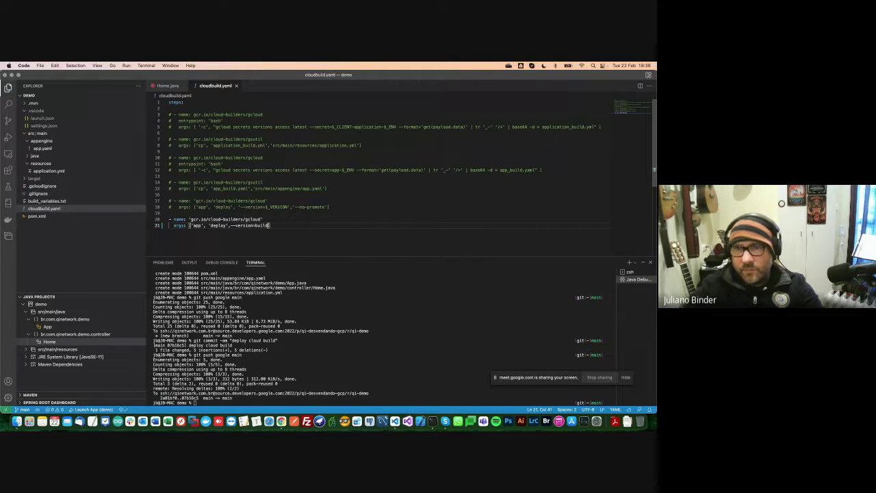
Commit the cloudbuild.yaml version argument, reusing the message "deploy cloud build", and recall the git push google main command
{"action": "left_click", "coordinate": [412, 355]}
{"action": "key", "text": "Up"}
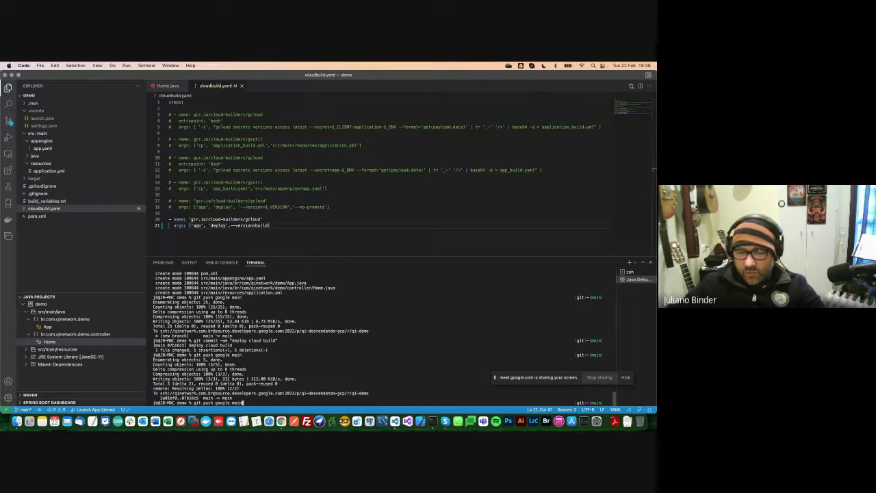
{"action": "key", "text": "Up"}
{"action": "key", "text": "Return"}
{"action": "key", "text": "Up"}
{"action": "key", "text": "Up"}
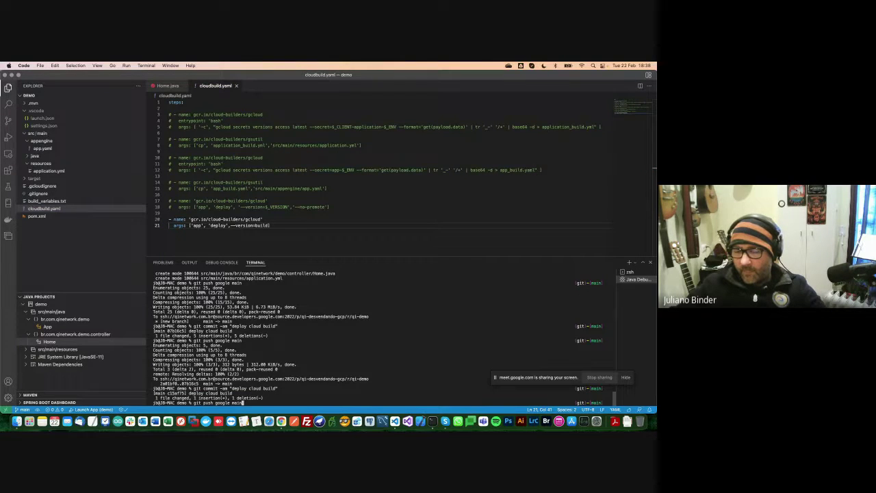
Switch to Chrome, open the deployed service's URL from the build log and check the traffic allocation in the App Engine versions list
{"action": "left_click", "coordinate": [281, 421]}
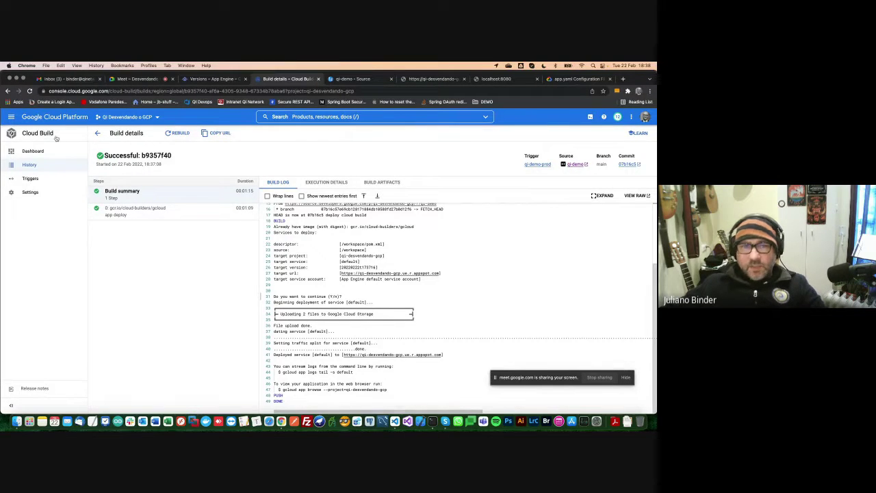
{"action": "scroll", "coordinate": [390, 361], "scroll_direction": "right", "scroll_amount": 1}
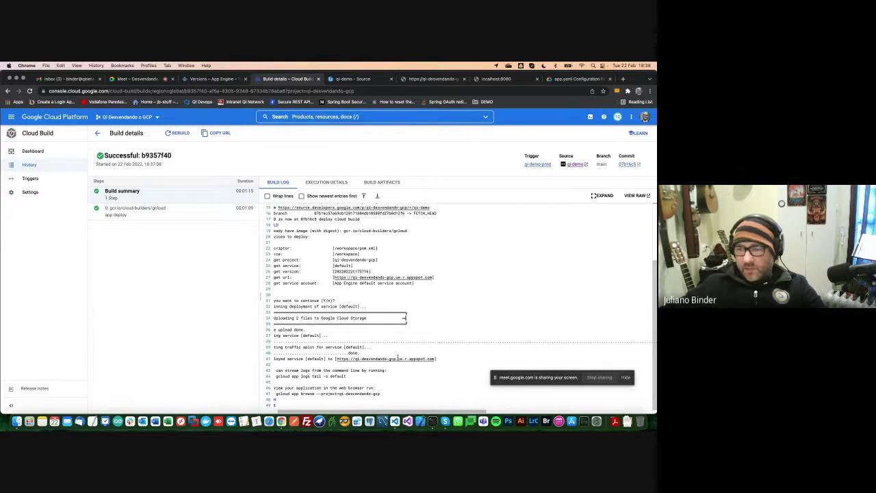
{"action": "mouse_move", "coordinate": [409, 359]}
{"action": "left_mouse_down"}
{"action": "mouse_move", "coordinate": [383, 205]}
{"action": "mouse_move", "coordinate": [409, 359]}
{"action": "mouse_move", "coordinate": [426, 359]}
{"action": "left_mouse_up"}
{"action": "left_click", "coordinate": [399, 359]}
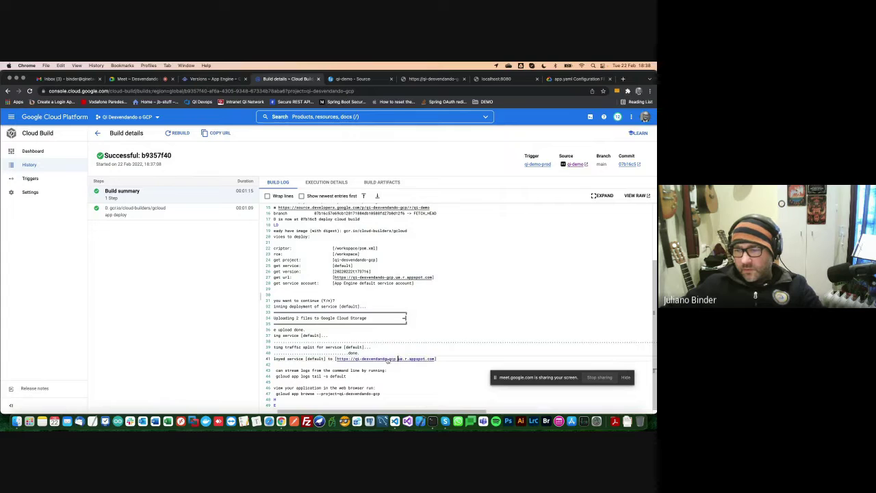
{"action": "left_click", "coordinate": [388, 359], "text": "super"}
{"action": "left_click", "coordinate": [314, 79]}
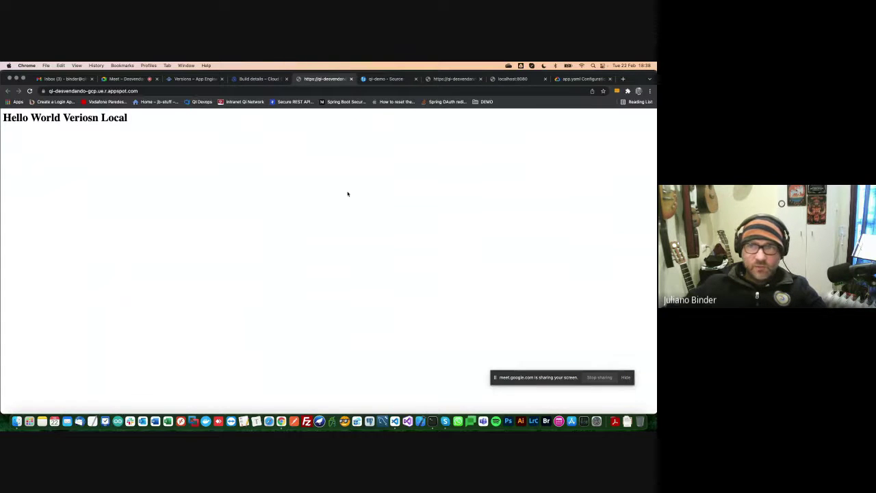
{"action": "left_click", "coordinate": [251, 79]}
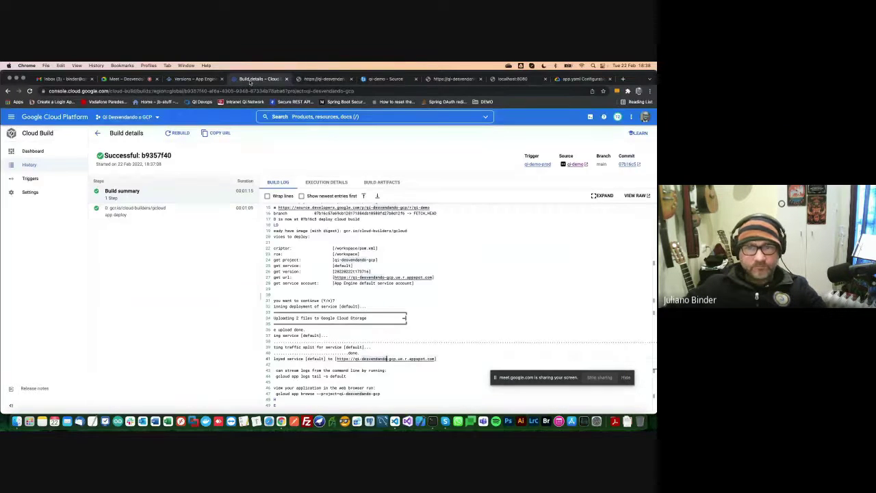
{"action": "left_click", "coordinate": [189, 79]}
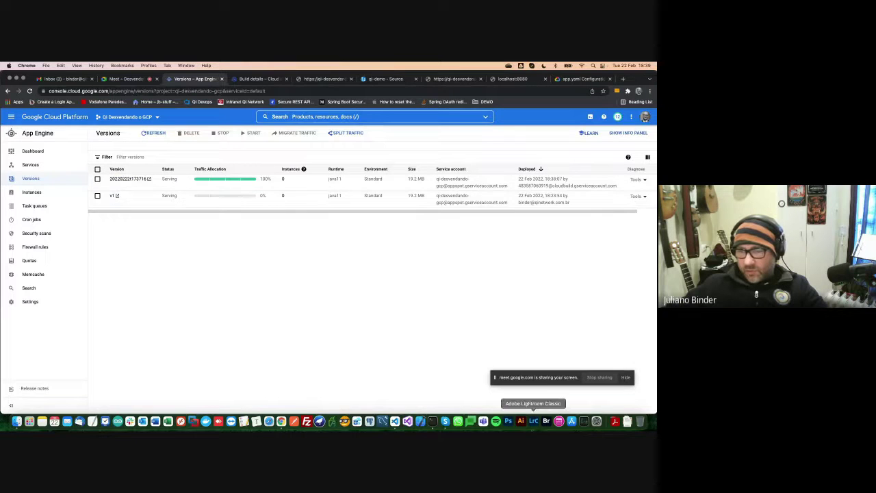
Switch to Visual Studio Code and push the version argument commit to the google remote's main branch
{"action": "left_click", "coordinate": [395, 421]}
{"action": "type", "text": "'"}
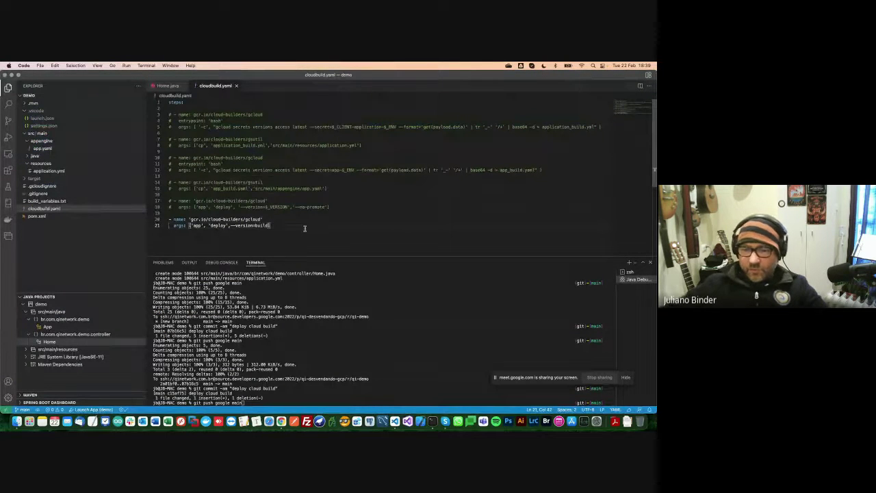
{"action": "left_click", "coordinate": [357, 393]}
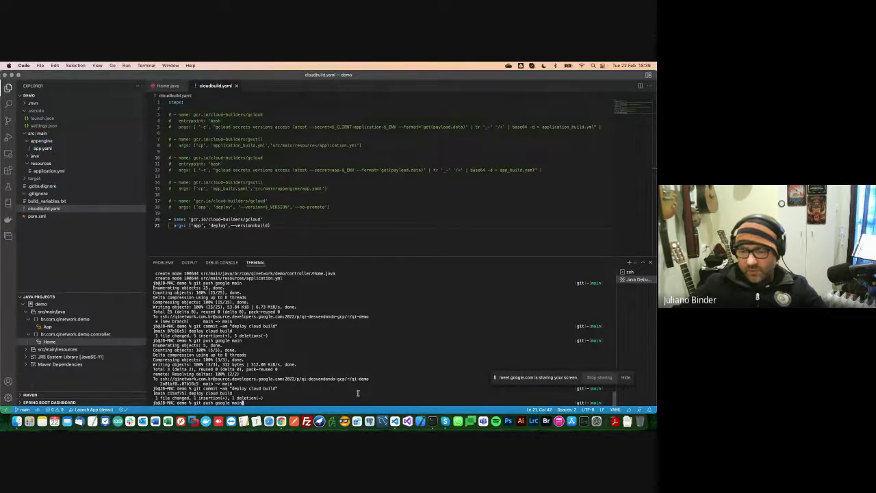
{"action": "key", "text": "Return"}
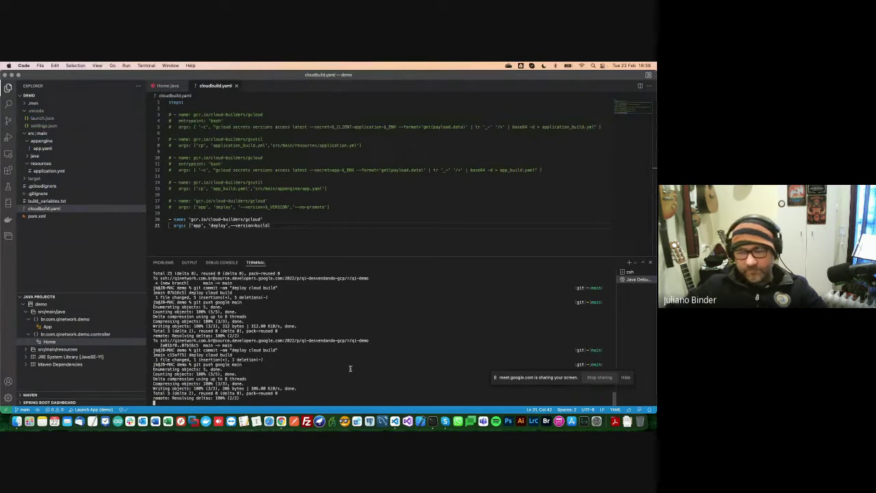
Switch to Chrome, open the newest qi-demo-prod build from the Cloud Build history and check the target version in its log
{"action": "left_click", "coordinate": [281, 422]}
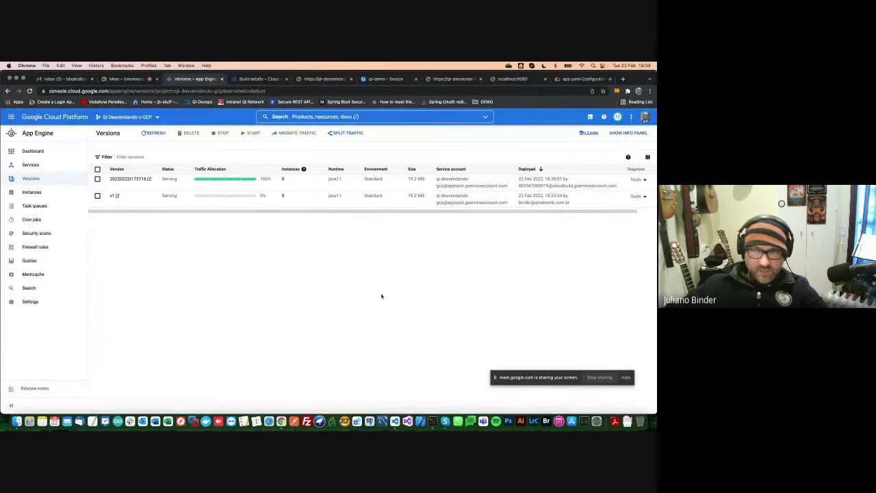
{"action": "left_click", "coordinate": [261, 80]}
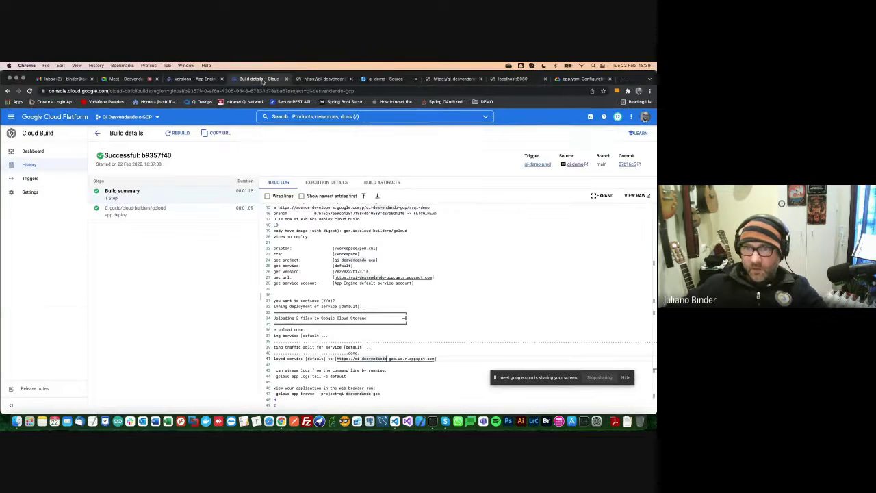
{"action": "left_click", "coordinate": [97, 132]}
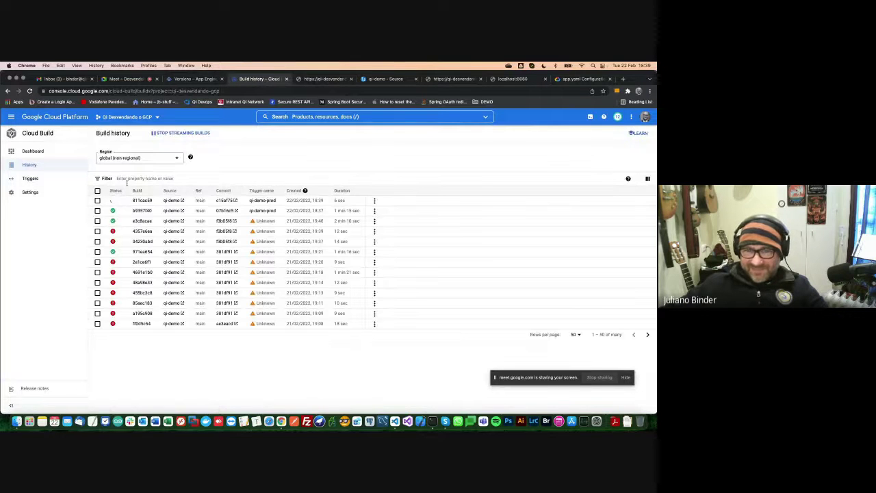
{"action": "left_click", "coordinate": [142, 201]}
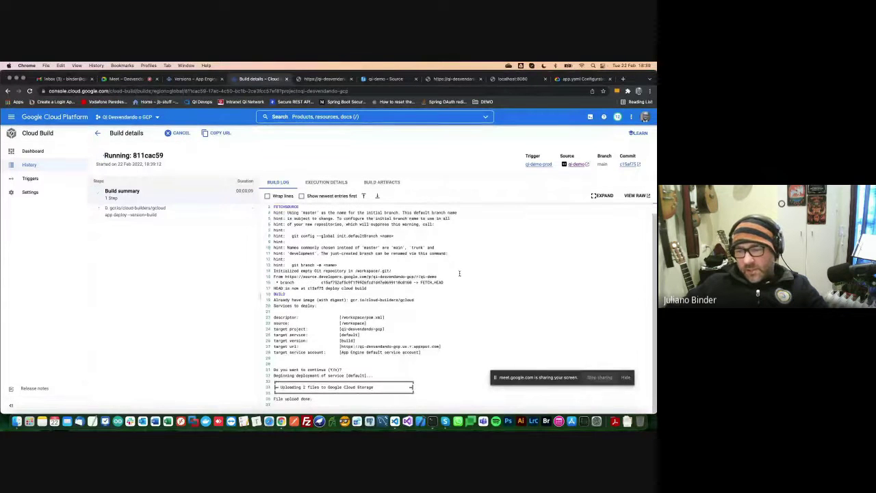
{"action": "left_click_drag", "start_coordinate": [274, 340], "coordinate": [356, 340]}
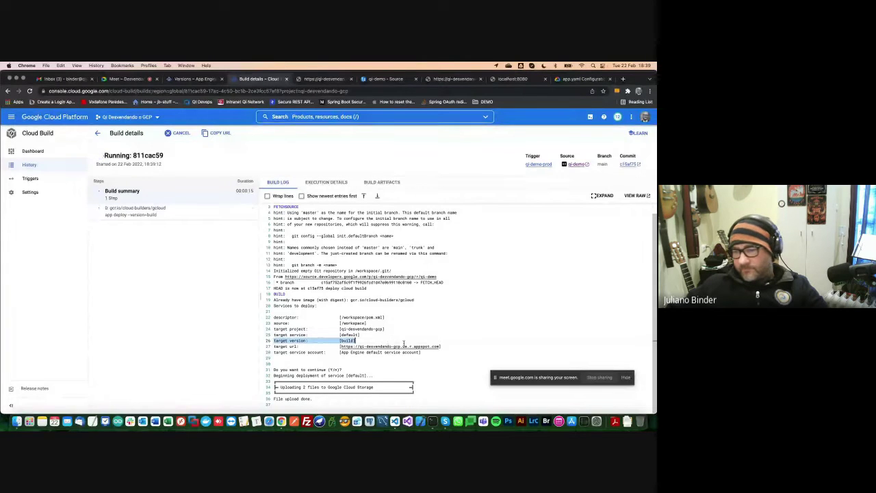
{"action": "double_click", "coordinate": [351, 340]}
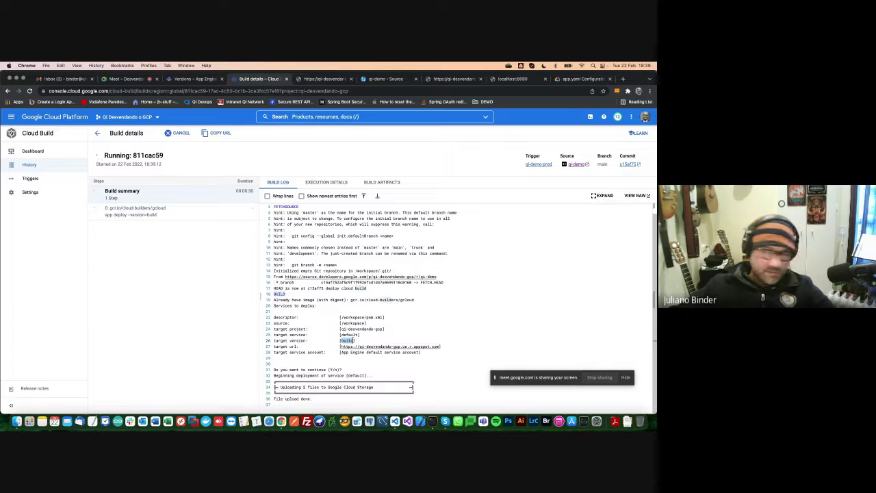
{"action": "scroll", "coordinate": [413, 345], "scroll_direction": "up", "scroll_amount": 1}
{"action": "left_click", "coordinate": [355, 344]}
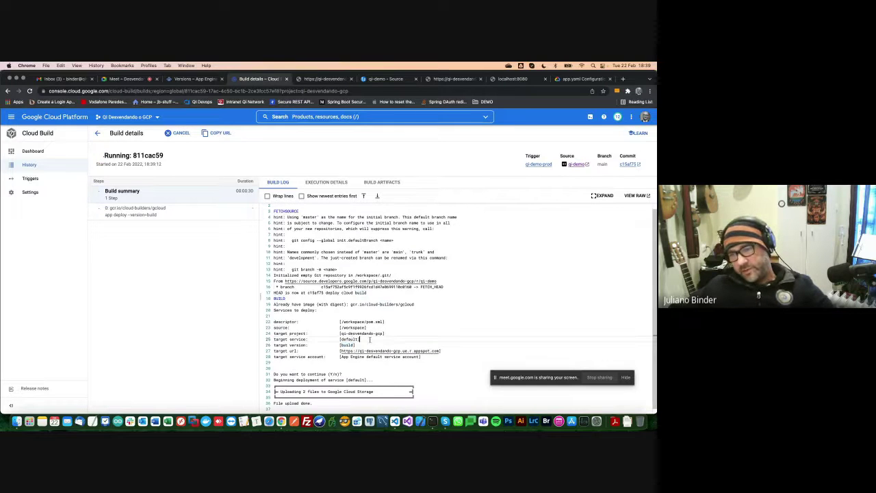
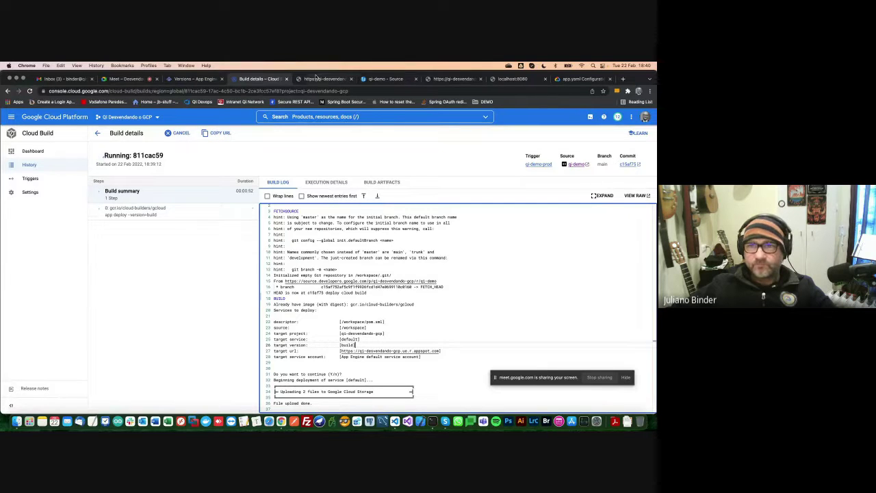
Open the Cloud Build triggers list in place of the App Engine versions page
{"action": "left_click", "coordinate": [193, 79]}
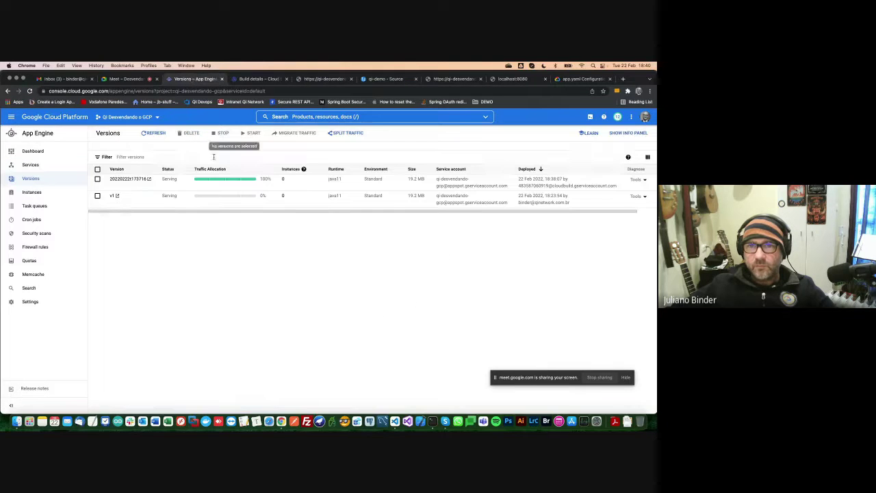
{"action": "left_click", "coordinate": [11, 116]}
{"action": "left_click", "coordinate": [34, 217]}
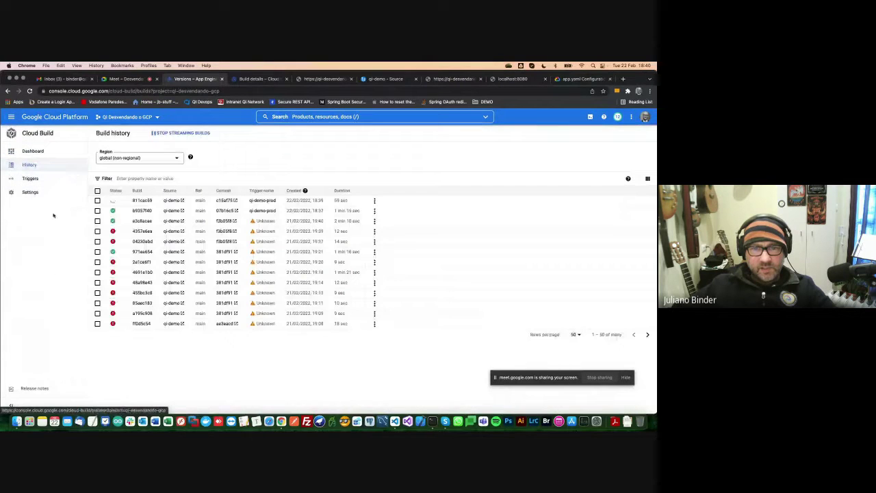
{"action": "left_click", "coordinate": [28, 178]}
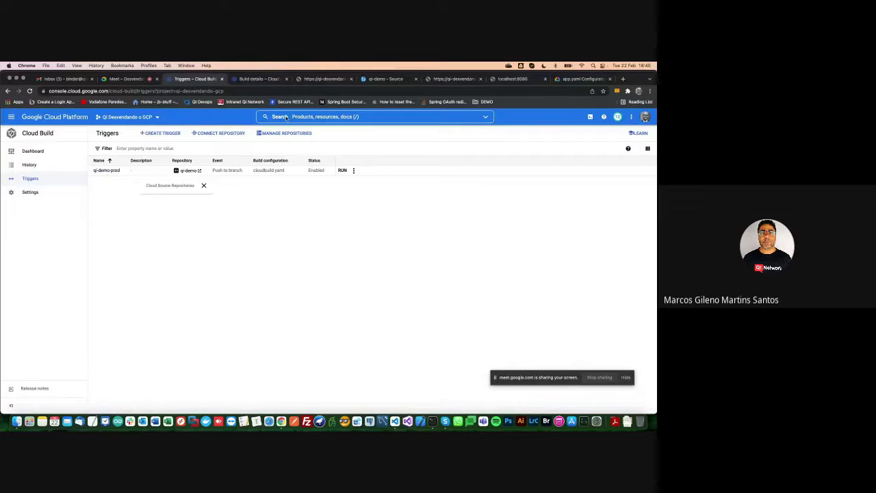
Enlarge the browser page zoom to 150% for the triggers list
{"action": "left_click", "coordinate": [650, 91]}
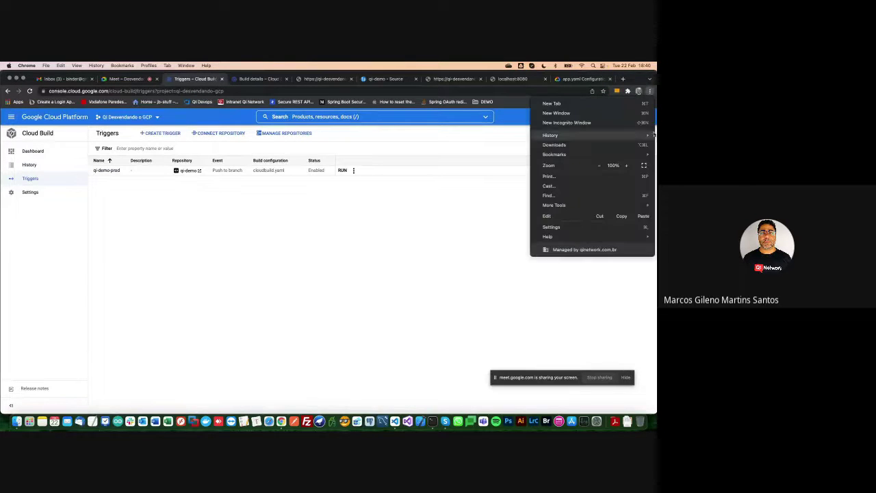
{"action": "left_click", "coordinate": [627, 166]}
{"action": "left_click", "coordinate": [627, 165]}
{"action": "left_click", "coordinate": [627, 166]}
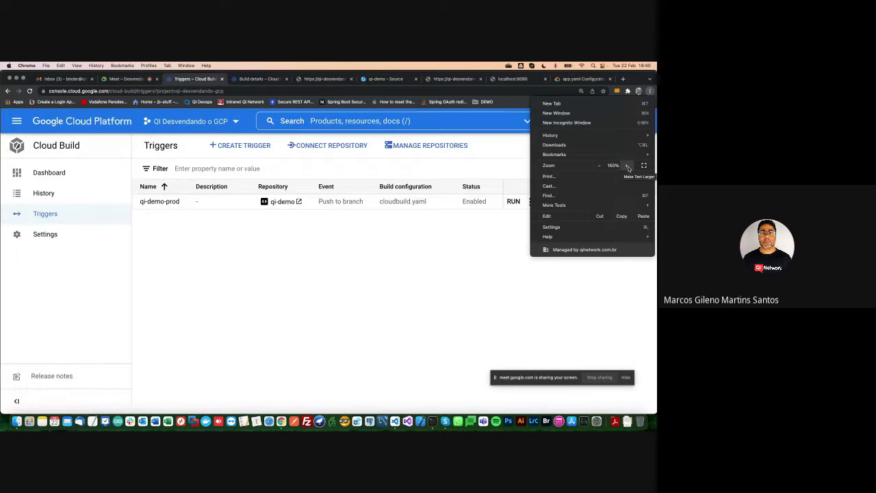
{"action": "left_click", "coordinate": [371, 259]}
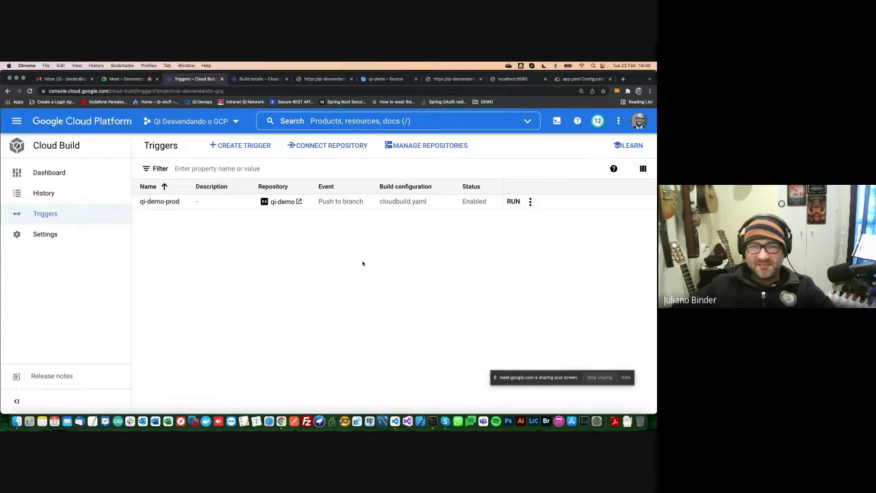
Open the qi-demo-prod trigger for editing and add an empty substitution variable
{"action": "left_click", "coordinate": [163, 201]}
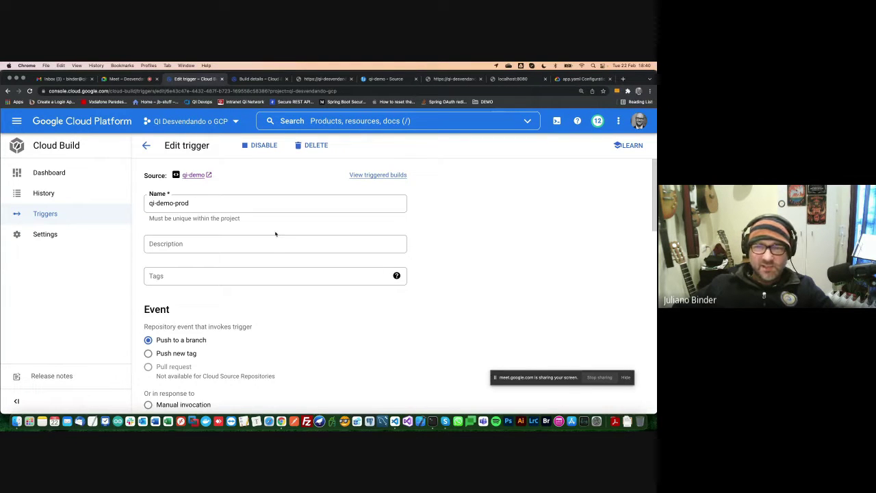
{"action": "scroll", "coordinate": [275, 235], "scroll_direction": "down", "scroll_amount": 10}
{"action": "scroll", "coordinate": [275, 234], "scroll_direction": "down", "scroll_amount": 5}
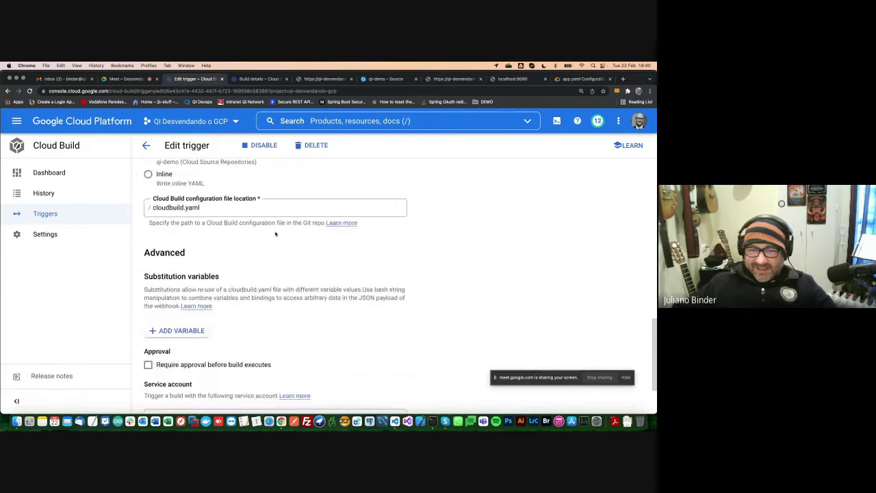
{"action": "scroll", "coordinate": [275, 234], "scroll_direction": "down", "scroll_amount": 3}
{"action": "scroll", "coordinate": [402, 250], "scroll_direction": "up", "scroll_amount": 3}
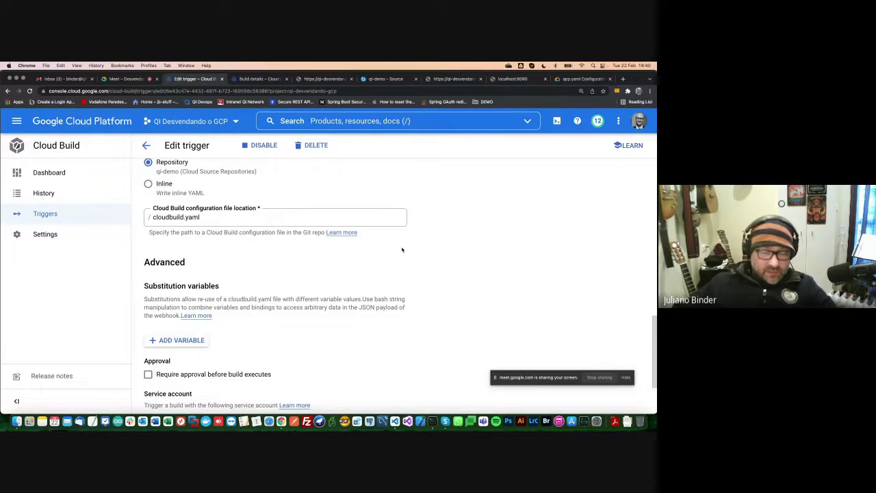
{"action": "scroll", "coordinate": [402, 250], "scroll_direction": "down", "scroll_amount": 2}
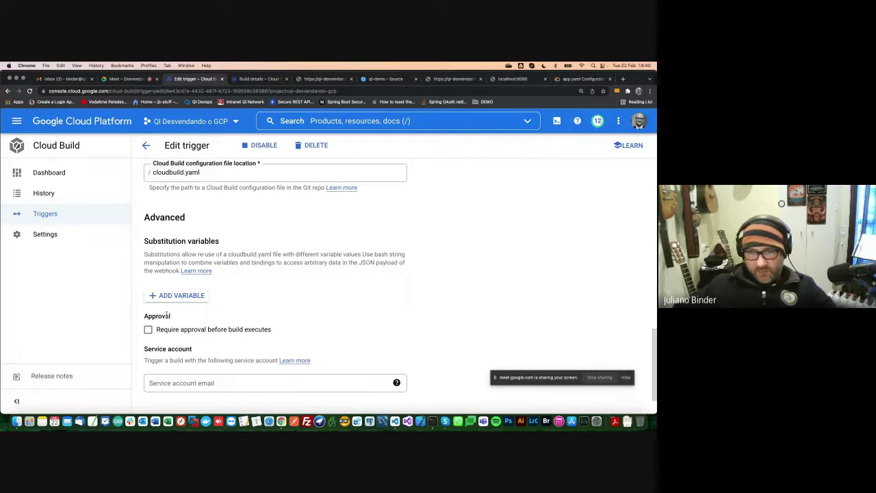
{"action": "left_click", "coordinate": [177, 295]}
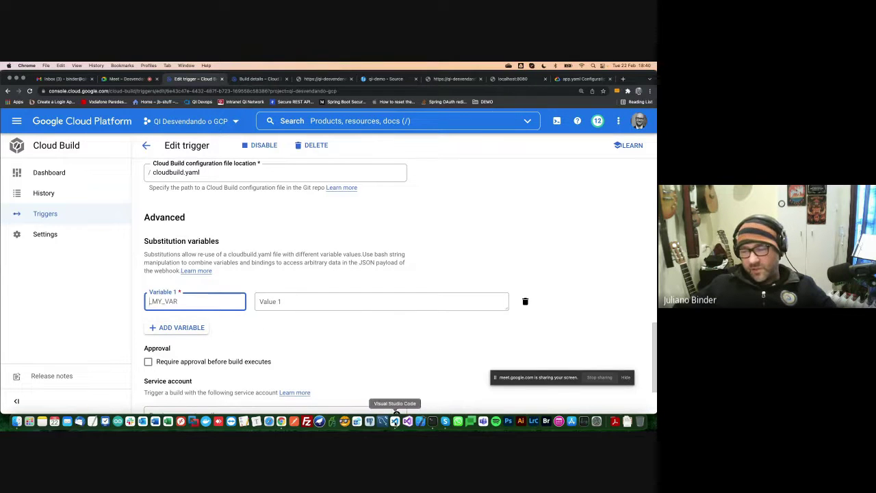
Switch to Visual Studio Code, open build_variables.txt and copy the whole _VERSION line
{"action": "key", "text": "super+Tab"}
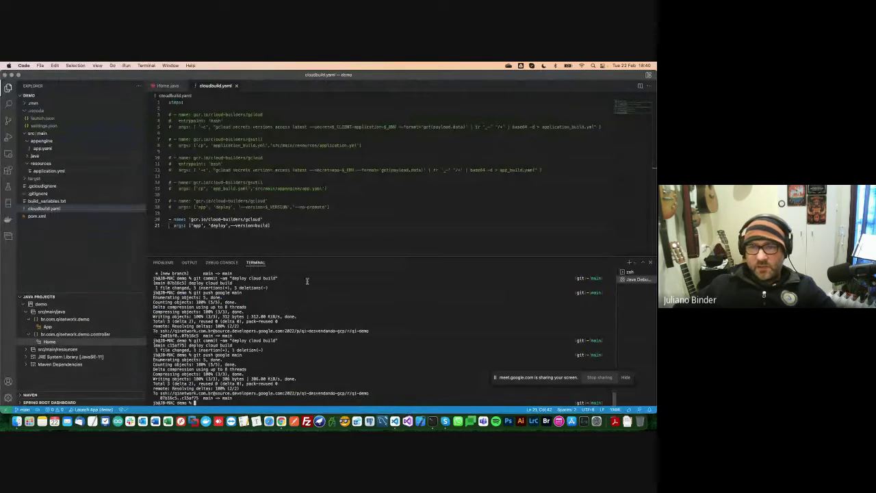
{"action": "left_click", "coordinate": [51, 201]}
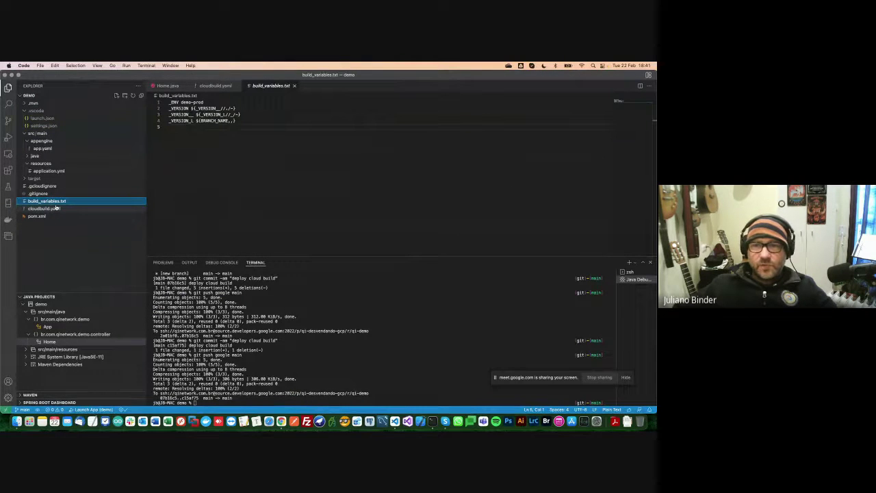
{"action": "left_click", "coordinate": [244, 126]}
{"action": "left_click", "coordinate": [272, 119]}
{"action": "key", "text": "super+Right"}
{"action": "key", "text": "shift+super+Left"}
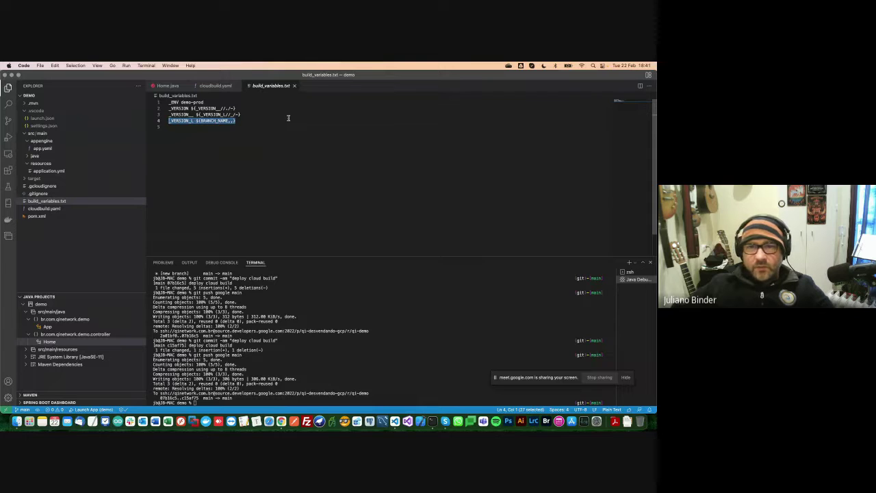
{"action": "left_click", "coordinate": [317, 116]}
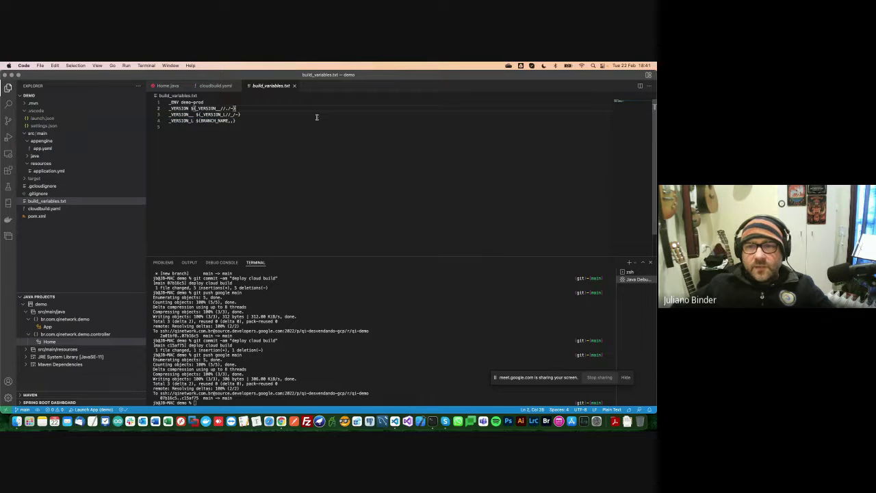
{"action": "key", "text": "Up"}
{"action": "key", "text": "shift+Home"}
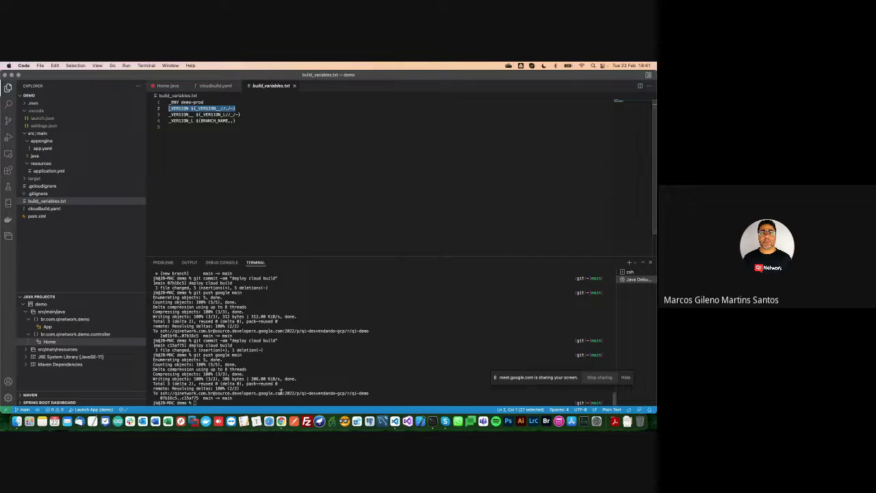
Switch to Chrome, paste the copied line as the substitution variable's name and trim it to _VERSION
{"action": "left_click", "coordinate": [281, 421]}
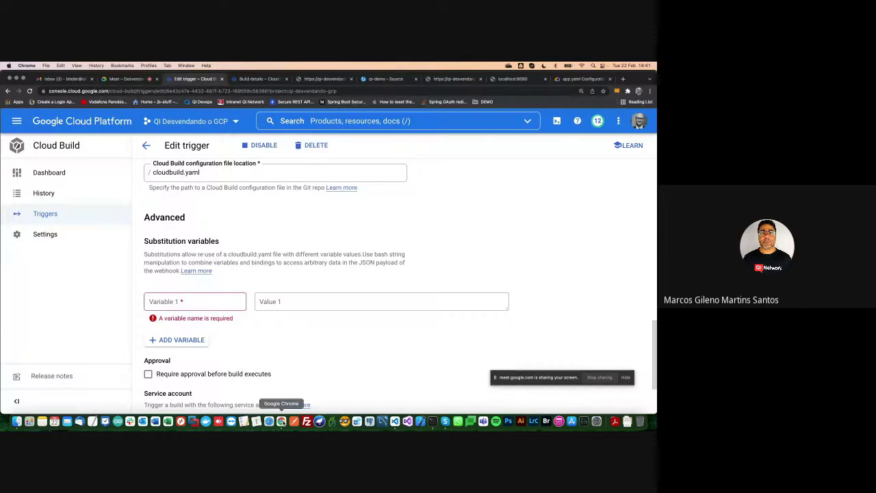
{"action": "left_click", "coordinate": [195, 301]}
{"action": "type", "text": "_VERSION ${_VERSION__//./-}"}
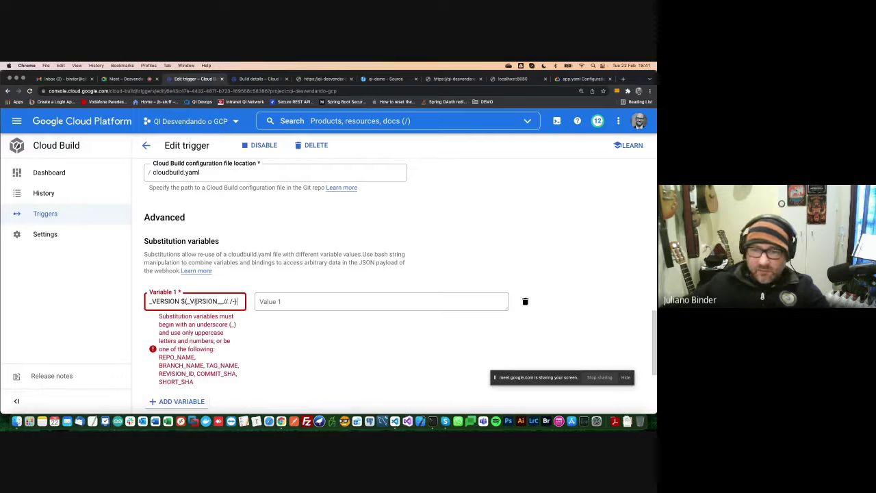
{"action": "key", "text": "BackSpace"}
{"action": "key", "text": "BackSpace"}
{"action": "key", "text": "BackSpace"}
{"action": "key", "text": "BackSpace"}
{"action": "key", "text": "BackSpace"}
{"action": "key", "text": "BackSpace"}
{"action": "key", "text": "BackSpace"}
{"action": "key", "text": "BackSpace"}
{"action": "key", "text": "BackSpace"}
{"action": "key", "text": "BackSpace"}
{"action": "key", "text": "BackSpace"}
{"action": "key", "text": "BackSpace"}
{"action": "key", "text": "BackSpace"}
{"action": "key", "text": "BackSpace"}
{"action": "key", "text": "BackSpace"}
{"action": "key", "text": "BackSpace"}
{"action": "key", "text": "BackSpace"}
{"action": "key", "text": "BackSpace"}
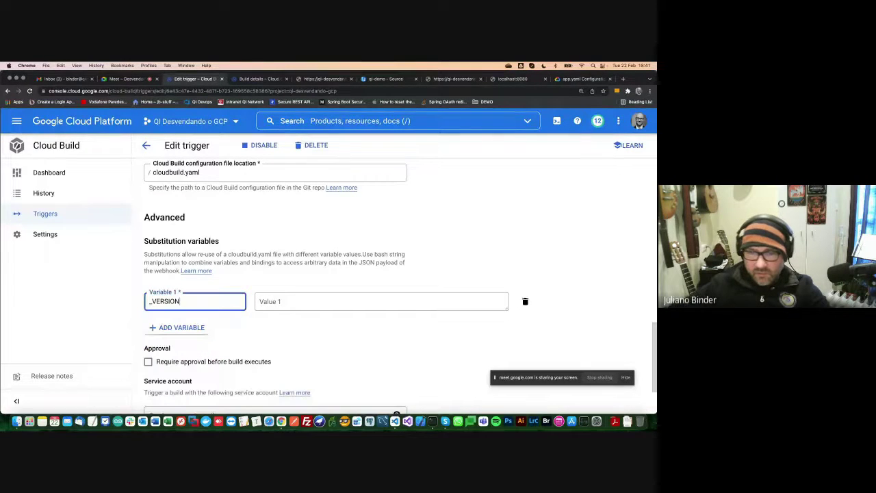
{"action": "key", "text": "Tab"}
Switch to Visual Studio Code, enlarge the interface two zoom levels and narrow the file explorer
{"action": "left_click", "coordinate": [395, 421]}
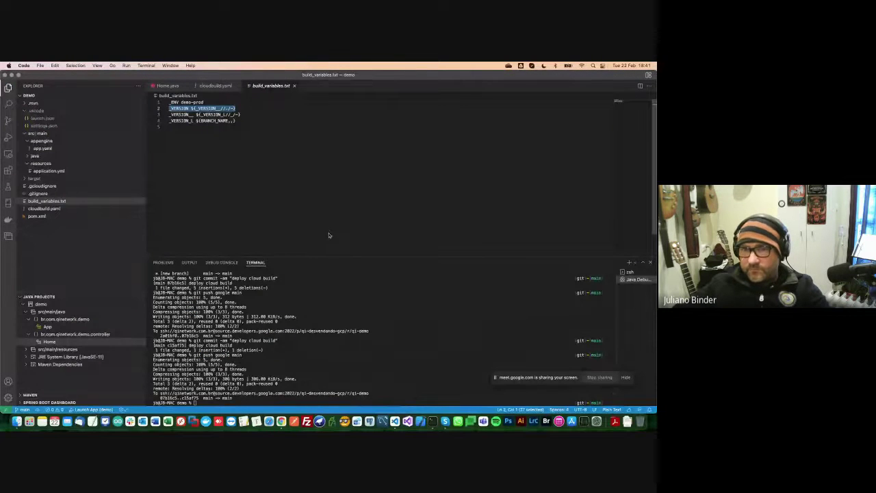
{"action": "key", "text": "super+equal"}
{"action": "key", "text": "super+equal"}
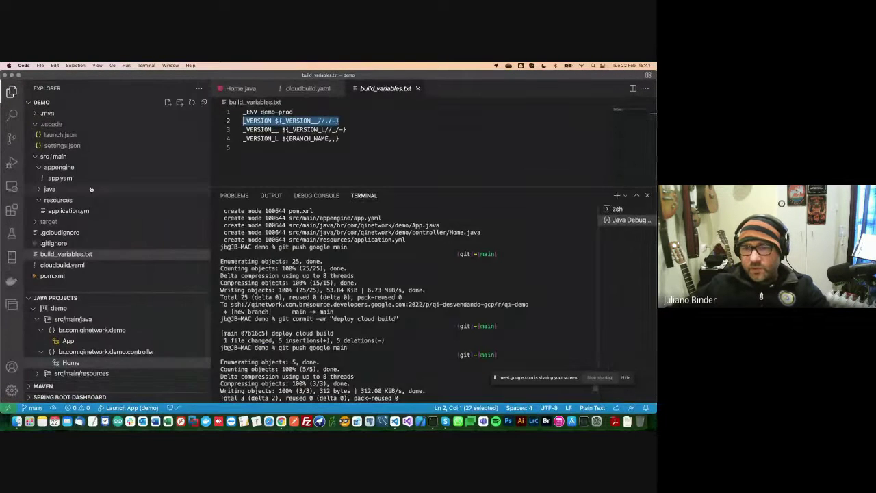
{"action": "left_click_drag", "start_coordinate": [209, 233], "coordinate": [141, 233]}
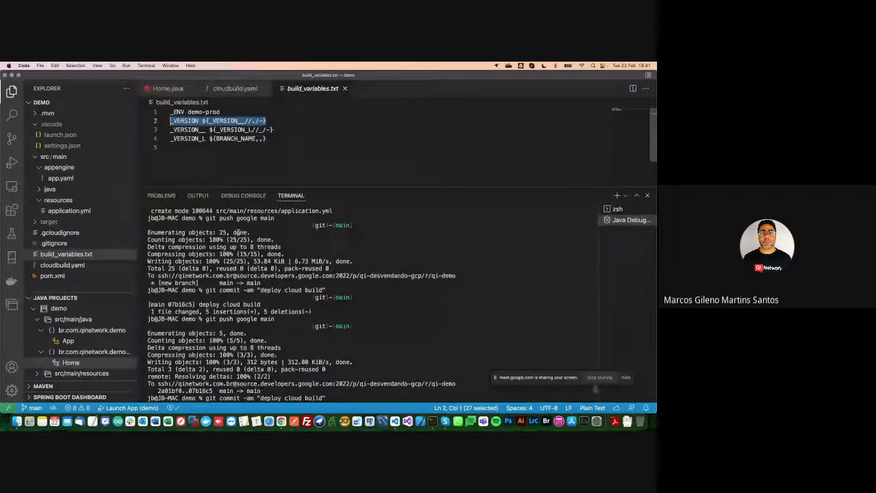
Copy ${BRANCH_NAME,,} from the _VERSION_L line of build_variables.txt, switch to Chrome and paste it as the _VERSION variable's value
{"action": "left_click", "coordinate": [301, 139]}
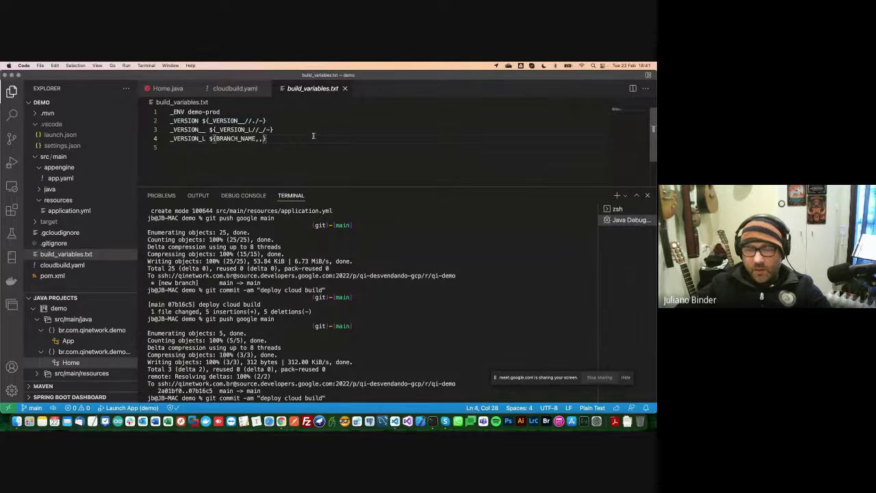
{"action": "key", "text": "shift+Left"}
{"action": "key", "text": "shift+Left"}
{"action": "key", "text": "shift+Left"}
{"action": "key", "text": "shift+Left"}
{"action": "key", "text": "shift+Left"}
{"action": "key", "text": "shift+Left"}
{"action": "key", "text": "shift+Left"}
{"action": "key", "text": "shift+Left"}
{"action": "key", "text": "shift+Left"}
{"action": "key", "text": "shift+Left"}
{"action": "key", "text": "shift+Left"}
{"action": "key", "text": "shift+Left"}
{"action": "key", "text": "shift+Left"}
{"action": "key", "text": "shift+Left"}
{"action": "key", "text": "shift+Left"}
{"action": "key", "text": "shift+Left"}
{"action": "key", "text": "super+c"}
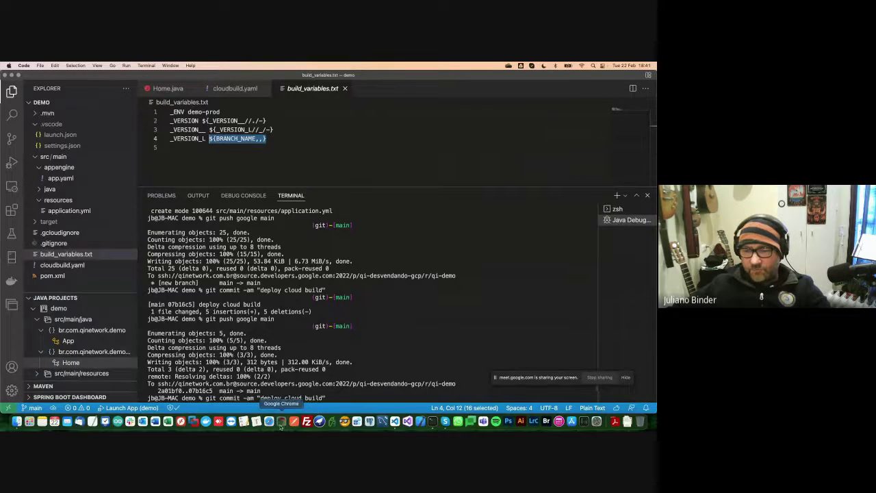
{"action": "key", "text": "super+Tab"}
{"action": "key", "text": "super+v"}
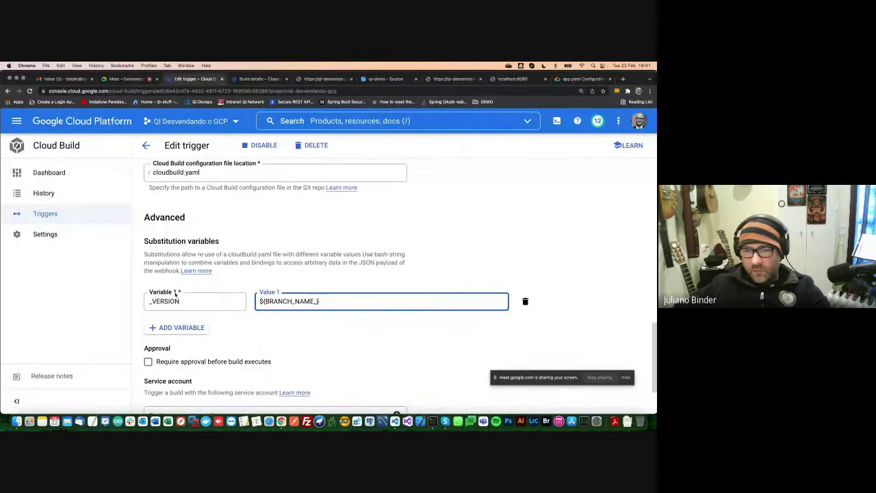
{"action": "scroll", "coordinate": [291, 303], "scroll_direction": "up", "scroll_amount": 3}
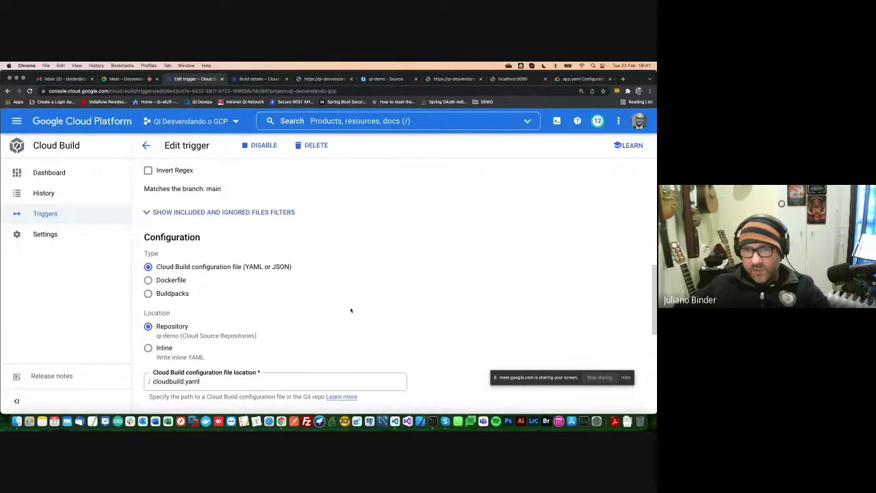
{"action": "scroll", "coordinate": [351, 310], "scroll_direction": "down", "scroll_amount": 5}
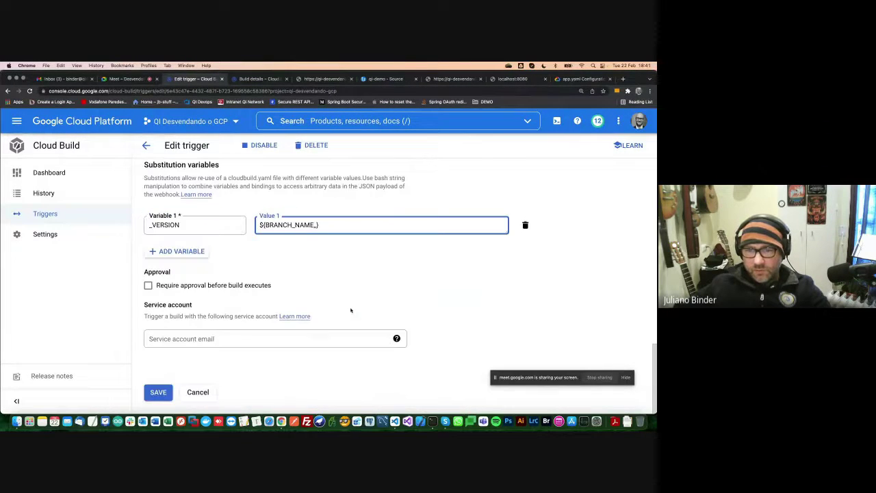
Save the trigger, switch to Visual Studio Code and show cloudbuild.yaml in a taller editor area
{"action": "left_click", "coordinate": [158, 392]}
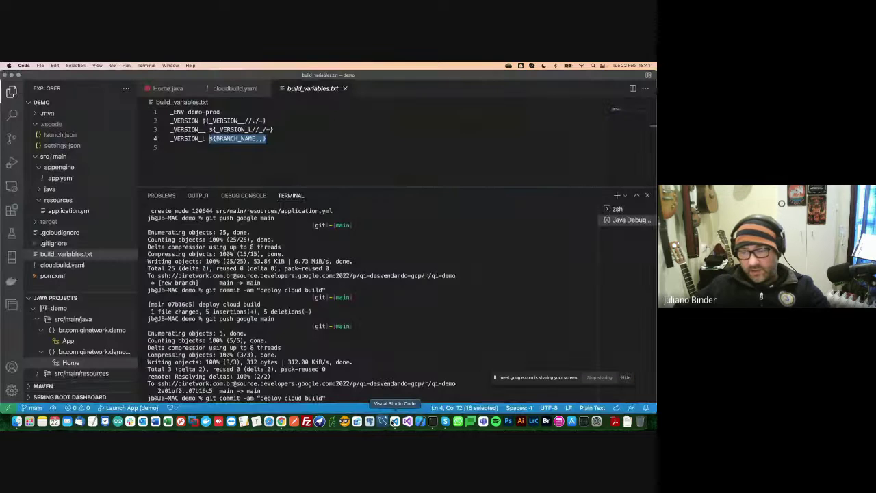
{"action": "left_click", "coordinate": [395, 420]}
{"action": "left_click", "coordinate": [236, 90]}
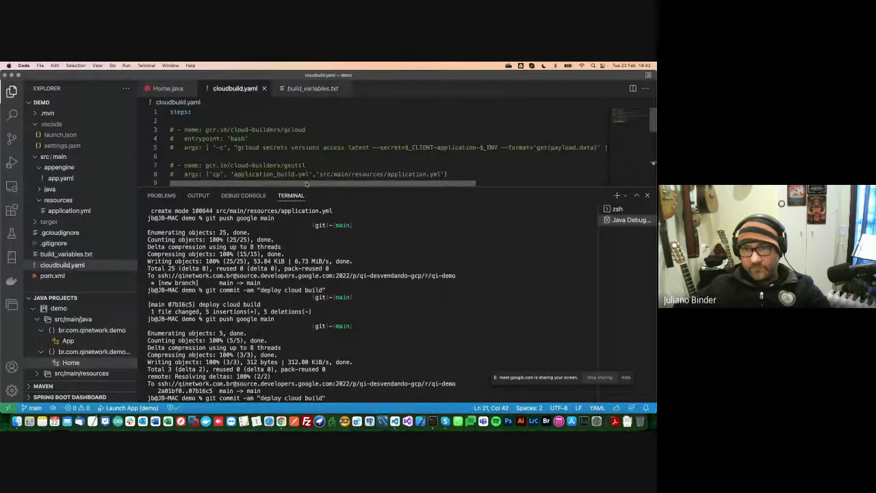
{"action": "left_click_drag", "start_coordinate": [317, 186], "coordinate": [366, 334]}
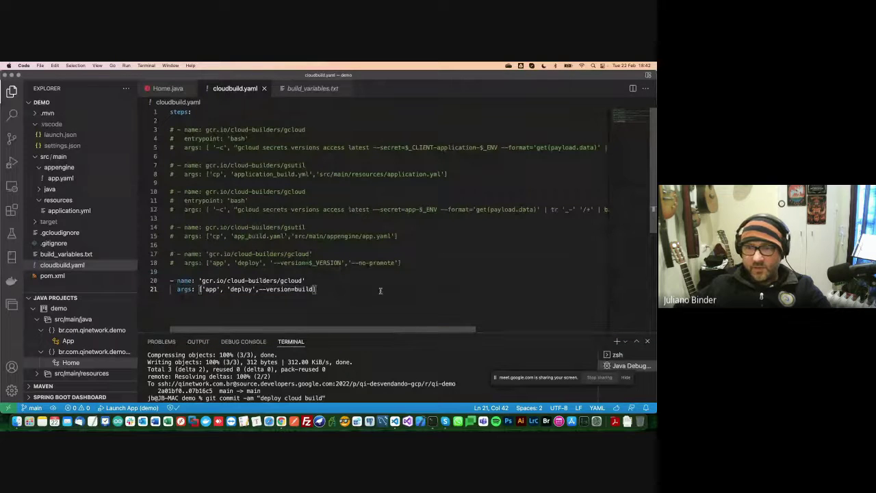
Copy $_VERSION from the commented-out deploy arguments on line 18 of cloudbuild.yaml
{"action": "left_click", "coordinate": [312, 264]}
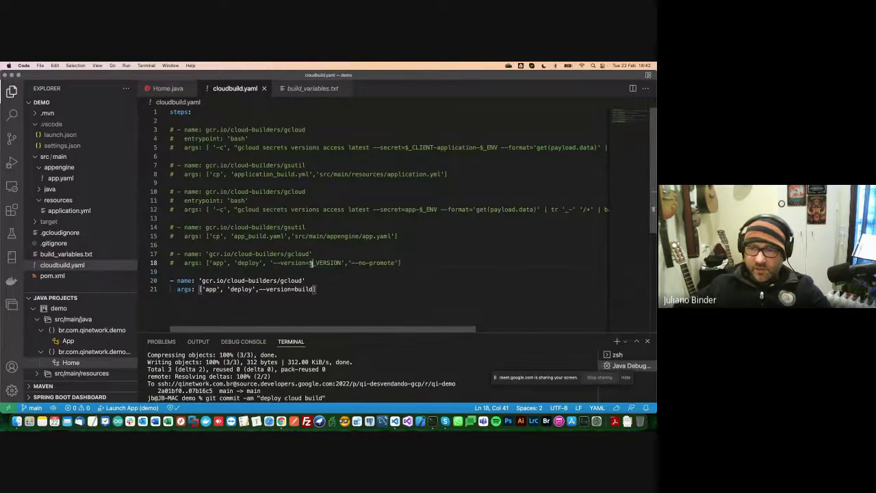
{"action": "key", "text": "Left"}
{"action": "key", "text": "shift+Right"}
{"action": "key", "text": "shift+Right"}
{"action": "key", "text": "shift+Right"}
{"action": "key", "text": "shift+Right"}
{"action": "key", "text": "shift+Right"}
{"action": "key", "text": "shift+Right"}
{"action": "key", "text": "shift+Right"}
{"action": "key", "text": "shift+Right"}
{"action": "key", "text": "shift+Right"}
{"action": "key", "text": "super+c"}
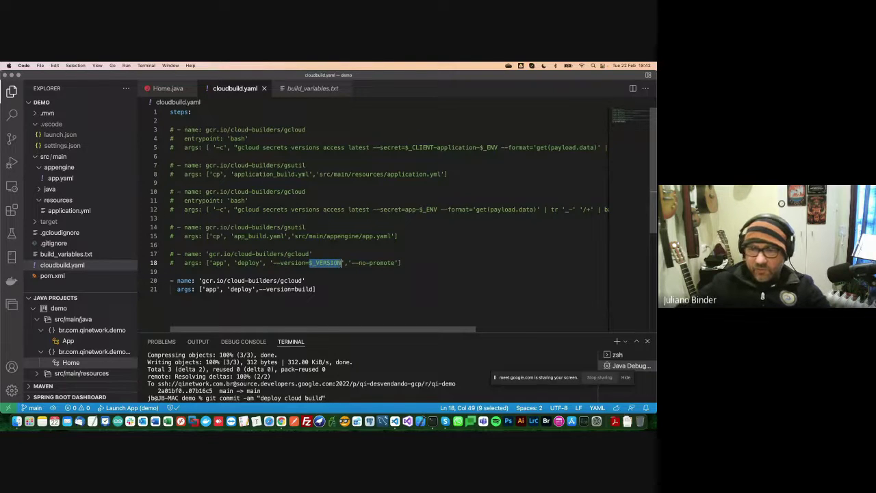
Replace build with $_VERSION in the --version argument on line 21 and save cloudbuild.yaml
{"action": "key", "text": "Down"}
{"action": "key", "text": "Down"}
{"action": "key", "text": "Down"}
{"action": "key", "text": "Left"}
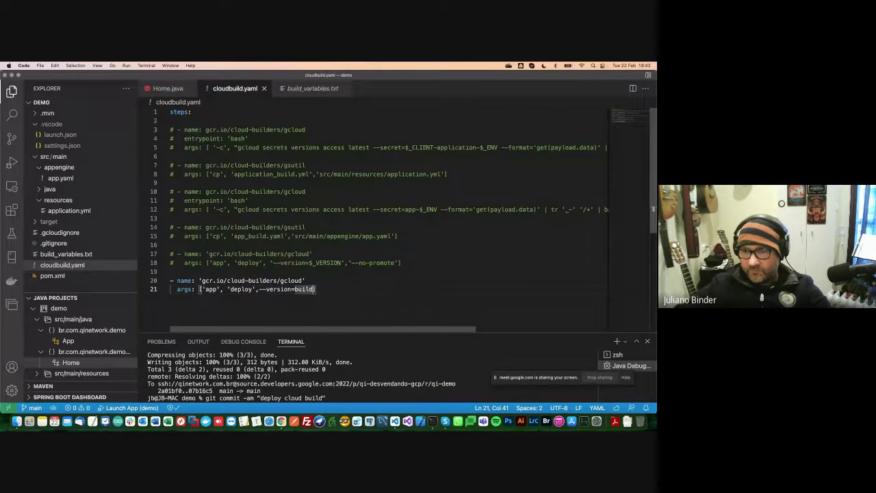
{"action": "key", "text": "alt+shift+Left"}
{"action": "key", "text": "super+v"}
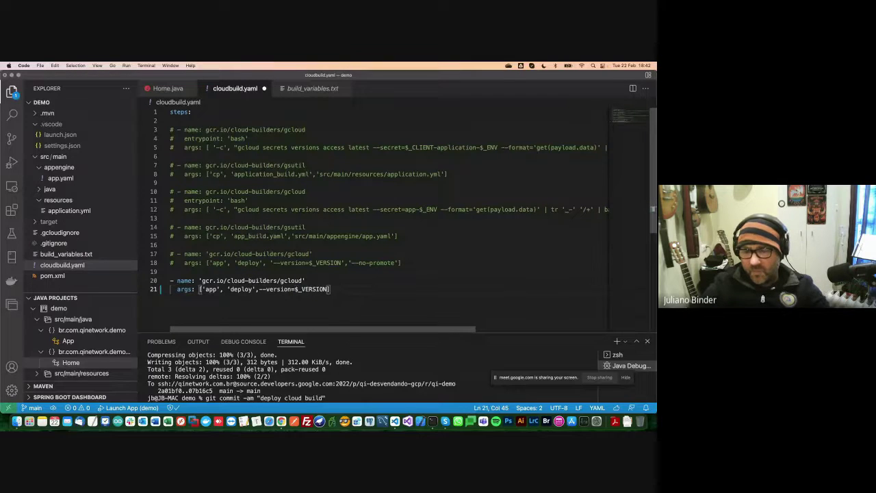
{"action": "key", "text": "super+s"}
Enlarge the terminal, run the pending commit "deploy cloud build" and push main to the google remote
{"action": "left_click_drag", "start_coordinate": [376, 332], "coordinate": [375, 293]}
{"action": "key", "text": "Return"}
{"action": "key", "text": "Up"}
{"action": "key", "text": "Up"}
{"action": "key", "text": "Return"}
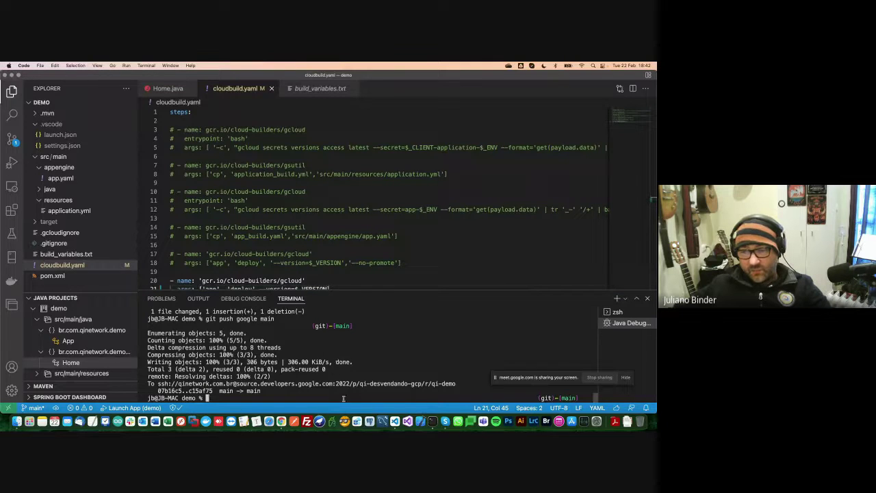
Commit the modified cloudbuild.yaml with the message "deploy cloud build" and run git push google main again
{"action": "key", "text": "Up"}
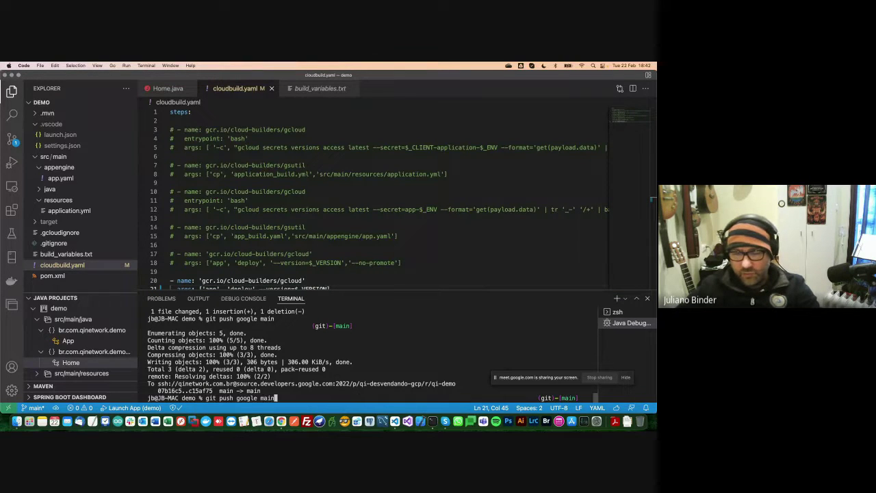
{"action": "key", "text": "Up"}
{"action": "key", "text": "Return"}
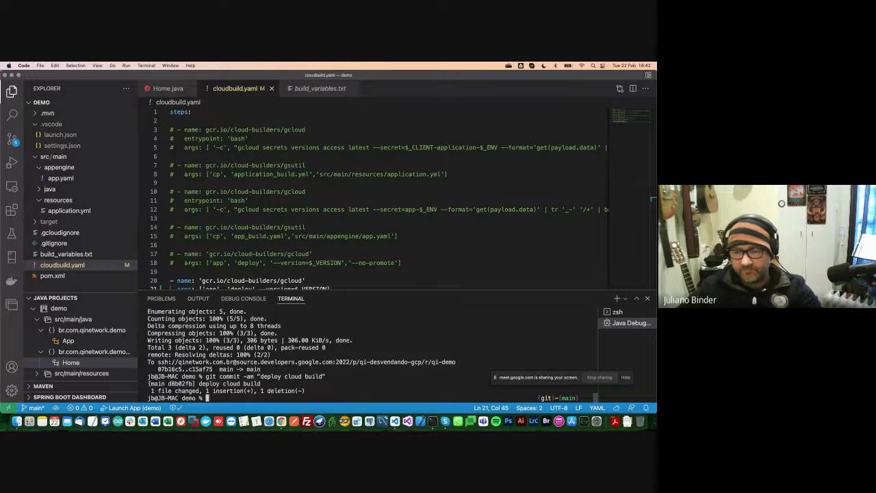
{"action": "key", "text": "Up"}
{"action": "key", "text": "Up"}
{"action": "key", "text": "Return"}
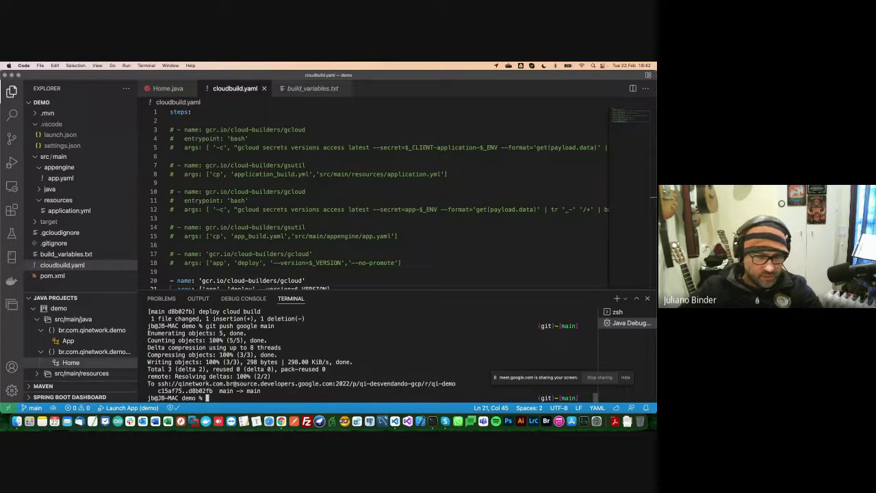
{"action": "scroll", "coordinate": [359, 385], "scroll_direction": "up", "scroll_amount": 1}
{"action": "scroll", "coordinate": [350, 373], "scroll_direction": "down", "scroll_amount": 1}
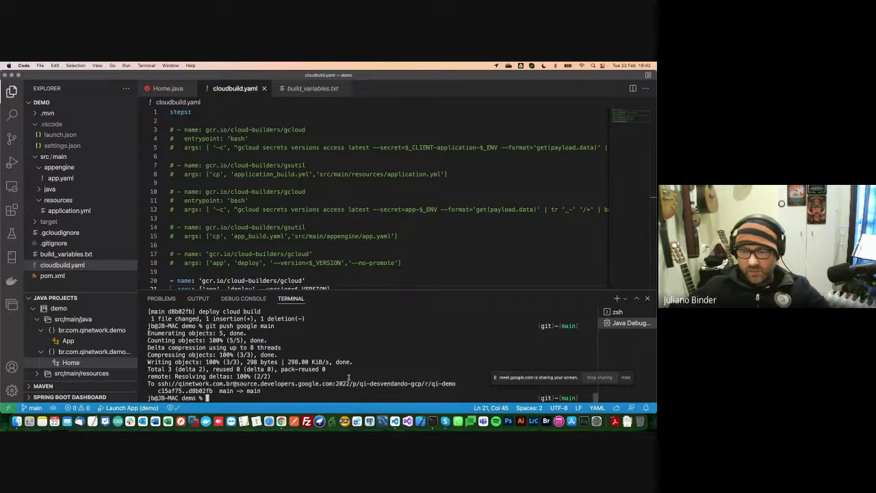
Switch to Chrome, go to the Cloud Build history and open the running build's details
{"action": "left_click", "coordinate": [281, 422]}
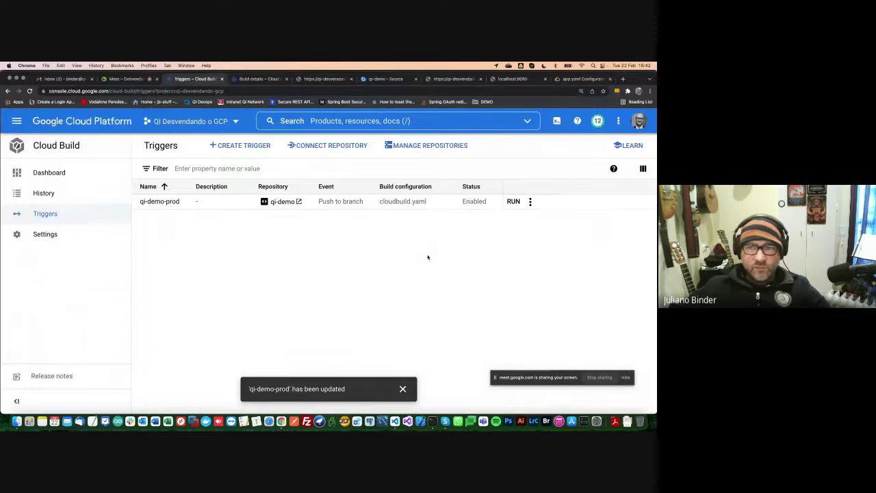
{"action": "left_click", "coordinate": [16, 122]}
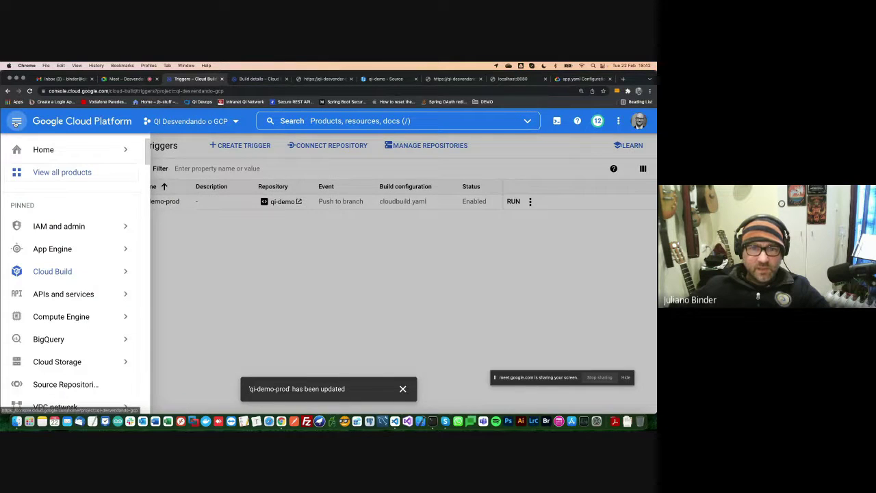
{"action": "left_click", "coordinate": [49, 271]}
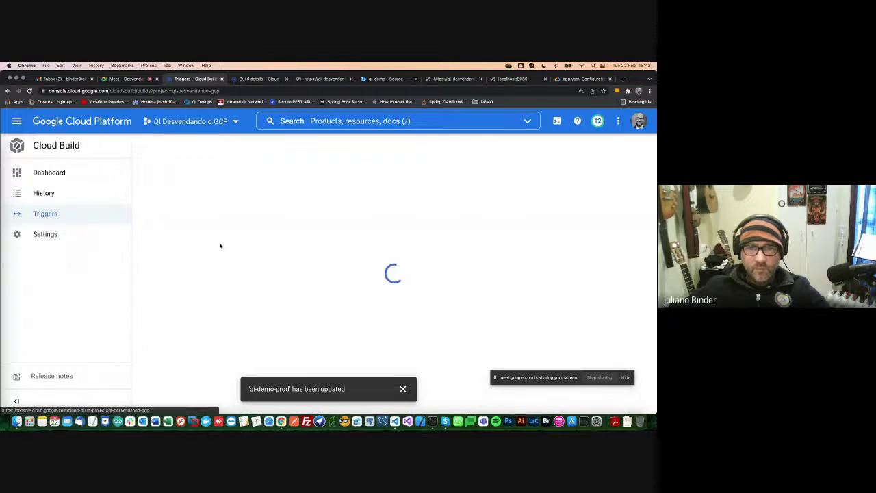
{"action": "left_click", "coordinate": [214, 248]}
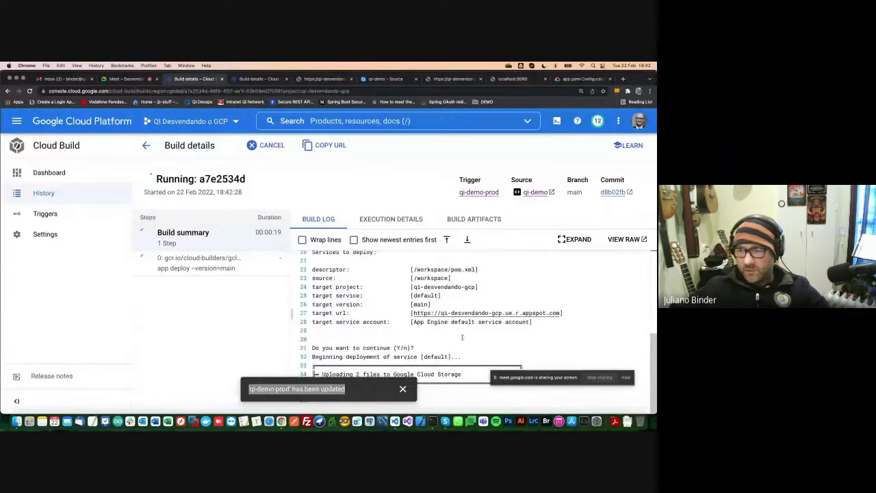
Highlight the target version line and its value in the build log
{"action": "left_click_drag", "start_coordinate": [431, 304], "coordinate": [313, 305]}
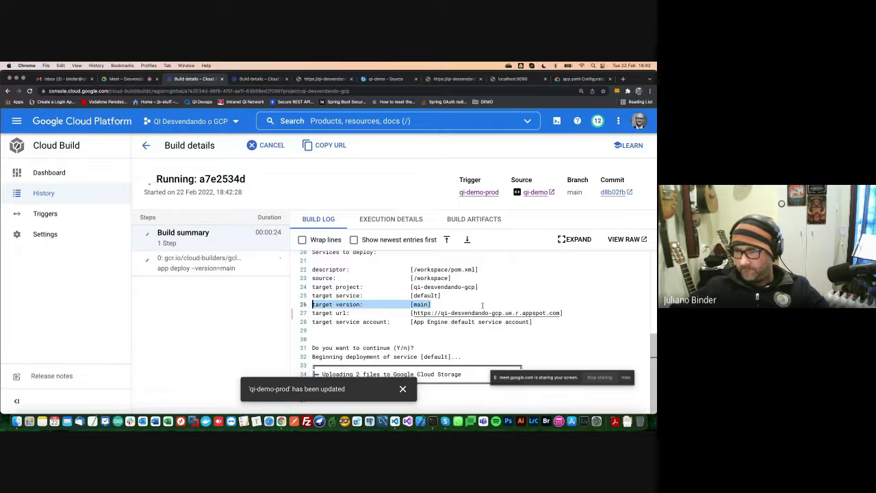
{"action": "left_click", "coordinate": [468, 304]}
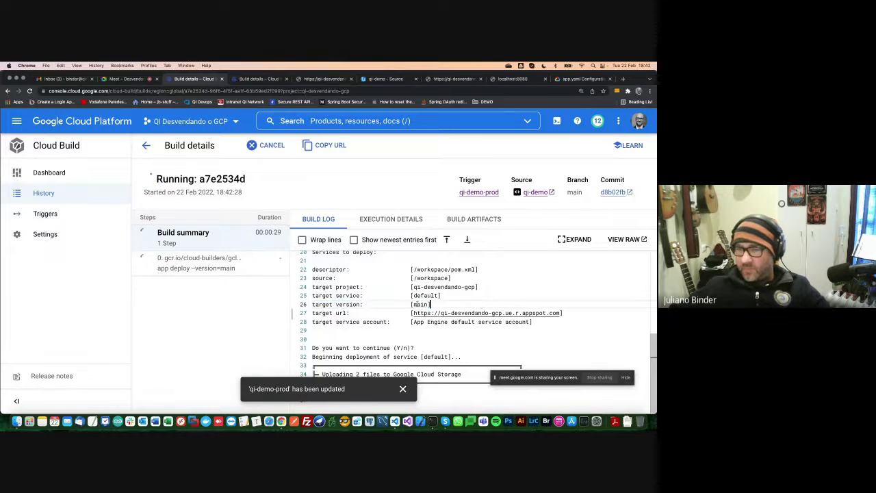
{"action": "left_click_drag", "start_coordinate": [431, 304], "coordinate": [396, 304]}
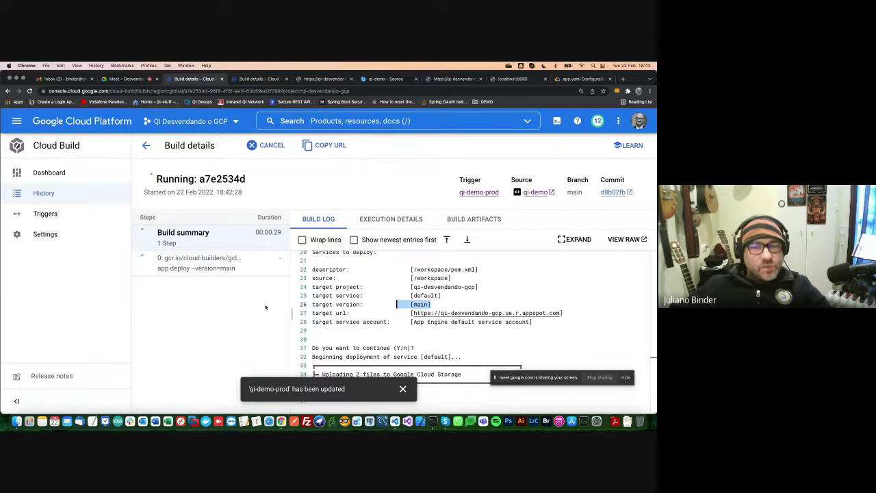
Open the qi-demo-prod trigger for editing and show its substitution variables
{"action": "left_click", "coordinate": [43, 214]}
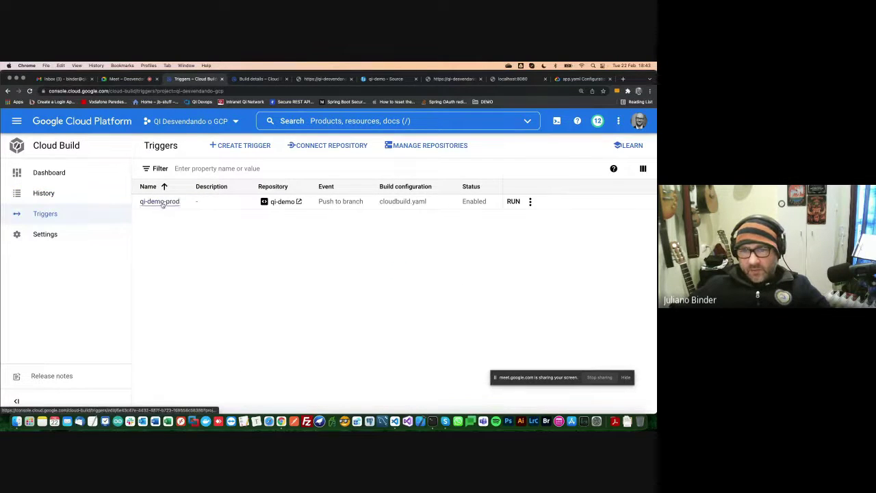
{"action": "left_click", "coordinate": [161, 202]}
{"action": "scroll", "coordinate": [242, 295], "scroll_direction": "down", "scroll_amount": 10}
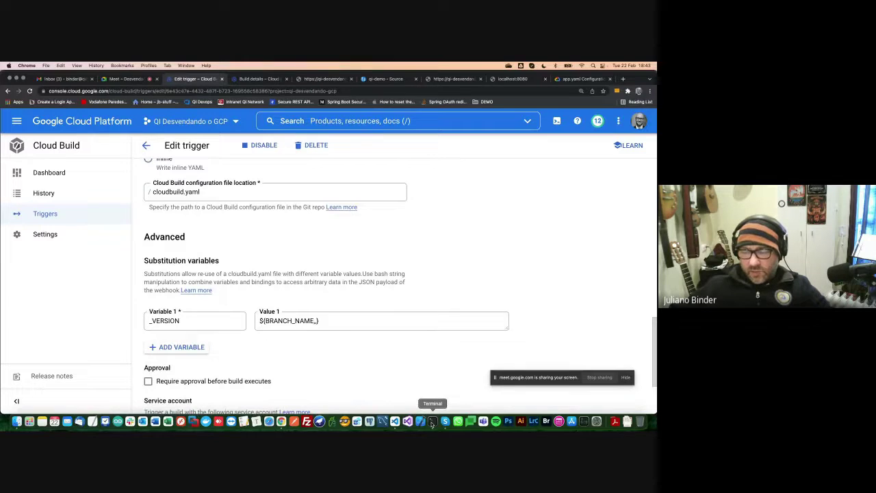
Switch to Visual Studio Code to check cloudbuild.yaml's deploy arguments, and return to Chrome to select the _VERSION variable's value
{"action": "left_click", "coordinate": [395, 421]}
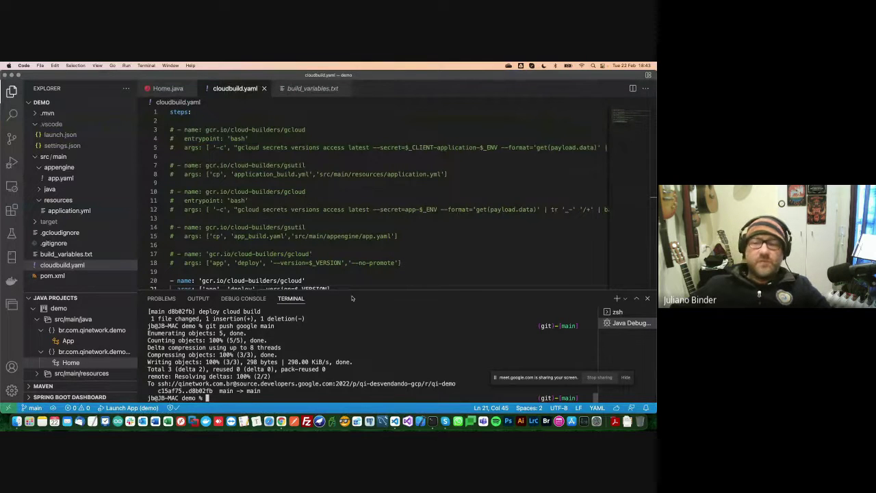
{"action": "left_click_drag", "start_coordinate": [377, 294], "coordinate": [382, 303]}
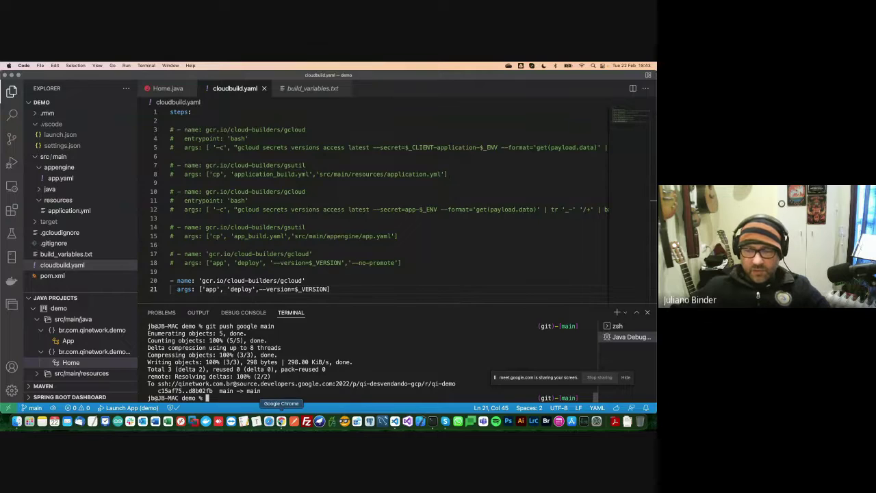
{"action": "left_click", "coordinate": [281, 420]}
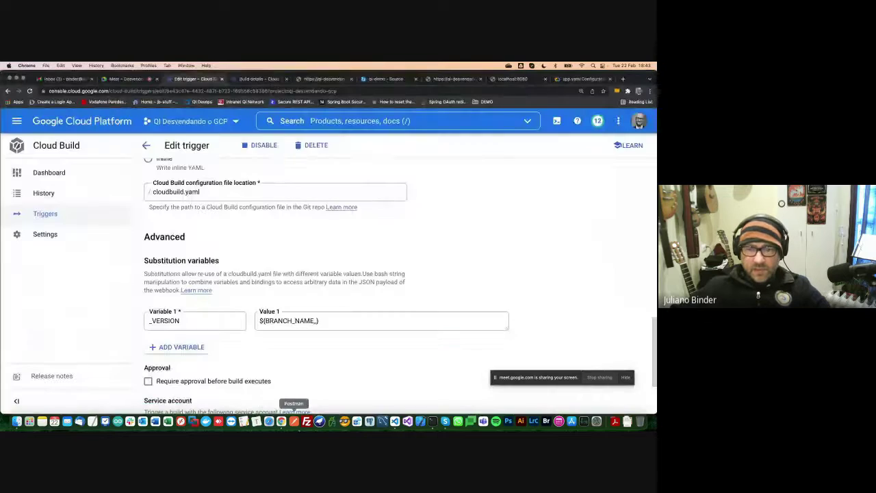
{"action": "triple_click", "coordinate": [329, 320]}
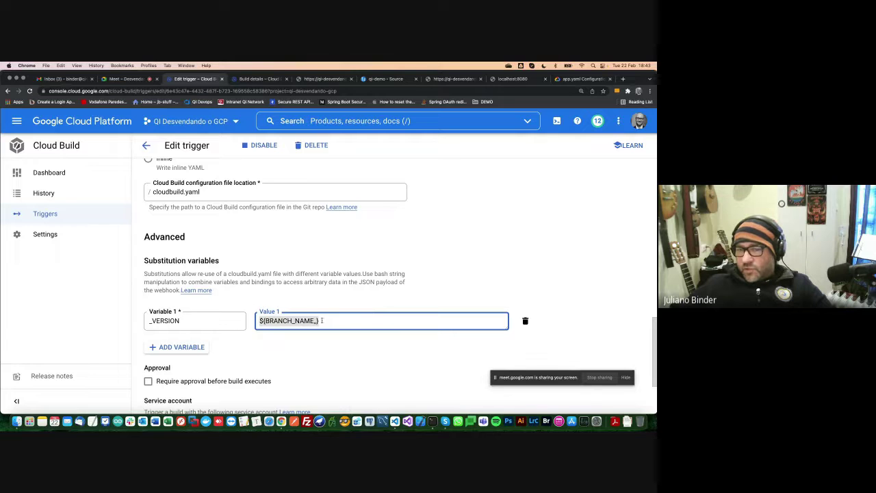
Switch to Visual Studio Code and examine the _VERSION_L, _VERSION__ and _VERSION lines of build_variables.txt, highlighting each one
{"action": "left_click", "coordinate": [395, 421]}
{"action": "left_click", "coordinate": [311, 88]}
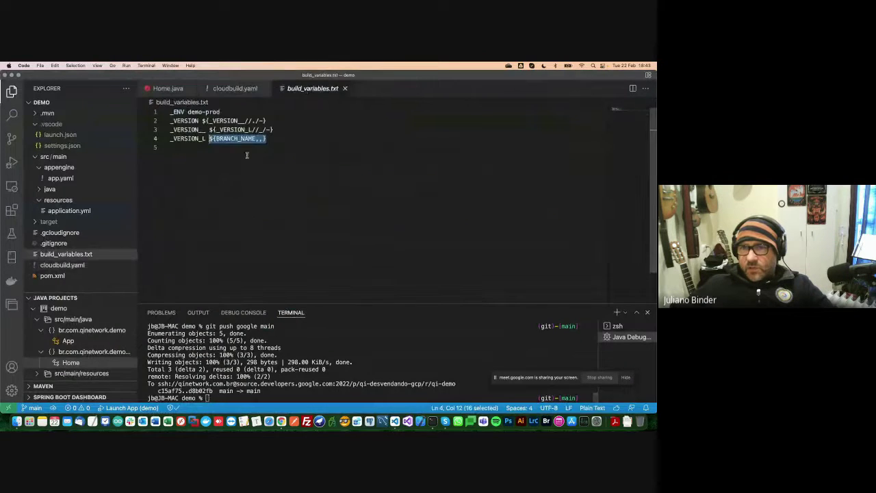
{"action": "left_click", "coordinate": [277, 140]}
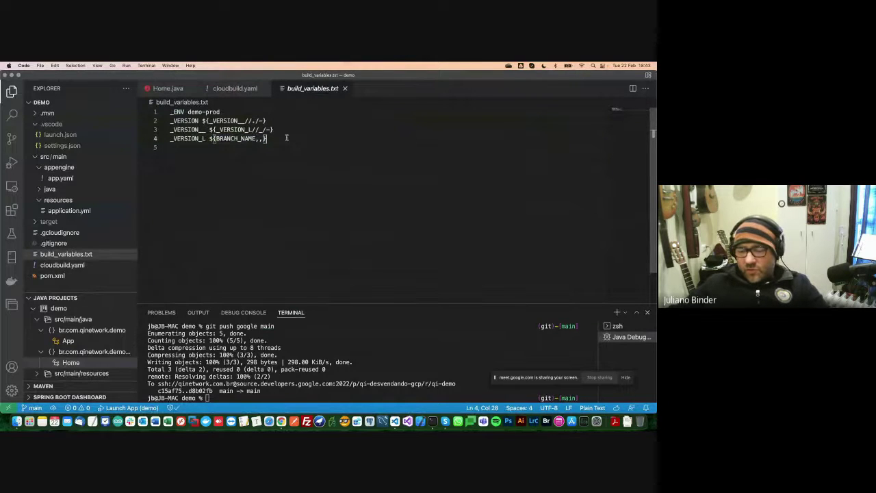
{"action": "key", "text": "shift+Home"}
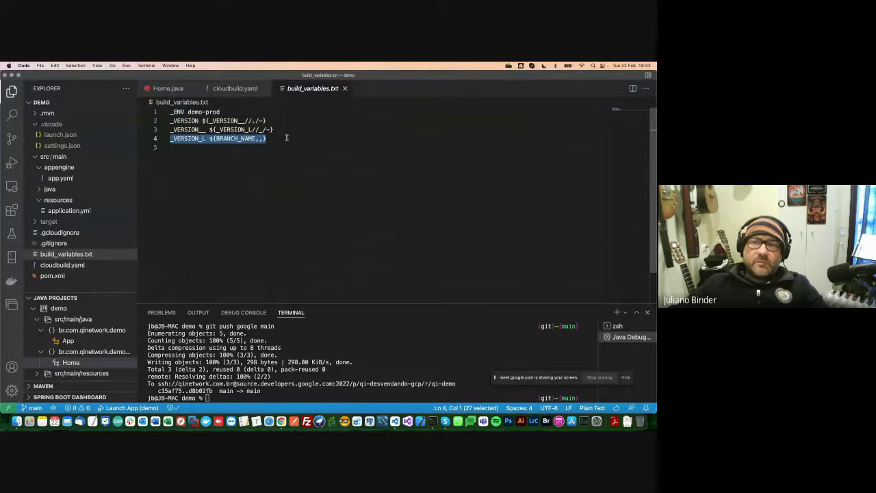
{"action": "key", "text": "Up"}
{"action": "key", "text": "Up"}
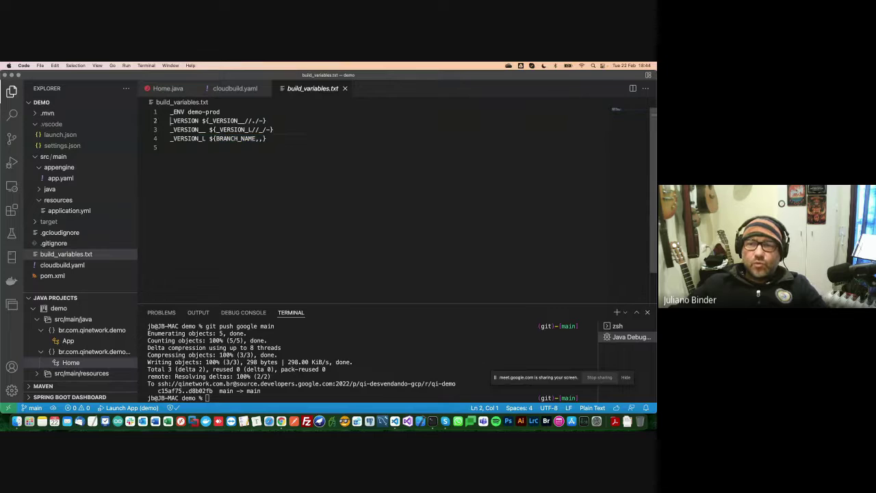
{"action": "key", "text": "shift+End"}
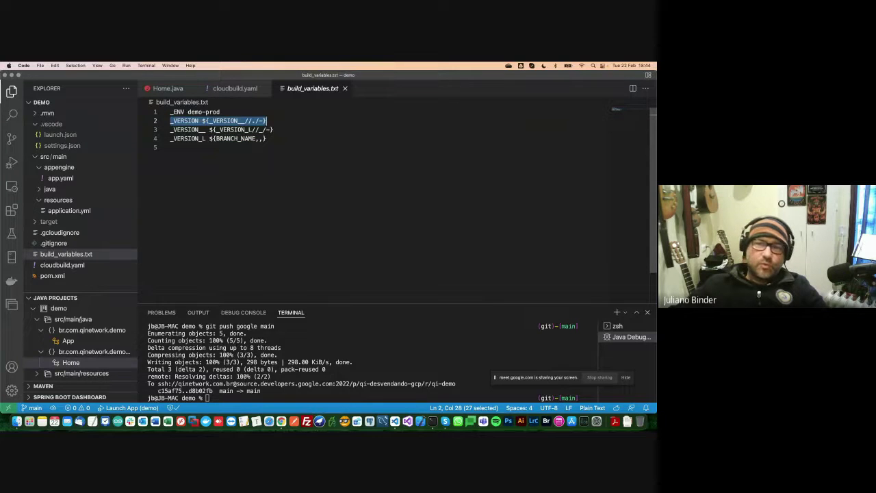
{"action": "key", "text": "Down"}
{"action": "key", "text": "Down"}
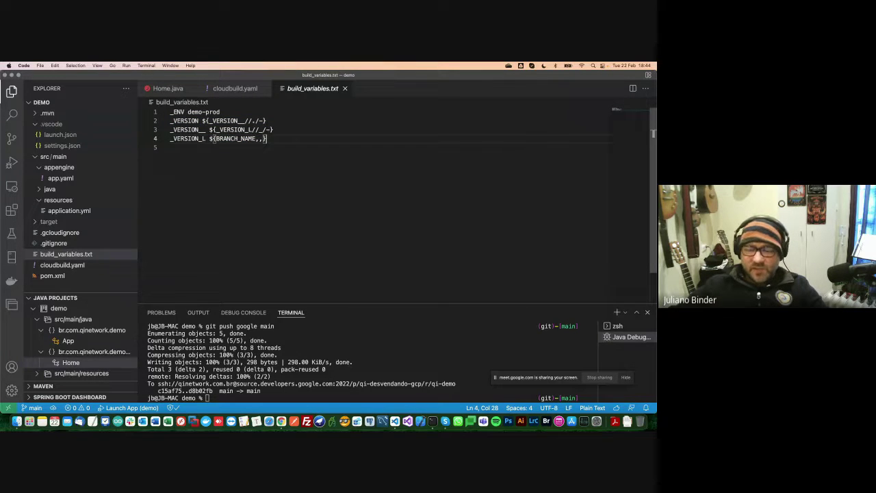
{"action": "key", "text": "shift+Home"}
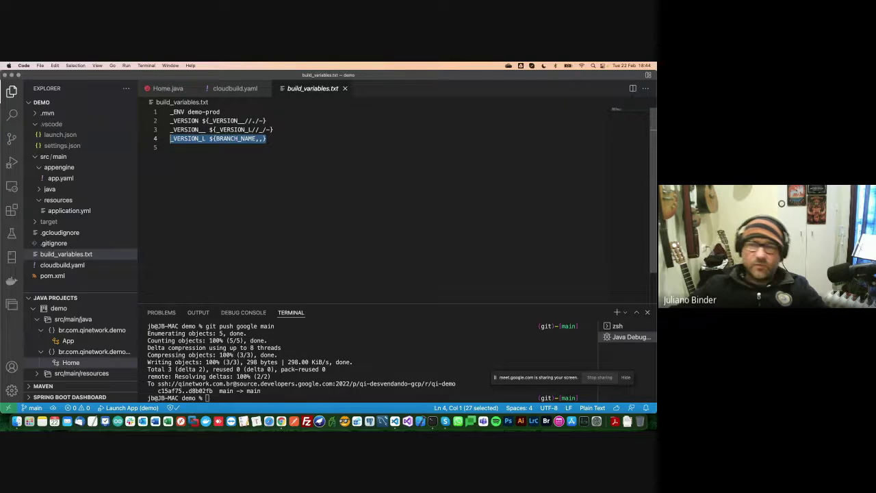
{"action": "key", "text": "Up"}
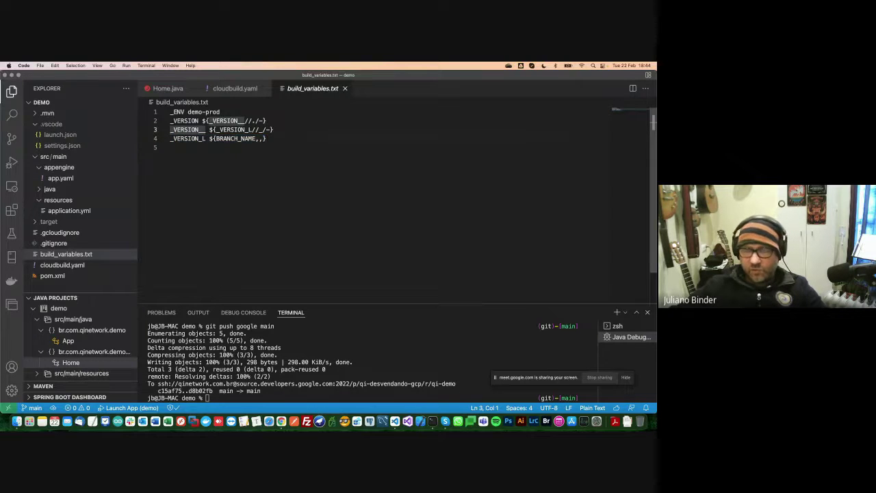
{"action": "key", "text": "shift+End"}
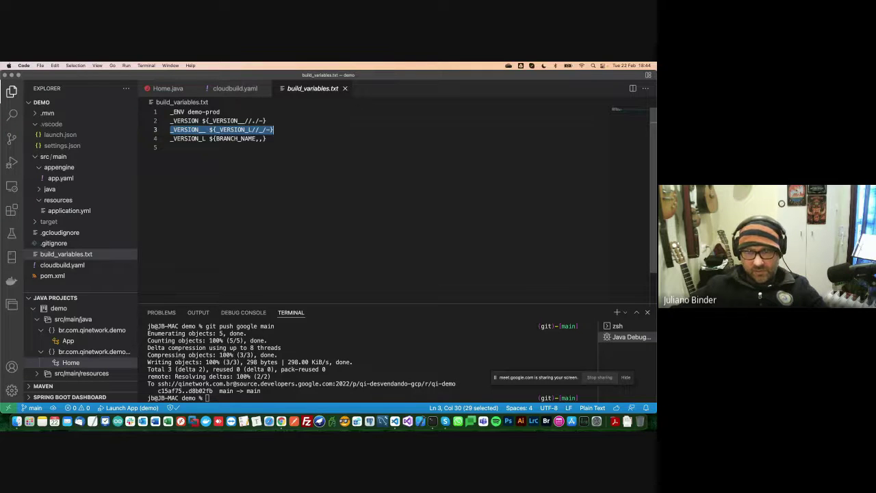
{"action": "key", "text": "Up"}
{"action": "key", "text": "Home"}
{"action": "key", "text": "shift+End"}
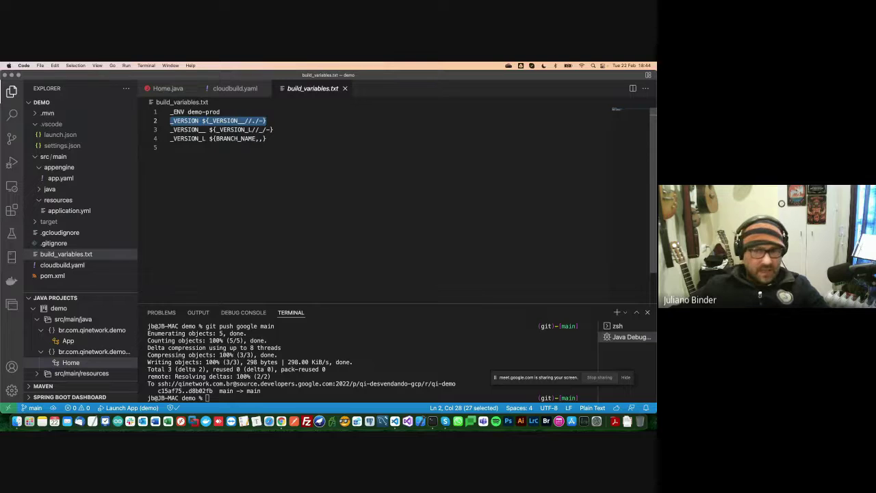
Switch to Chrome and open the list of App Engine versions for the project
{"action": "key", "text": "Down"}
{"action": "key", "text": "Down"}
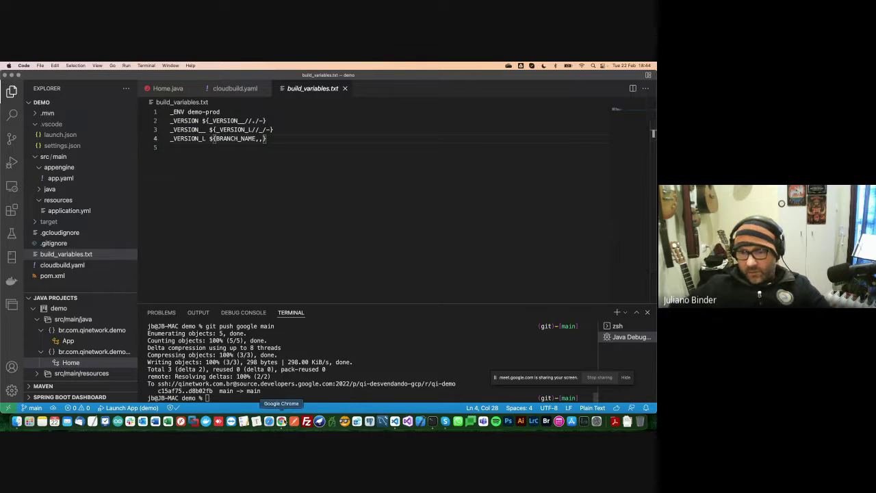
{"action": "left_click", "coordinate": [281, 421]}
{"action": "left_click", "coordinate": [260, 79]}
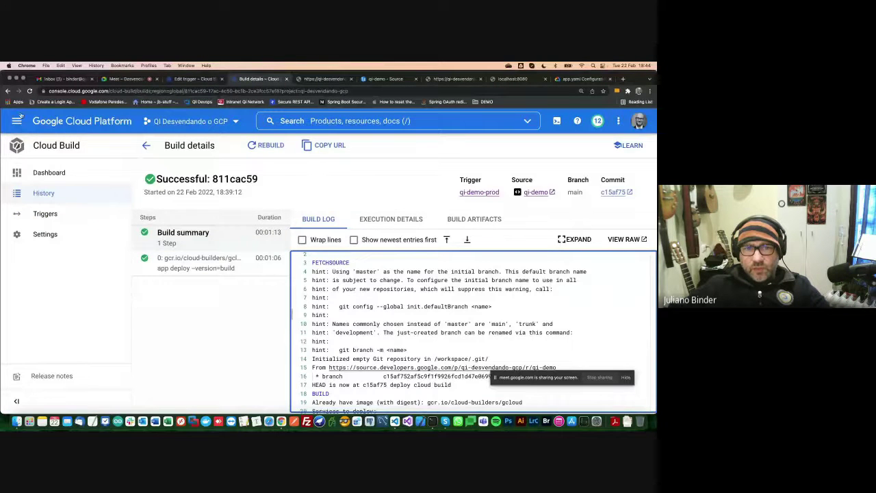
{"action": "left_click", "coordinate": [17, 120]}
{"action": "left_click", "coordinate": [47, 250]}
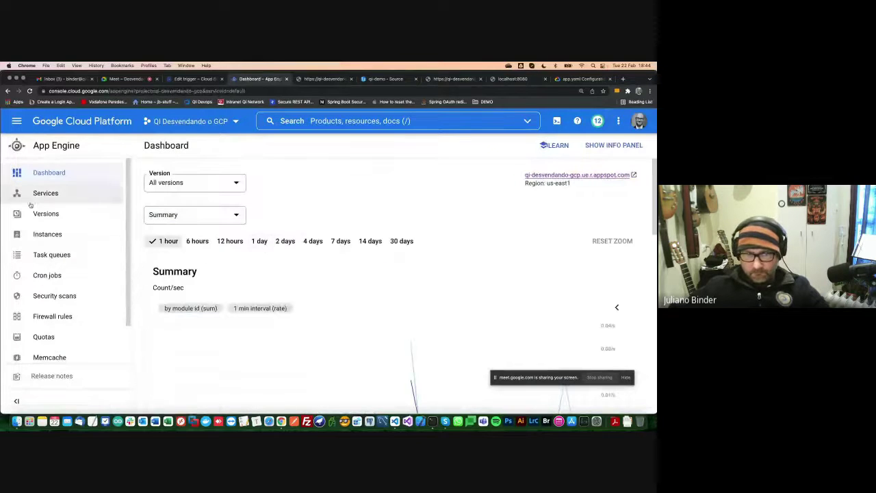
{"action": "left_click", "coordinate": [44, 215]}
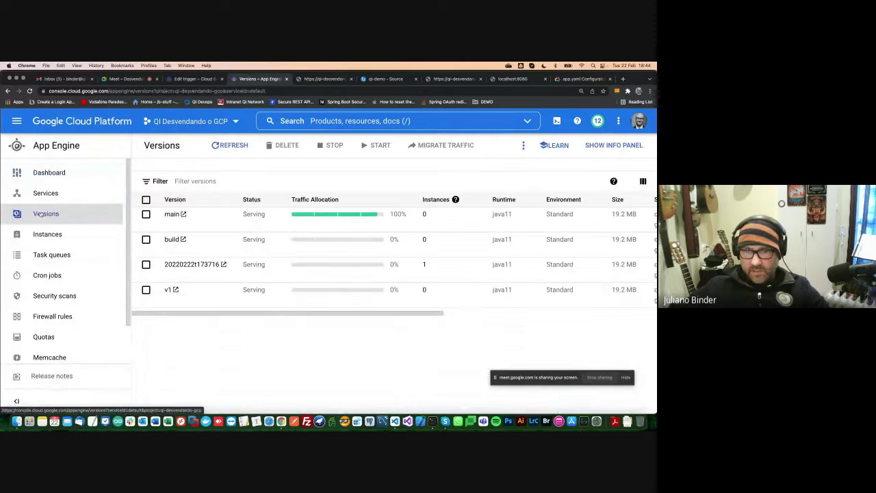
{"action": "scroll", "coordinate": [266, 313], "scroll_direction": "right", "scroll_amount": 1}
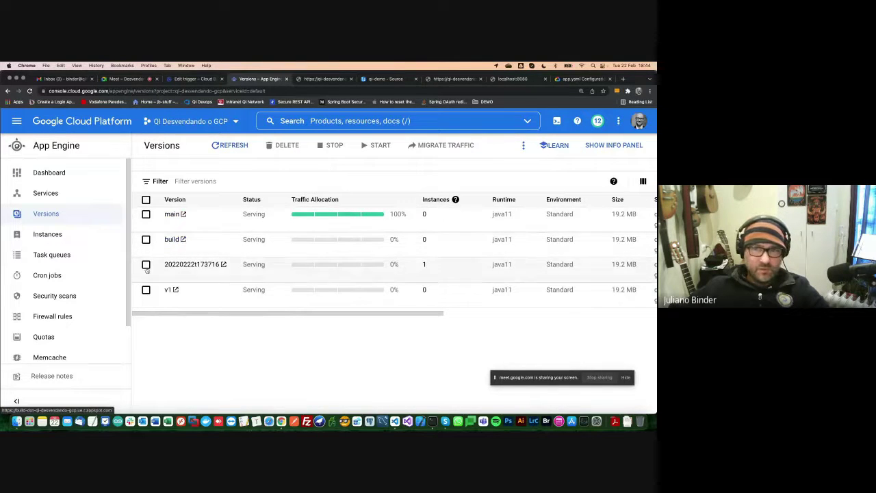
Delete the App Engine versions build, 20220222t173716 and v1, keeping only main
{"action": "left_click", "coordinate": [146, 238]}
{"action": "left_click", "coordinate": [146, 265]}
{"action": "left_click", "coordinate": [146, 290]}
{"action": "left_click", "coordinate": [283, 145]}
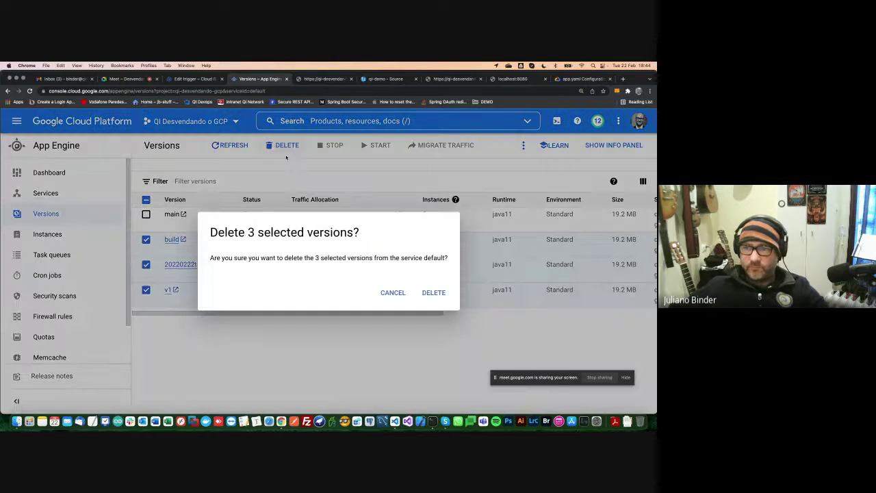
{"action": "left_click", "coordinate": [432, 293]}
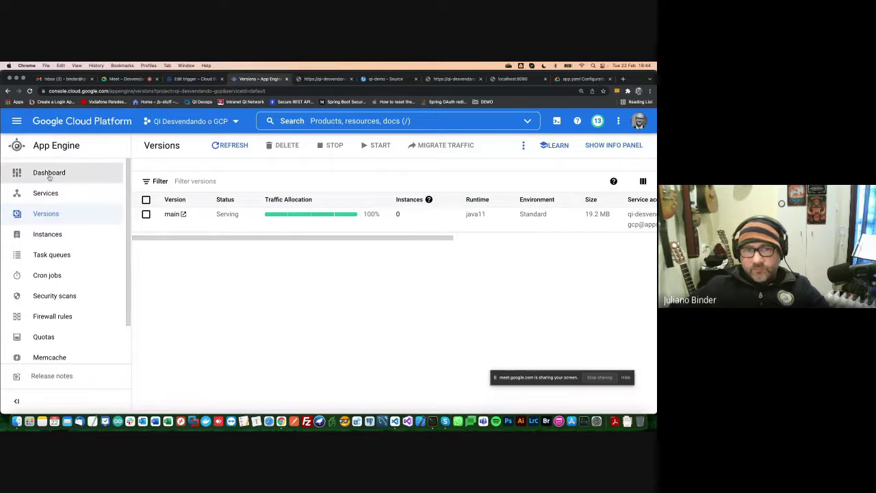
{"action": "left_click", "coordinate": [16, 122]}
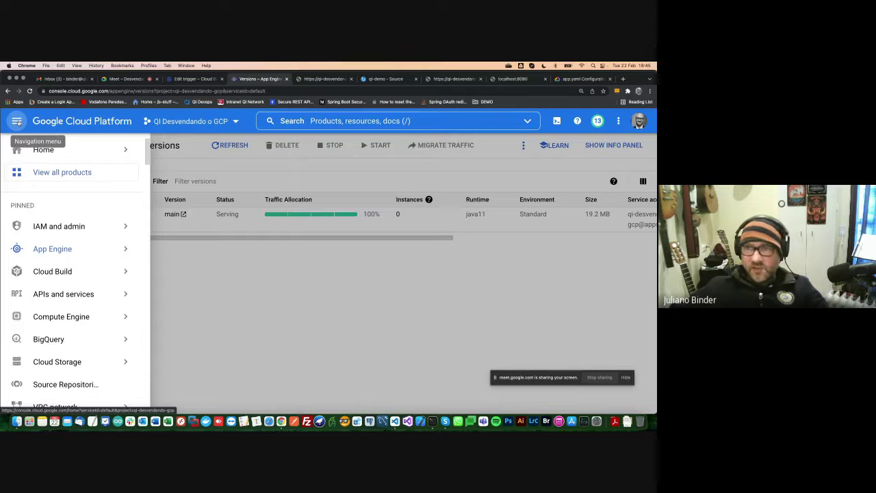
{"action": "left_click", "coordinate": [289, 233]}
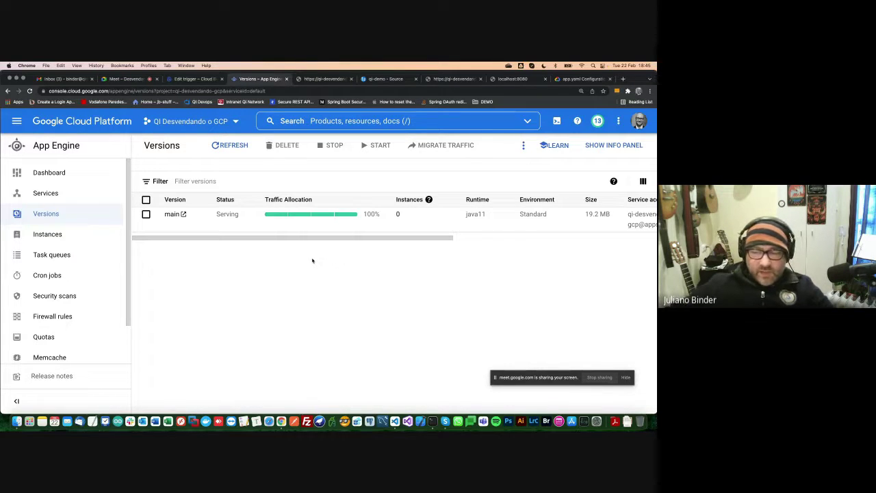
Switch to Visual Studio Code and view the app.yaml file in src/main/appengine
{"action": "left_click", "coordinate": [396, 421]}
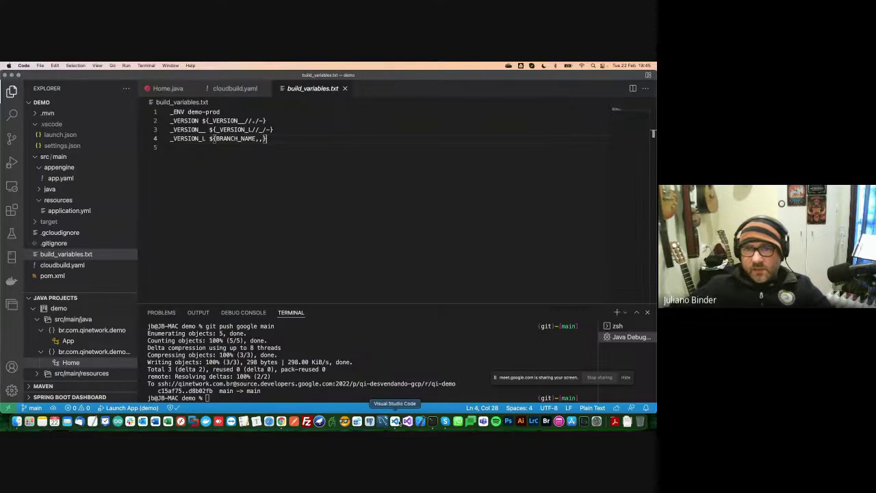
{"action": "left_click", "coordinate": [51, 179]}
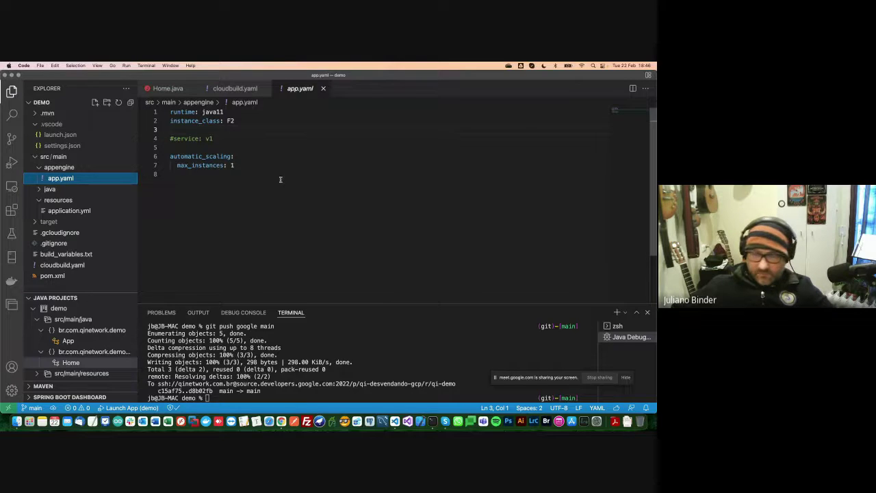
Return to Chrome, search the Cloud console for "secret" and open Secret Manager
{"action": "left_click", "coordinate": [282, 423]}
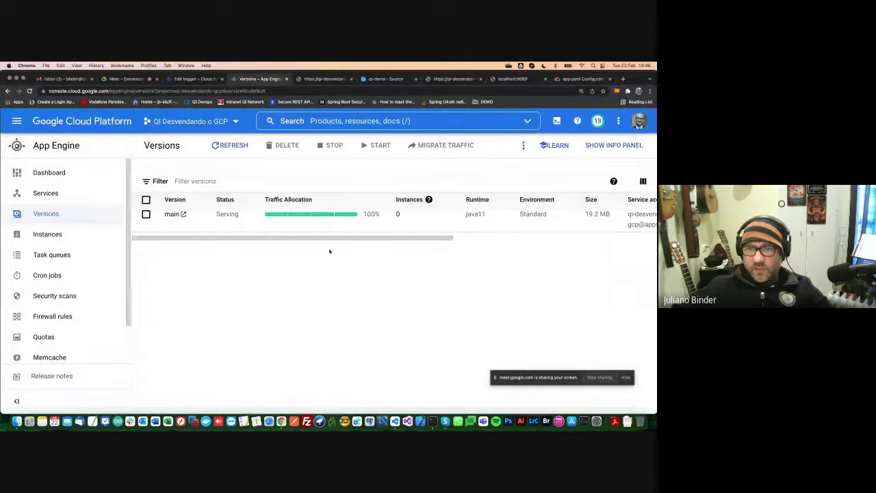
{"action": "left_click", "coordinate": [297, 122]}
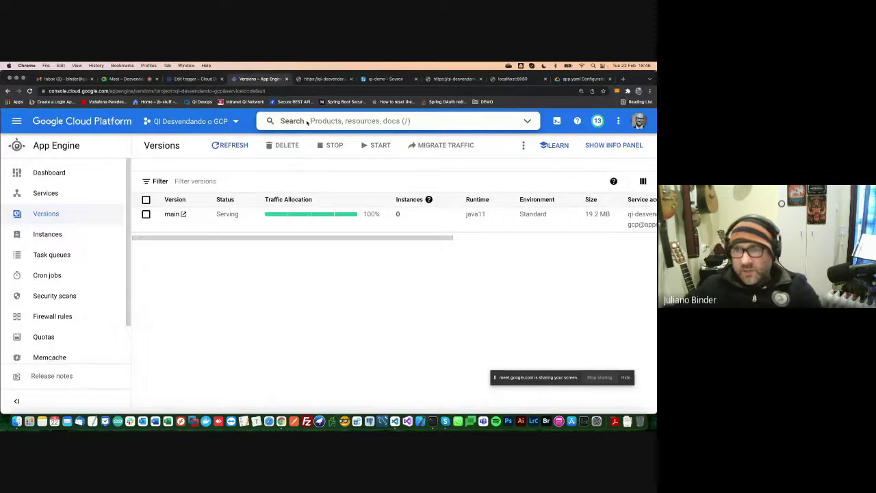
{"action": "type", "text": "skuecret"}
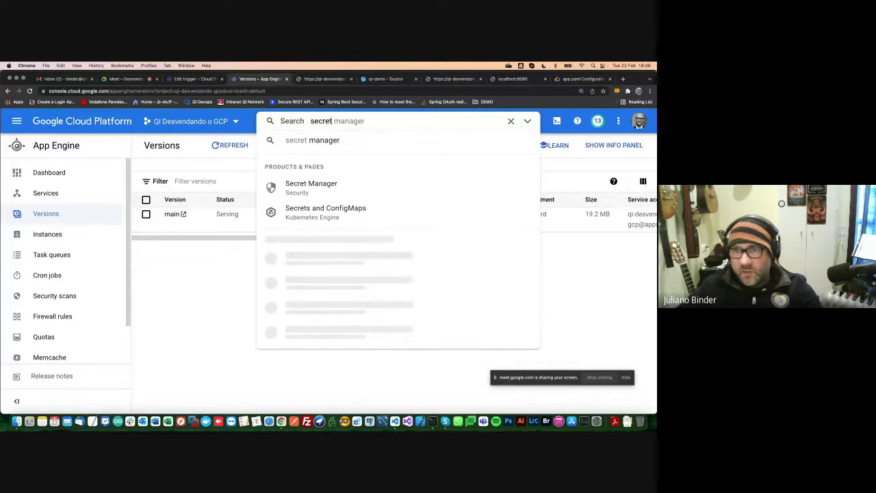
{"action": "left_click", "coordinate": [290, 188]}
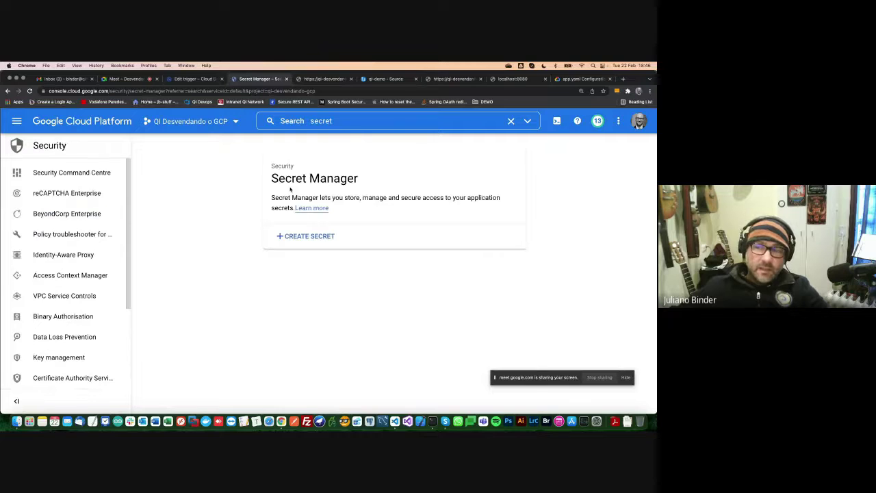
Start creating a new secret and enter qi-demo-prod as its name
{"action": "left_click", "coordinate": [292, 240]}
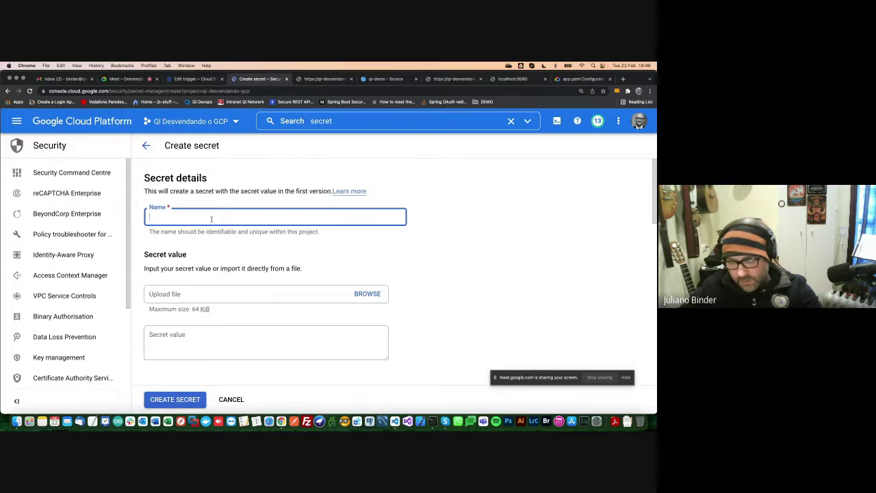
{"action": "type", "text": "qi"}
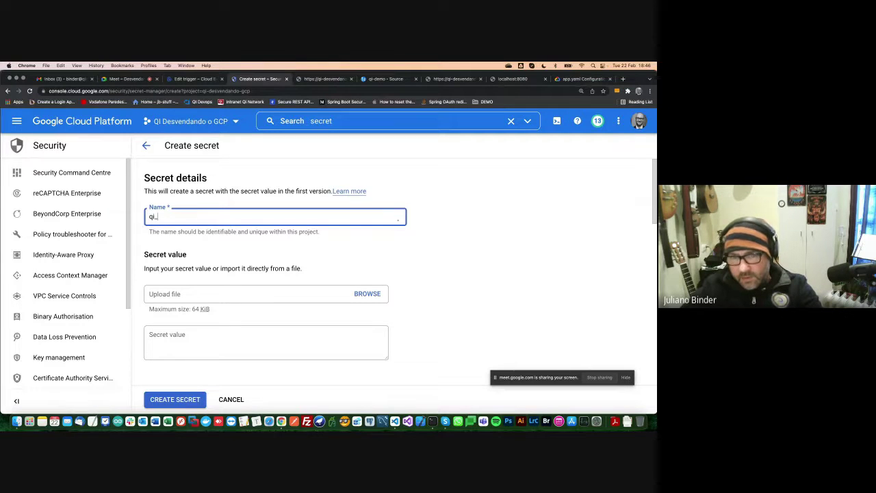
{"action": "type", "text": "-d"}
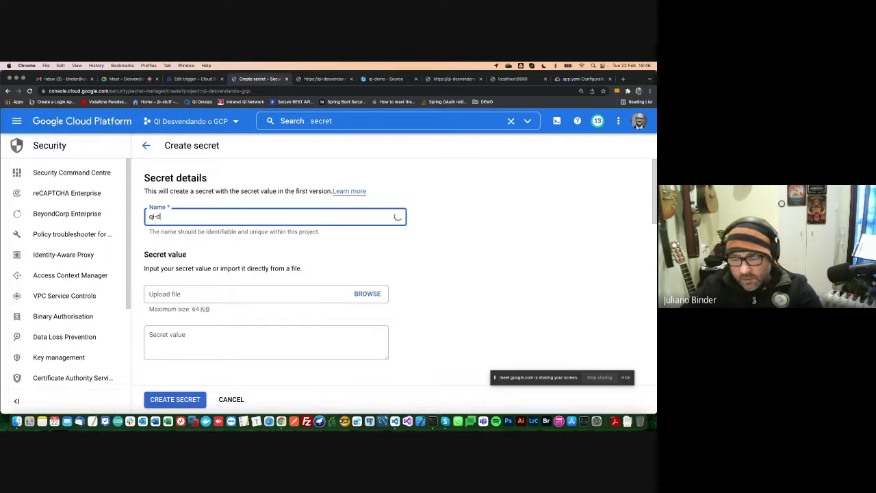
{"action": "type", "text": "emo-prod"}
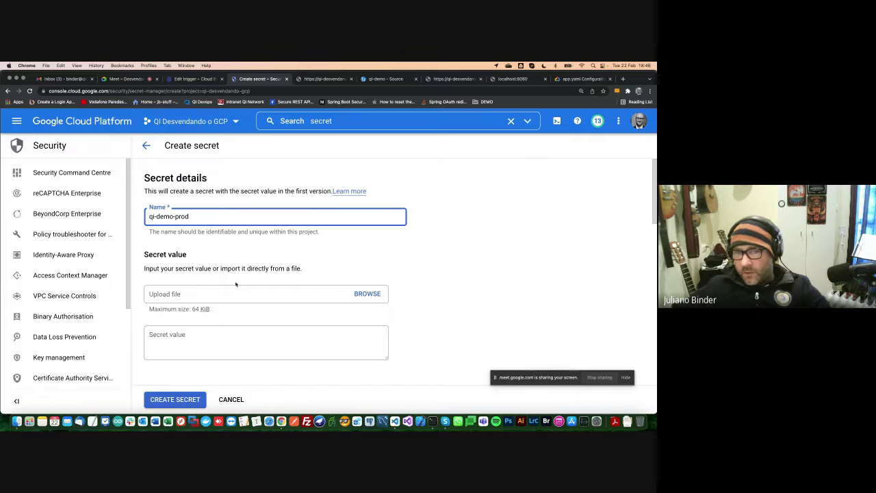
Switch to Visual Studio Code and examine the app-$_ENV secret name on line 12 of cloudbuild.yaml, highlighting it and its $_ENV part
{"action": "left_click", "coordinate": [407, 421]}
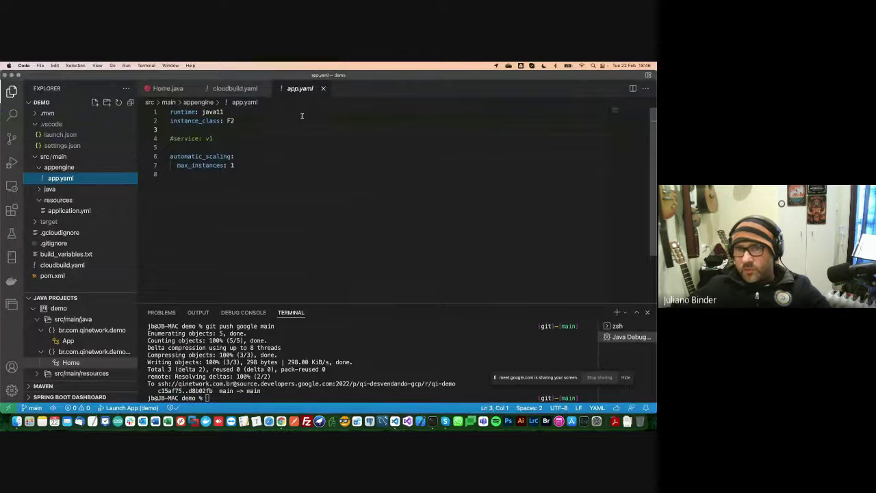
{"action": "key", "text": "ctrl+Tab"}
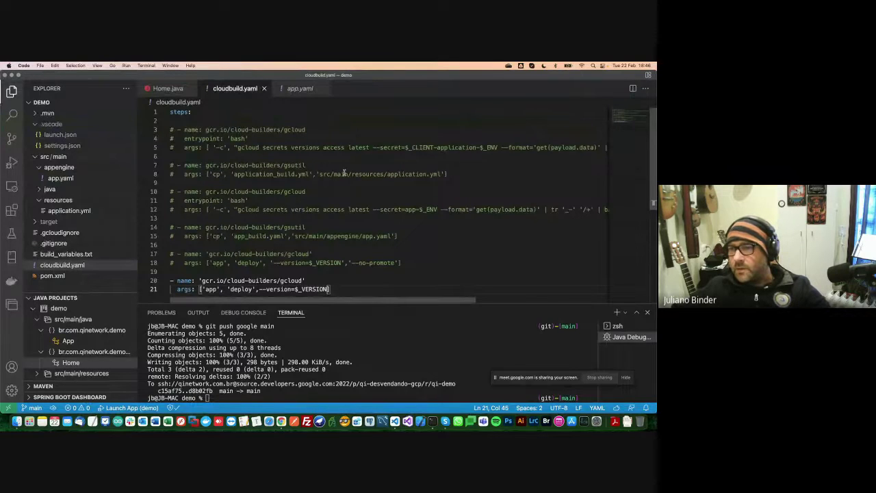
{"action": "left_click", "coordinate": [405, 209]}
{"action": "key", "text": "shift+Right"}
{"action": "key", "text": "shift+Right"}
{"action": "key", "text": "shift+Right"}
{"action": "key", "text": "shift+Right"}
{"action": "key", "text": "shift+Right"}
{"action": "key", "text": "shift+Right"}
{"action": "key", "text": "shift+Right"}
{"action": "key", "text": "shift+Right"}
{"action": "key", "text": "shift+Right"}
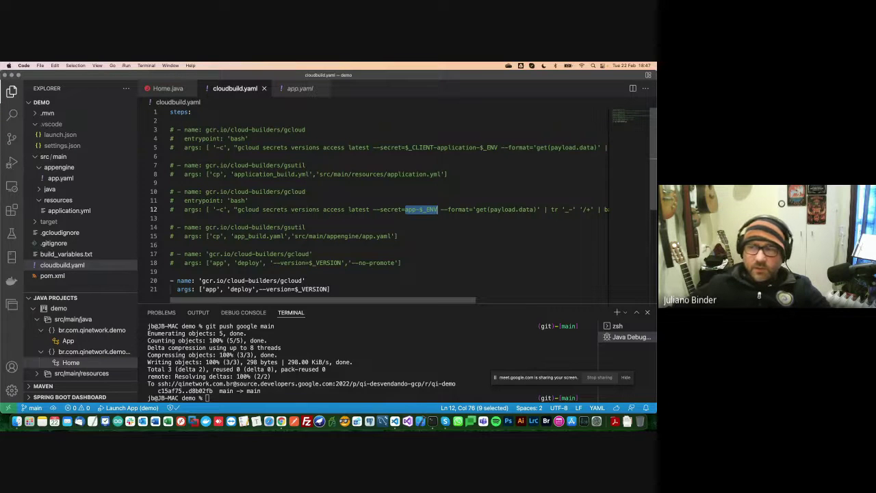
{"action": "left_click_drag", "start_coordinate": [438, 210], "coordinate": [420, 211]}
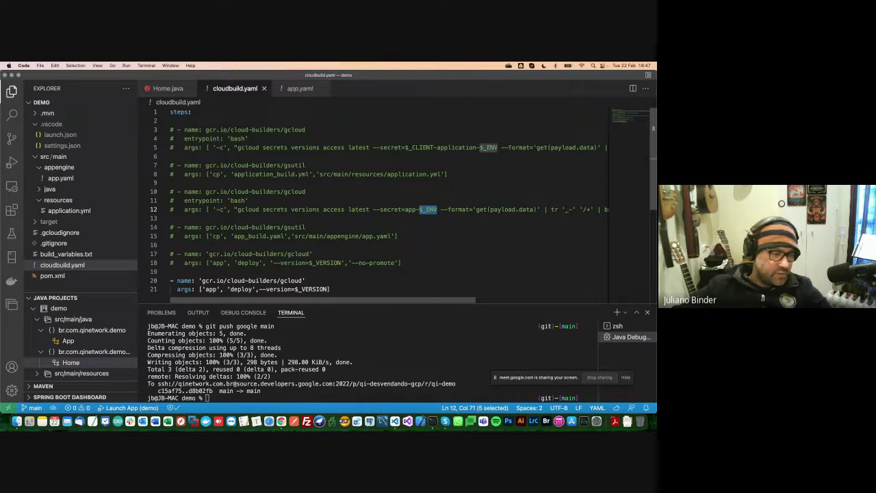
{"action": "scroll", "coordinate": [428, 212], "scroll_direction": "down", "scroll_amount": 1}
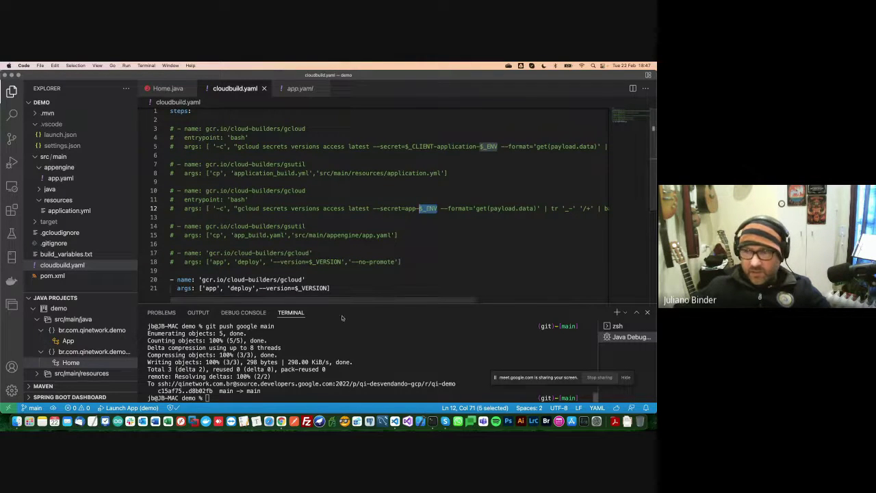
{"action": "left_click", "coordinate": [438, 208]}
{"action": "left_click_drag", "start_coordinate": [438, 208], "coordinate": [405, 208]}
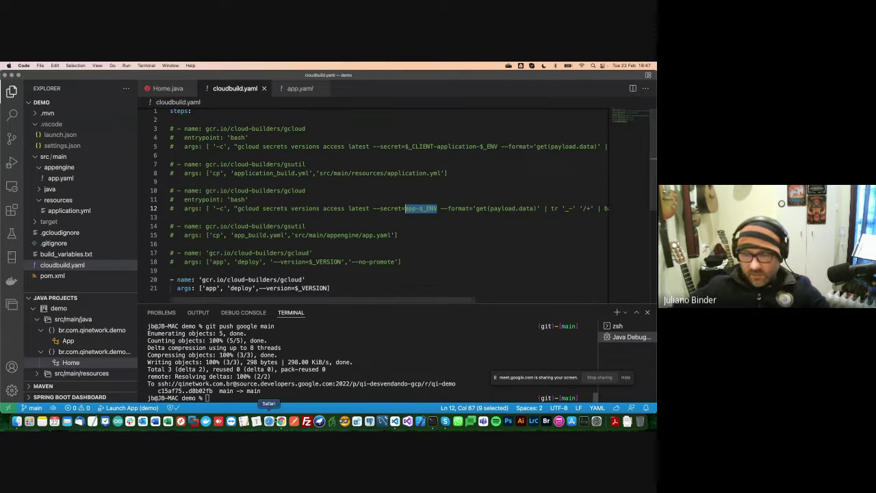
Return to Chrome and change the new secret's name to app-prod
{"action": "key", "text": "super+Tab"}
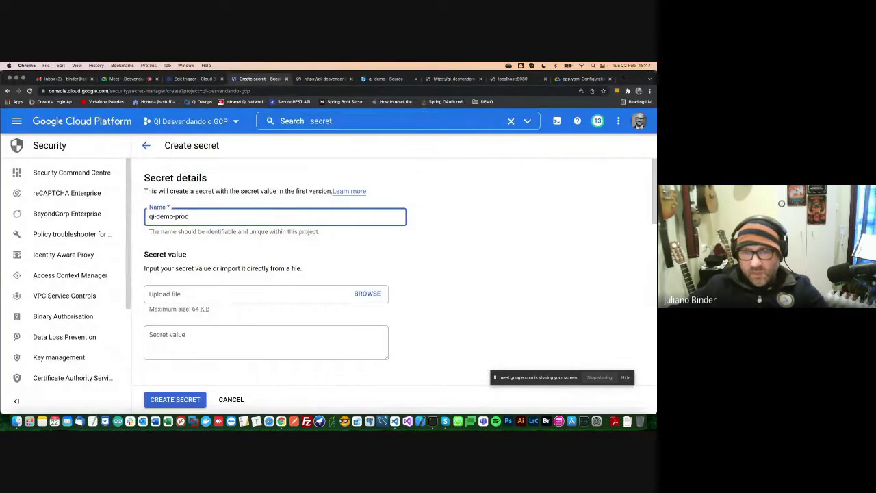
{"action": "left_click_drag", "start_coordinate": [171, 216], "coordinate": [149, 216]}
{"action": "type", "text": "app"}
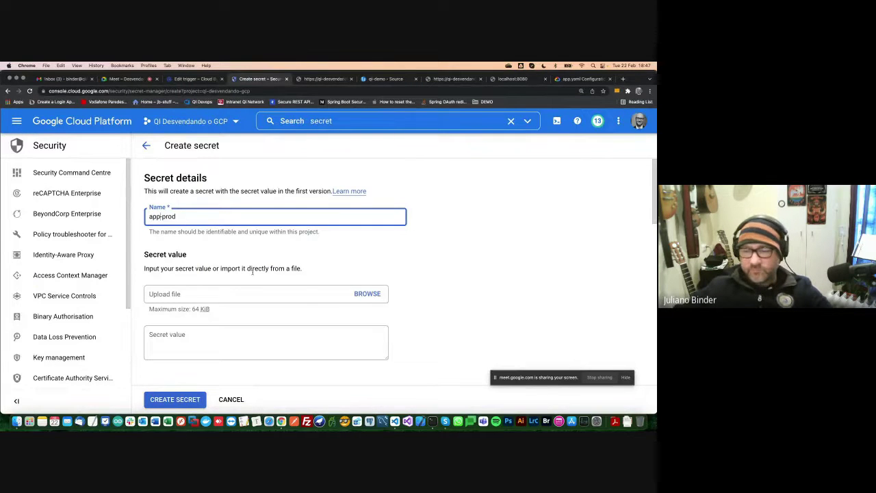
Copy the full contents of app.yaml from Visual Studio Code into the app-prod secret's value in Chrome
{"action": "left_click", "coordinate": [276, 338]}
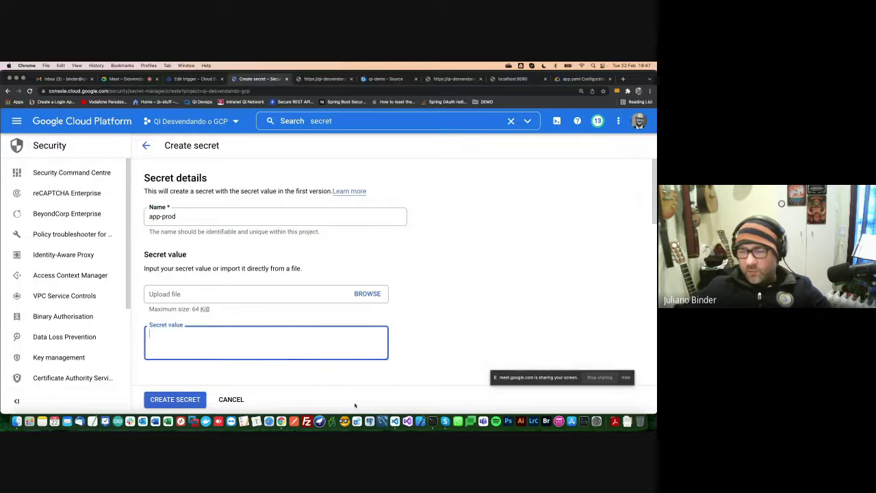
{"action": "left_click", "coordinate": [395, 421]}
{"action": "left_click", "coordinate": [60, 178]}
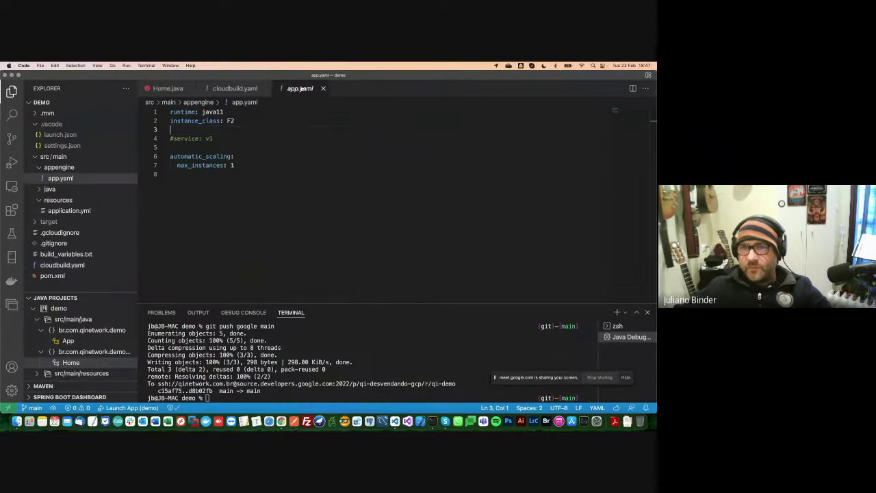
{"action": "left_click_drag", "start_coordinate": [241, 166], "coordinate": [145, 102]}
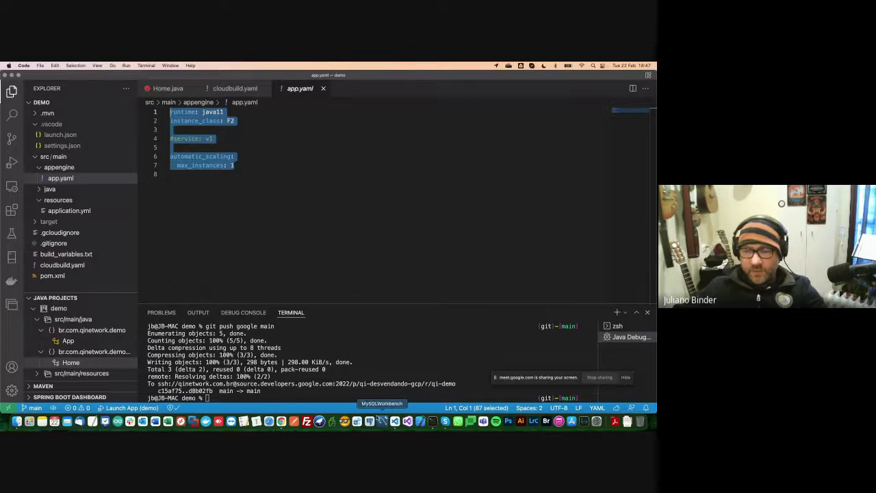
{"action": "left_click", "coordinate": [281, 421]}
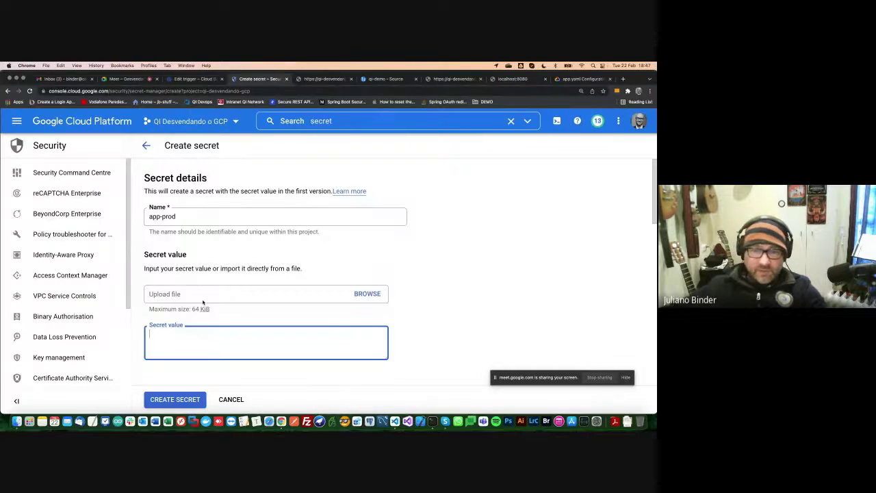
{"action": "key", "text": "super+v"}
{"action": "scroll", "coordinate": [277, 342], "scroll_direction": "up", "scroll_amount": 5}
{"action": "scroll", "coordinate": [278, 342], "scroll_direction": "down", "scroll_amount": 5}
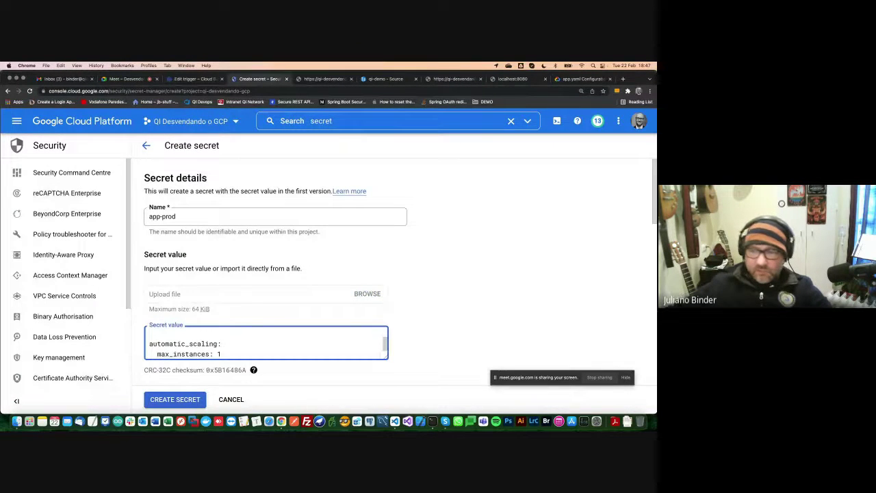
Enlarge the secret value box, uncomment the service line and set the service to prod
{"action": "left_click_drag", "start_coordinate": [386, 357], "coordinate": [387, 396]}
{"action": "scroll", "coordinate": [413, 338], "scroll_direction": "down", "scroll_amount": 3}
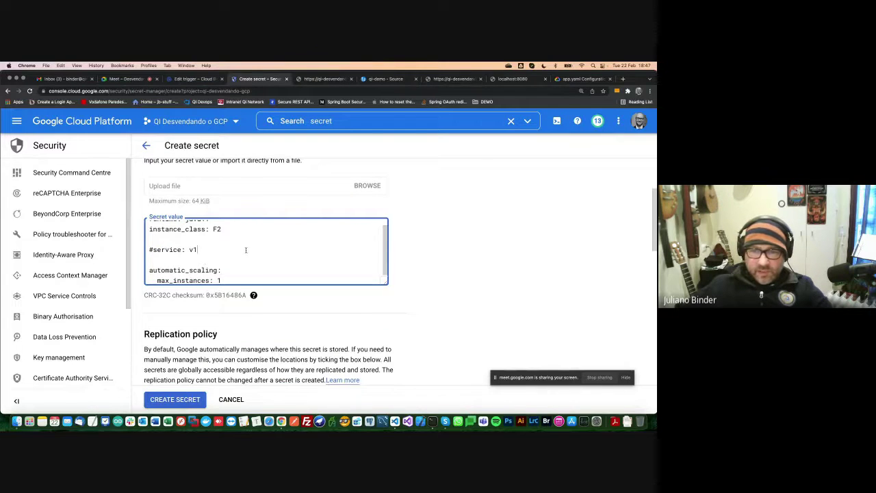
{"action": "left_click", "coordinate": [190, 249]}
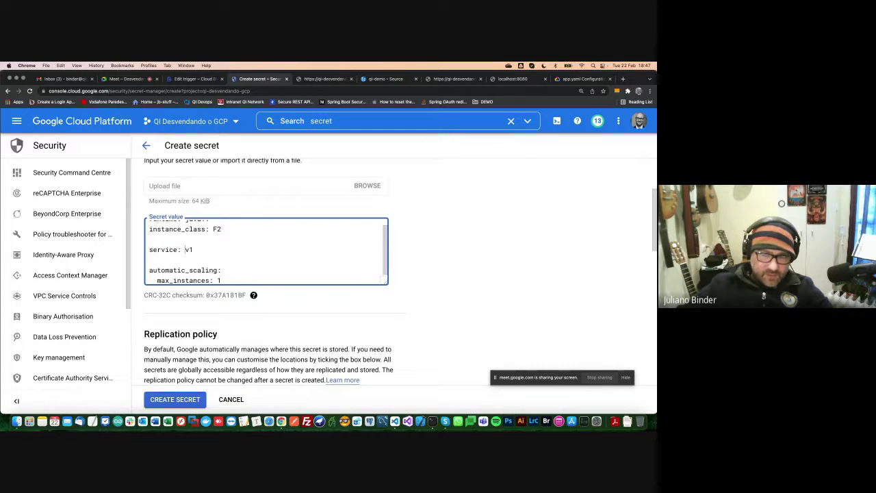
{"action": "key", "text": "BackSpace"}
{"action": "type", "text": "prod"}
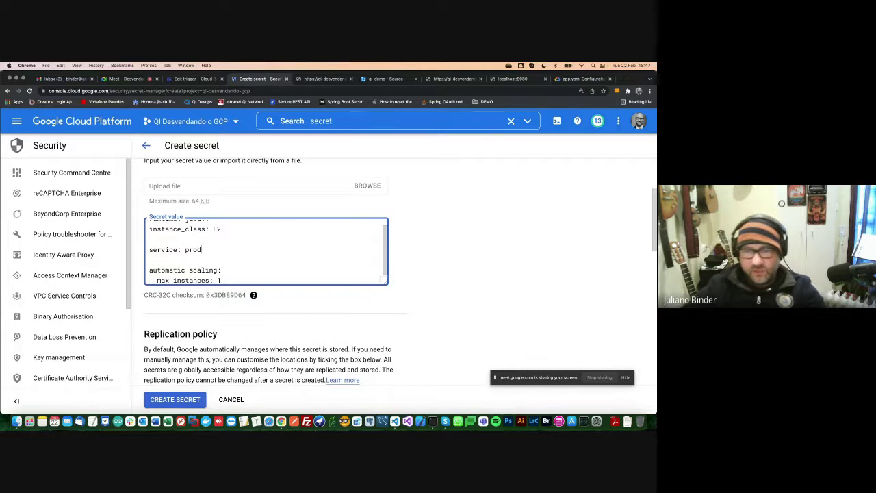
Review the pasted app.yaml content in the secret value and create the app-prod secret
{"action": "scroll", "coordinate": [309, 251], "scroll_direction": "up", "scroll_amount": 1}
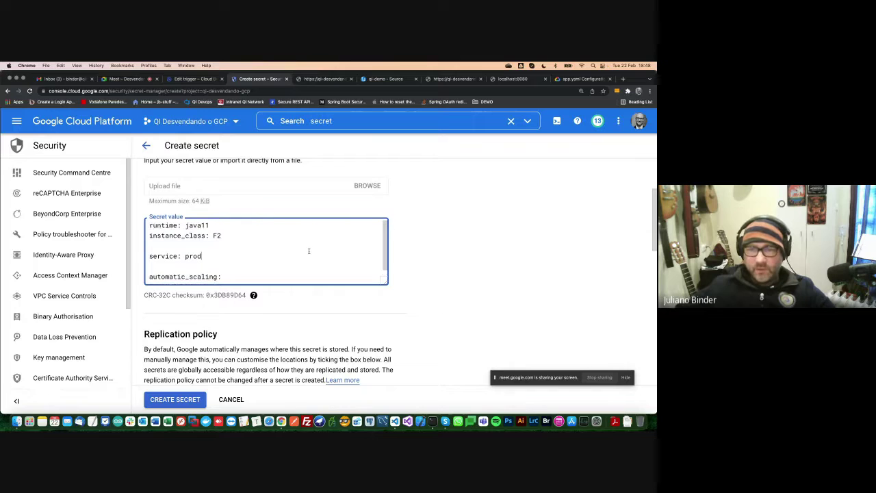
{"action": "left_click", "coordinate": [176, 401]}
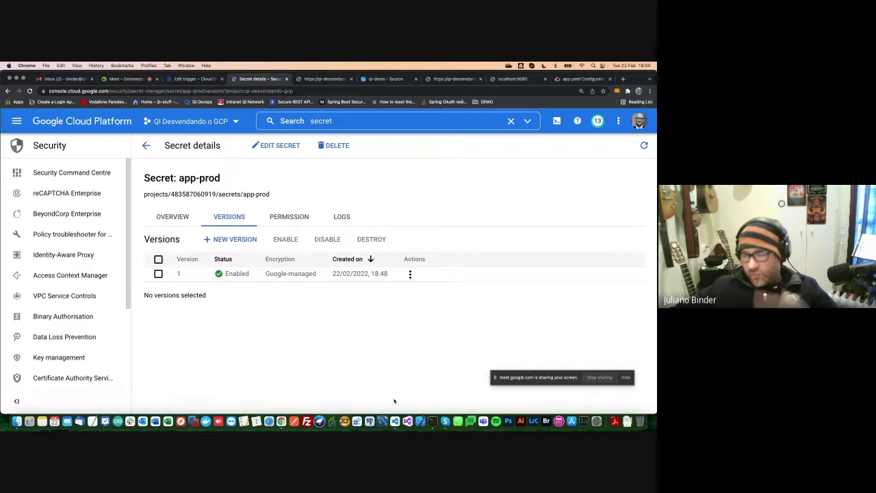
Switch to Visual Studio Code and uncomment the gcloud secret-access step on lines 10 to 12 of cloudbuild.yaml
{"action": "left_click", "coordinate": [395, 422]}
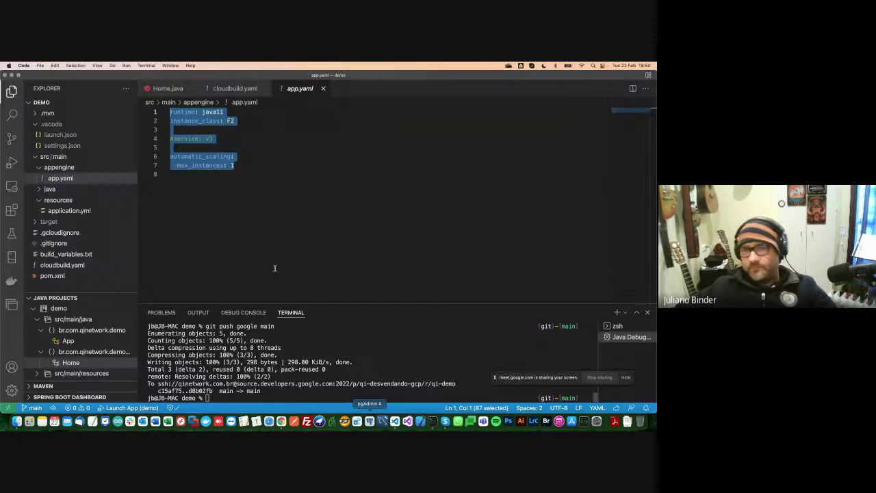
{"action": "left_click", "coordinate": [295, 219]}
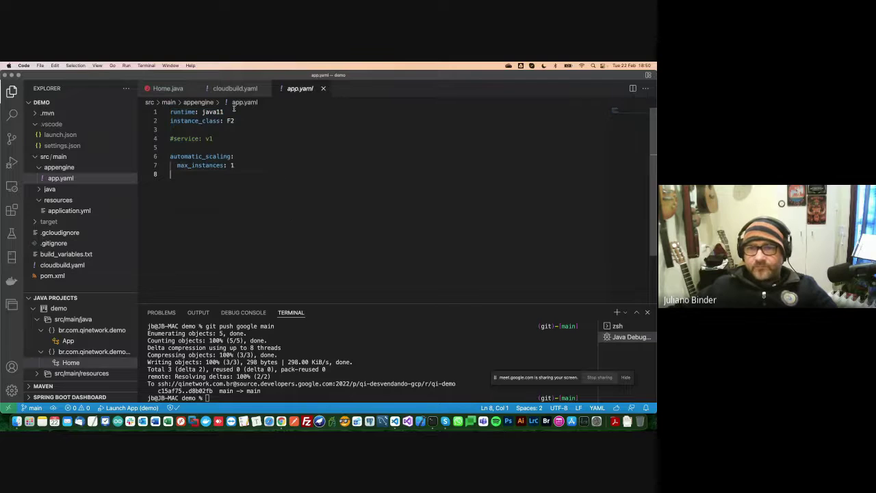
{"action": "left_click", "coordinate": [231, 89]}
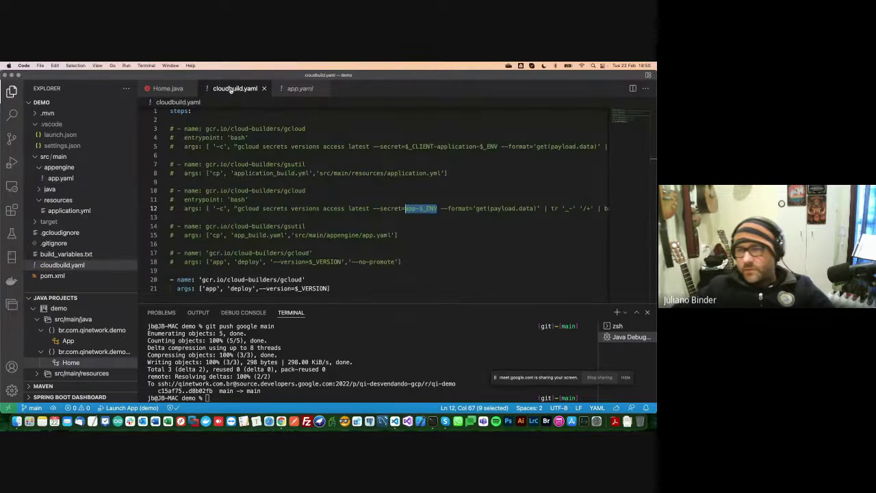
{"action": "key", "text": "Left"}
{"action": "key", "text": "End"}
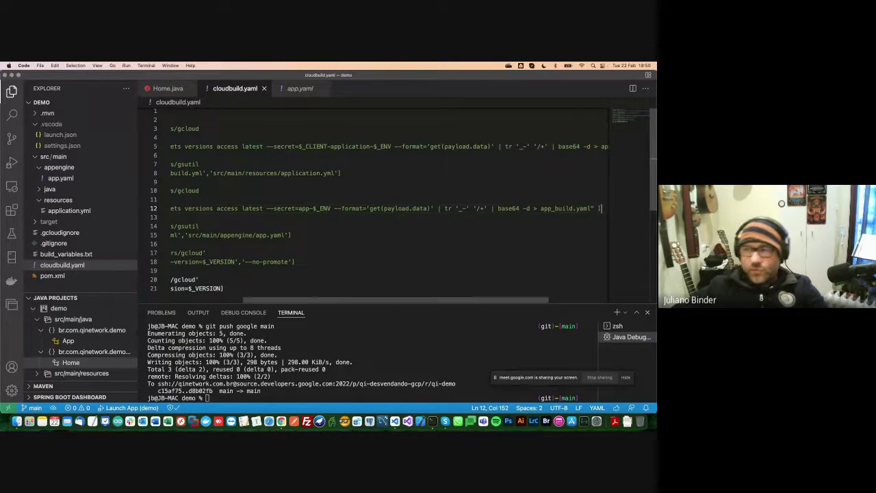
{"action": "key", "text": "shift+Home"}
{"action": "key", "text": "shift+Up"}
{"action": "key", "text": "shift+Up"}
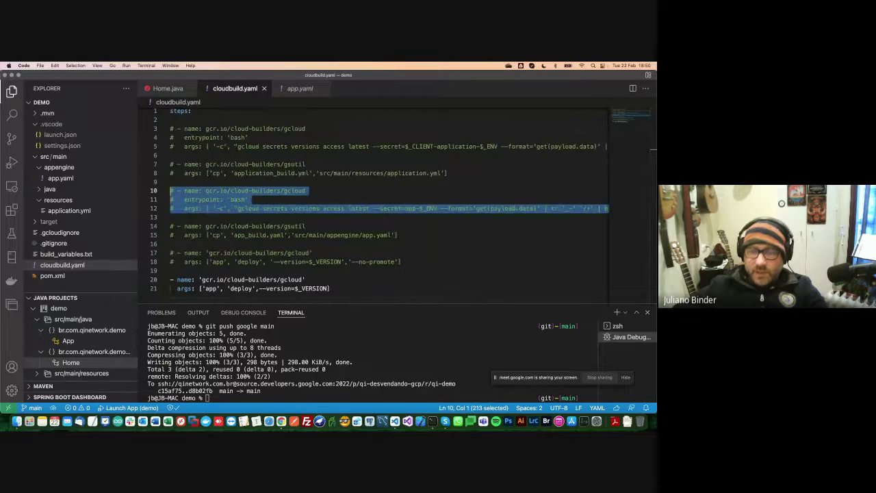
{"action": "key", "text": "super+slash"}
Uncomment the gsutil step on lines 14 and 15 that copies app_build.yaml to src/main/appengine/app.yaml
{"action": "left_click", "coordinate": [306, 226]}
{"action": "left_click", "coordinate": [398, 235]}
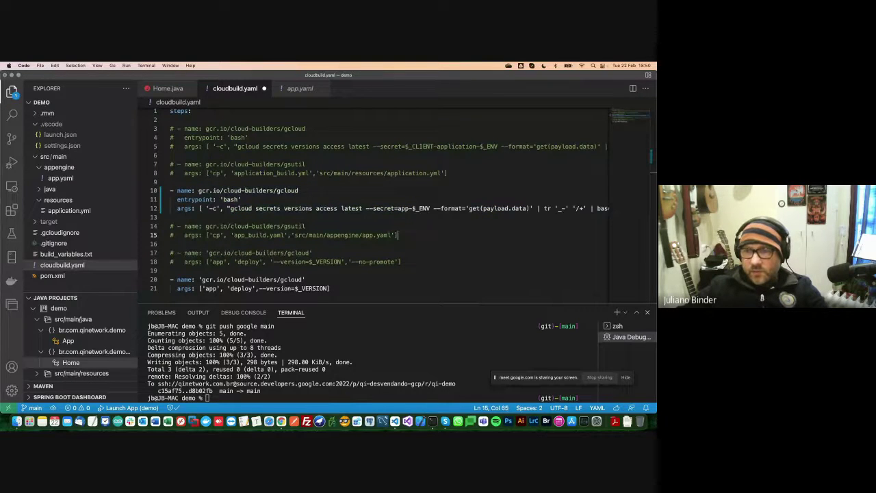
{"action": "key", "text": "shift+Home"}
{"action": "key", "text": "shift+Up"}
{"action": "key", "text": "super+slash"}
Examine the secret-access command on line 12, highlighting "gcloud secrets versions access latest"
{"action": "left_click", "coordinate": [177, 199]}
{"action": "left_click", "coordinate": [170, 190]}
{"action": "key", "text": "Down"}
{"action": "key", "text": "Down"}
{"action": "key", "text": "Right"}
{"action": "key", "text": "Right"}
{"action": "key", "text": "Right"}
{"action": "key", "text": "Right"}
{"action": "key", "text": "Right"}
{"action": "key", "text": "Right"}
{"action": "key", "text": "Right"}
{"action": "key", "text": "Right"}
{"action": "key", "text": "Right"}
{"action": "key", "text": "Right"}
{"action": "key", "text": "Right"}
{"action": "key", "text": "Right"}
{"action": "key", "text": "Right"}
{"action": "key", "text": "Right"}
{"action": "key", "text": "Right"}
{"action": "key", "text": "Right"}
{"action": "key", "text": "Right"}
{"action": "key", "text": "shift+Right"}
{"action": "key", "text": "shift+Right"}
{"action": "key", "text": "shift+Right"}
{"action": "key", "text": "shift+Right"}
{"action": "key", "text": "shift+Right"}
{"action": "key", "text": "shift+Right"}
{"action": "key", "text": "shift+Right"}
{"action": "key", "text": "shift+Right"}
{"action": "key", "text": "shift+Right"}
{"action": "key", "text": "shift+Right"}
{"action": "key", "text": "shift+Right"}
{"action": "key", "text": "shift+Right"}
{"action": "key", "text": "shift+Right"}
{"action": "key", "text": "shift+Right"}
{"action": "key", "text": "shift+Right"}
{"action": "key", "text": "shift+Right"}
{"action": "key", "text": "shift+Right"}
{"action": "key", "text": "shift+Right"}
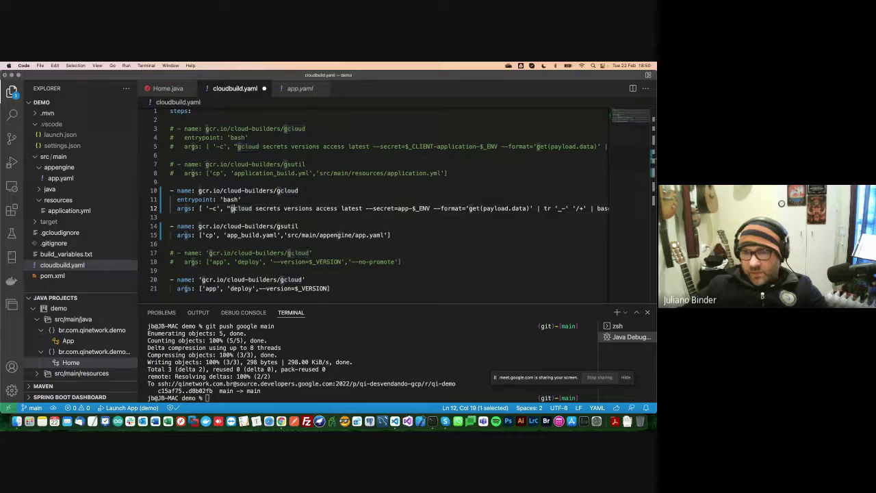
{"action": "key", "text": "shift+Right"}
{"action": "key", "text": "shift+Right"}
{"action": "key", "text": "shift+Right"}
{"action": "key", "text": "shift+Right"}
{"action": "key", "text": "shift+Right"}
{"action": "key", "text": "shift+Right"}
{"action": "key", "text": "shift+Right"}
{"action": "key", "text": "shift+Right"}
{"action": "key", "text": "shift+Right"}
{"action": "key", "text": "shift+Right"}
{"action": "key", "text": "shift+Right"}
{"action": "key", "text": "shift+Right"}
{"action": "key", "text": "shift+Right"}
{"action": "key", "text": "shift+Right"}
{"action": "key", "text": "shift+Right"}
{"action": "key", "text": "shift+Right"}
{"action": "key", "text": "shift+Right"}
{"action": "key", "text": "shift+Right"}
{"action": "key", "text": "shift+Right"}
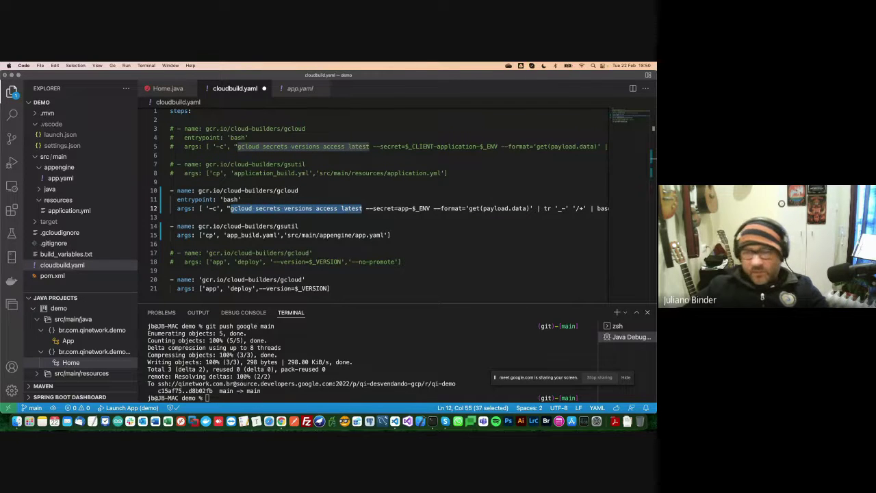
Highlight the app-$_ENV secret name on line 12 of cloudbuild.yaml
{"action": "key", "text": "Right"}
{"action": "key", "text": "Right"}
{"action": "key", "text": "Right"}
{"action": "key", "text": "Right"}
{"action": "key", "text": "Right"}
{"action": "key", "text": "Right"}
{"action": "key", "text": "Right"}
{"action": "key", "text": "Right"}
{"action": "key", "text": "Right"}
{"action": "key", "text": "Right"}
{"action": "key", "text": "Right"}
{"action": "key", "text": "shift+Right"}
{"action": "key", "text": "shift+Right"}
{"action": "key", "text": "shift+Right"}
{"action": "key", "text": "shift+Right"}
{"action": "key", "text": "shift+Right"}
{"action": "key", "text": "shift+Right"}
{"action": "key", "text": "shift+Right"}
{"action": "key", "text": "shift+Right"}
{"action": "key", "text": "shift+Right"}
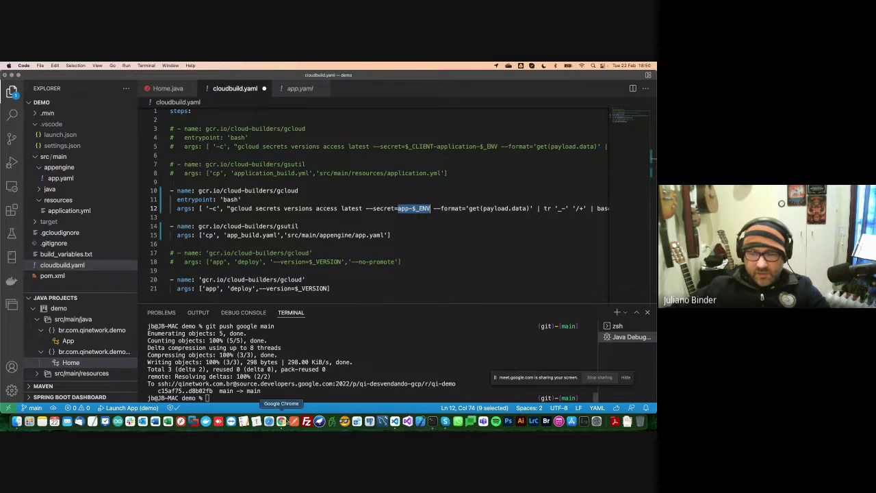
Switch to Chrome and open the qi-demo-prod Cloud Build trigger for editing at its substitution variables
{"action": "left_click", "coordinate": [285, 423]}
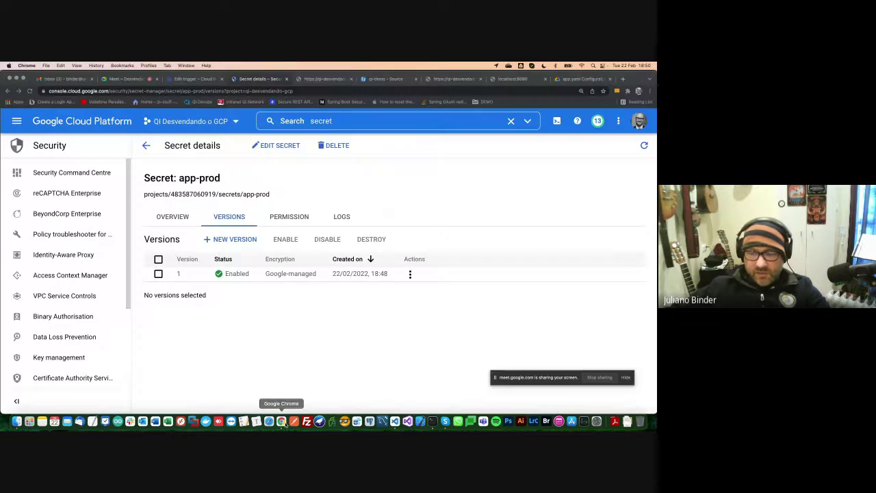
{"action": "left_click", "coordinate": [23, 124]}
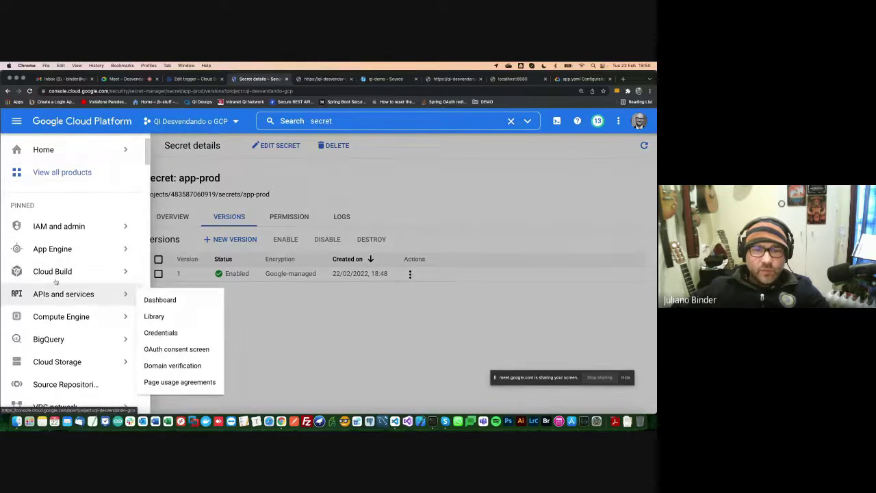
{"action": "left_click", "coordinate": [51, 271]}
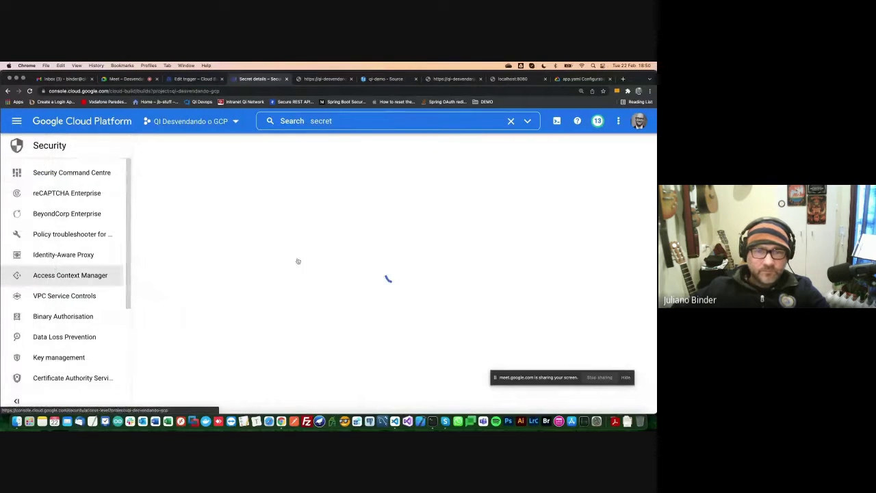
{"action": "left_click", "coordinate": [72, 214]}
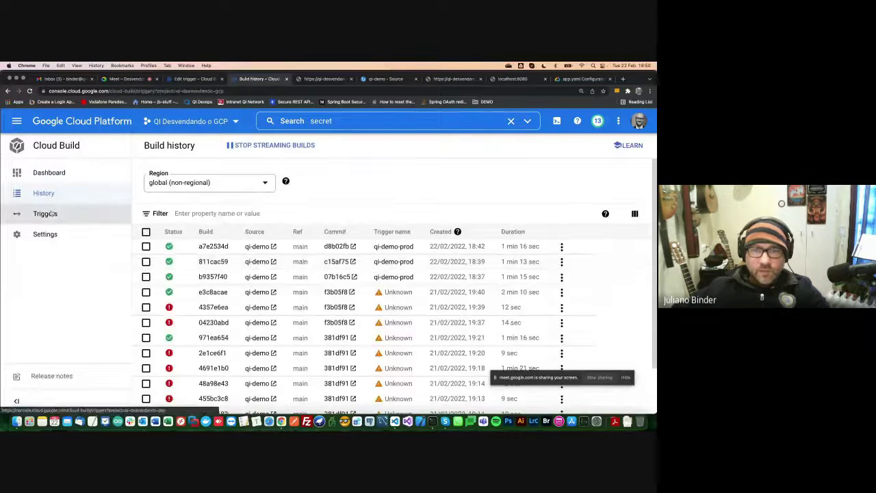
{"action": "left_click", "coordinate": [155, 202]}
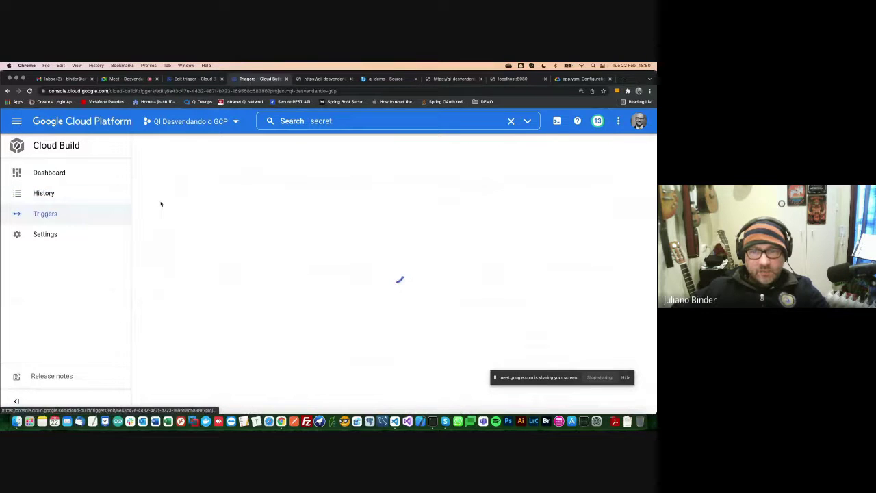
{"action": "scroll", "coordinate": [251, 244], "scroll_direction": "down", "scroll_amount": 15}
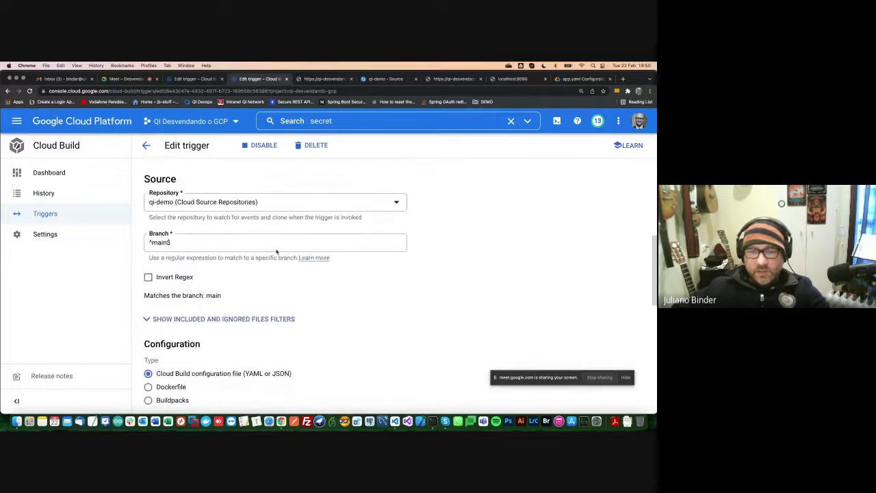
{"action": "scroll", "coordinate": [277, 252], "scroll_direction": "down", "scroll_amount": 3}
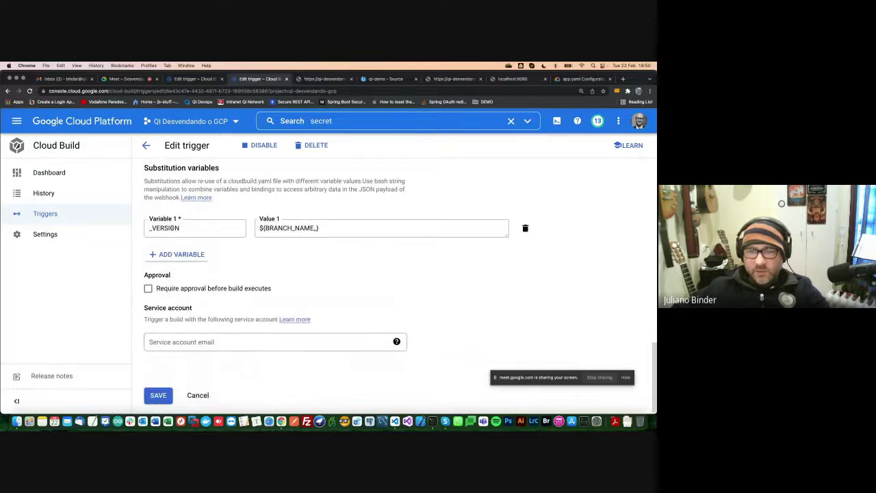
Add a substitution variable _ENV with the value prod and save the trigger
{"action": "left_click", "coordinate": [175, 253]}
{"action": "left_click", "coordinate": [175, 253]}
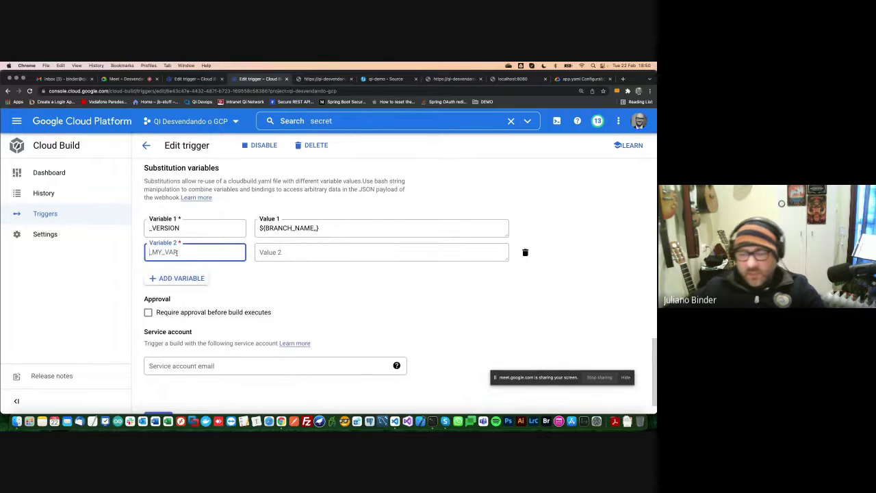
{"action": "type", "text": "_e"}
{"action": "key", "text": "BackSpace"}
{"action": "key", "text": "BackSpace"}
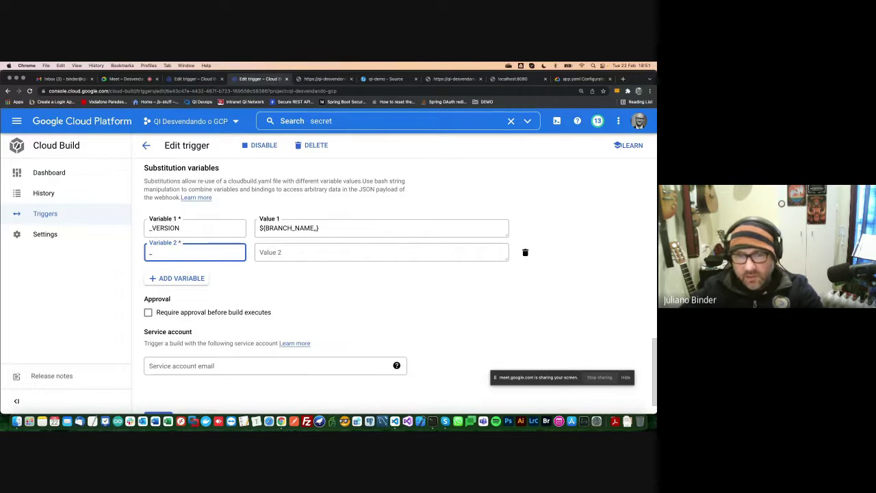
{"action": "type", "text": "_ENV"}
{"action": "left_click", "coordinate": [290, 253]}
{"action": "type", "text": "prod"}
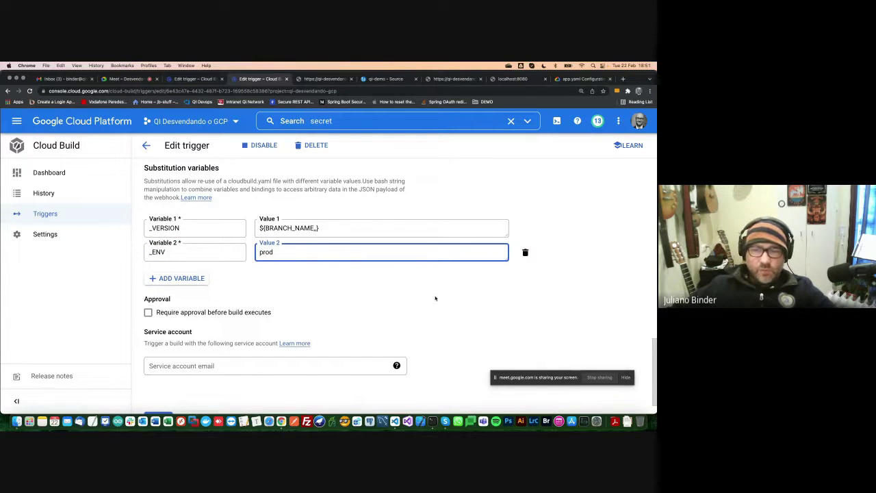
{"action": "scroll", "coordinate": [170, 365], "scroll_direction": "down", "scroll_amount": 1}
{"action": "left_click", "coordinate": [158, 393]}
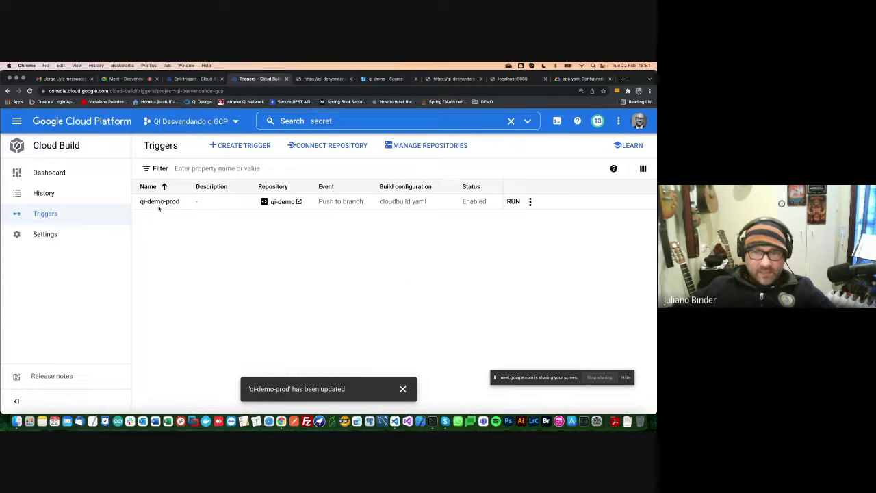
Reopen the qi-demo-prod trigger and examine its substitution variables, highlighting the _VERSION value
{"action": "left_click", "coordinate": [161, 203]}
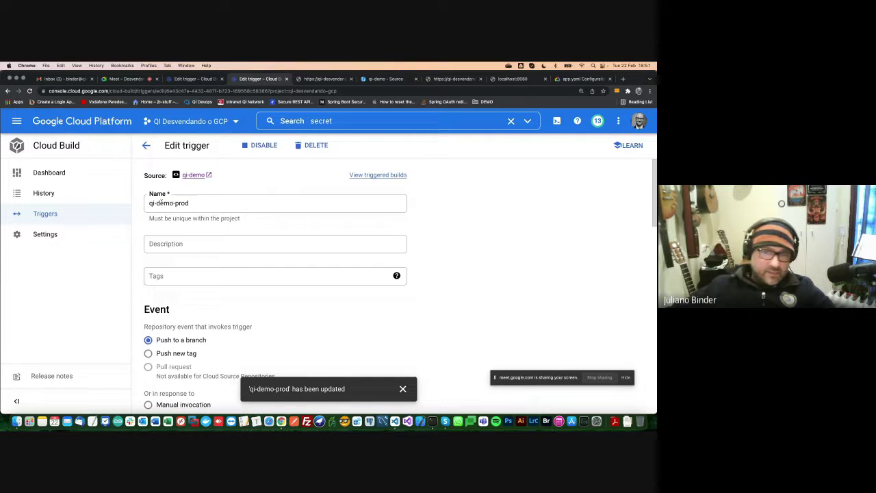
{"action": "scroll", "coordinate": [260, 270], "scroll_direction": "down", "scroll_amount": 15}
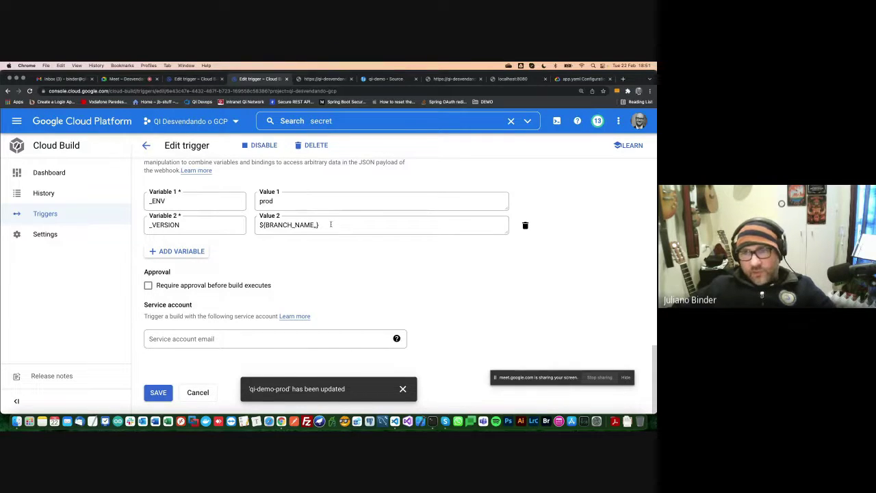
{"action": "left_click_drag", "start_coordinate": [331, 225], "coordinate": [253, 228]}
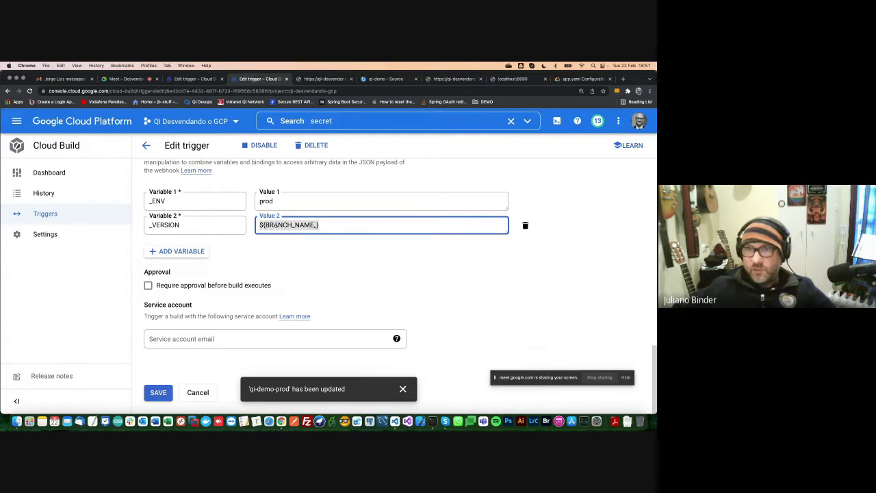
{"action": "left_click", "coordinate": [381, 277]}
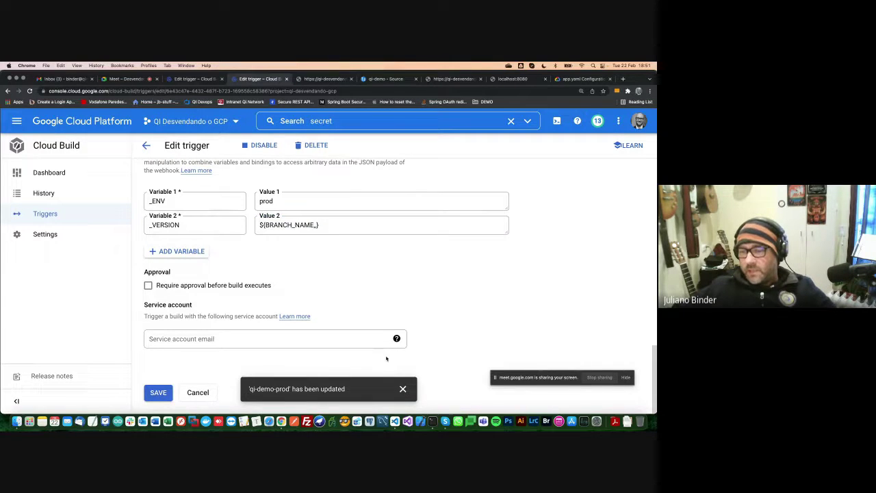
Switch to Visual Studio Code, save cloudbuild.yaml and commit it in the terminal with the message "deploy cloud build"
{"action": "left_click", "coordinate": [395, 423]}
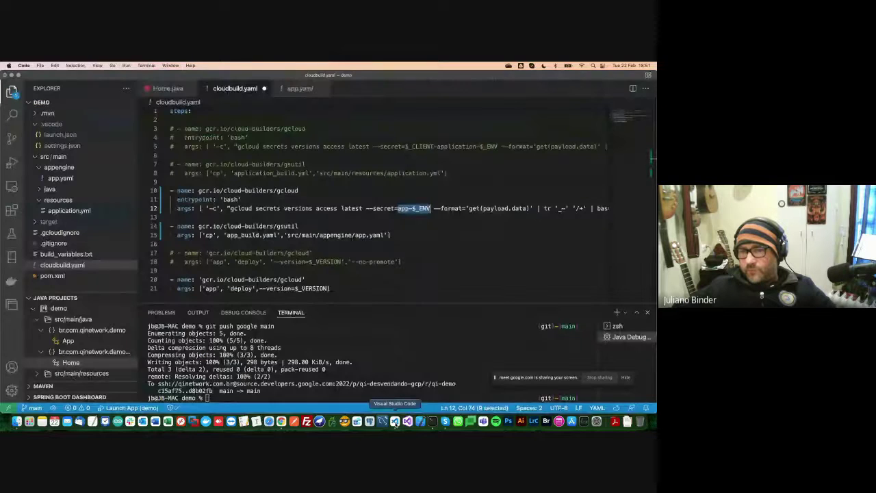
{"action": "key", "text": "super+s"}
{"action": "left_click", "coordinate": [346, 374]}
{"action": "key", "text": "Up"}
{"action": "key", "text": "Up"}
{"action": "key", "text": "Return"}
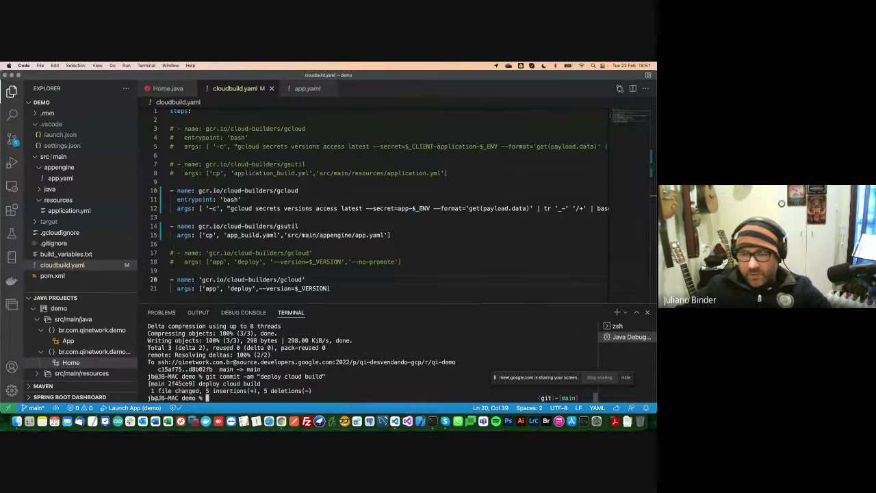
Push the commit to the main branch of the google remote
{"action": "key", "text": "Up"}
{"action": "key", "text": "Up"}
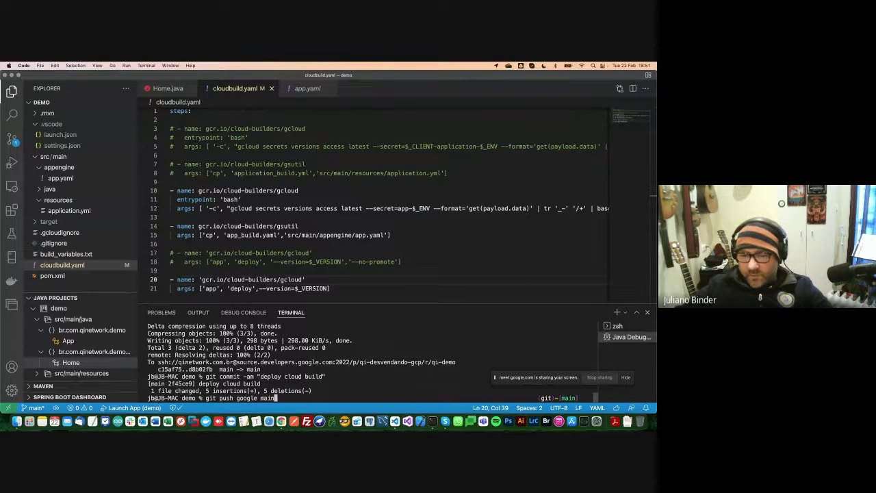
{"action": "key", "text": "Return"}
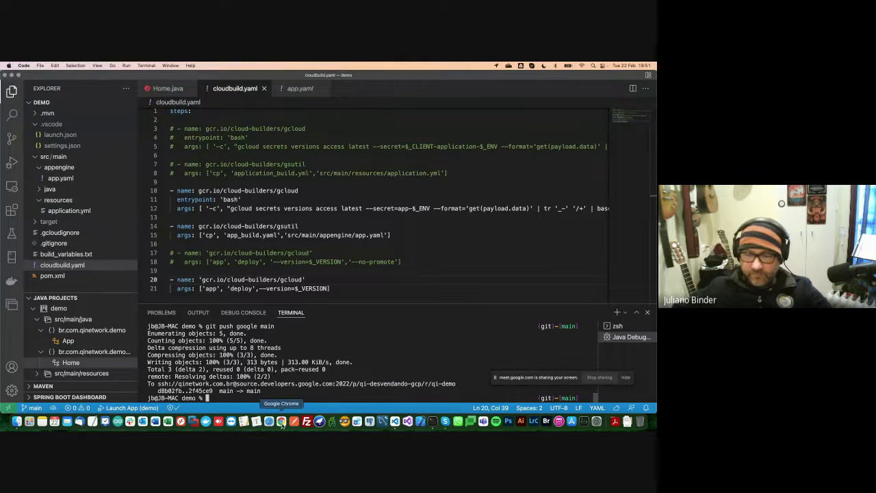
Switch to Chrome and open the newest build from the Cloud Build history to check its log
{"action": "left_click", "coordinate": [281, 421]}
{"action": "left_click", "coordinate": [42, 195]}
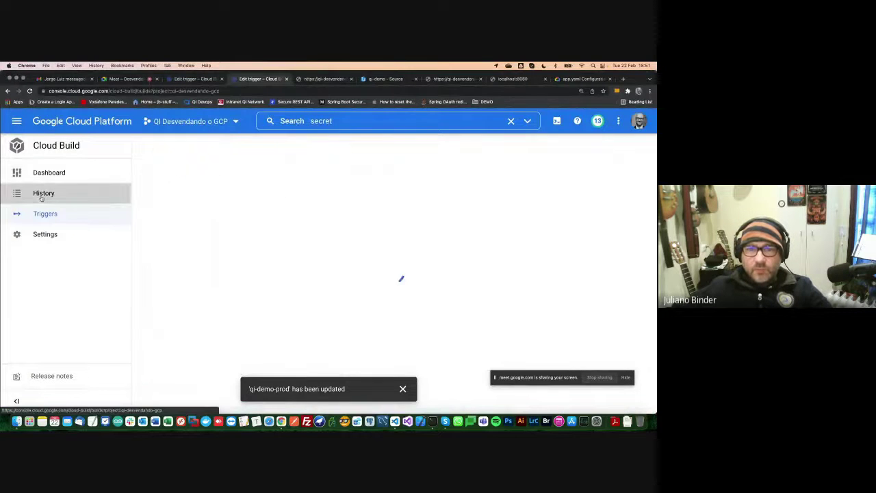
{"action": "left_click", "coordinate": [204, 243]}
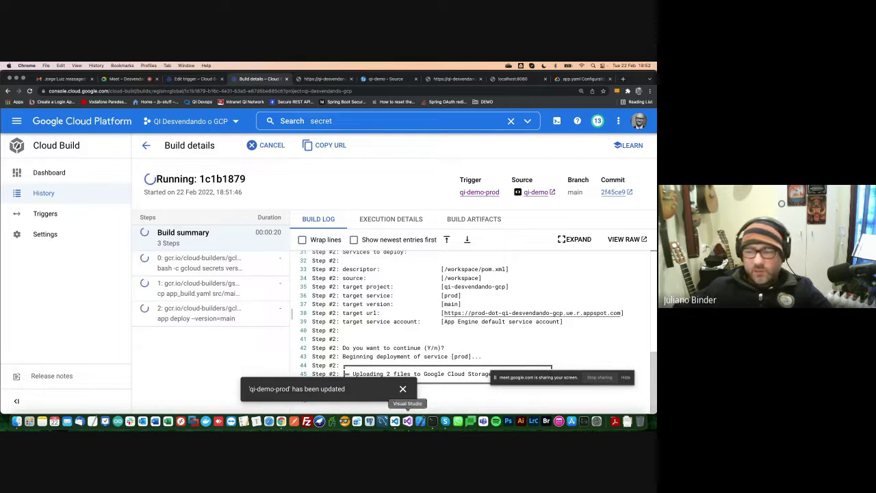
Switch to Visual Studio Code, open app.yaml and highlight the commented service line
{"action": "left_click", "coordinate": [407, 421]}
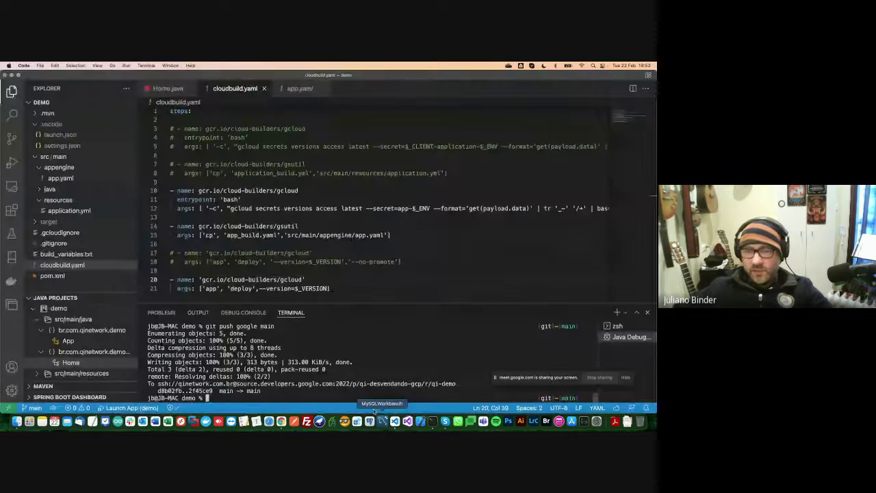
{"action": "left_click", "coordinate": [60, 179]}
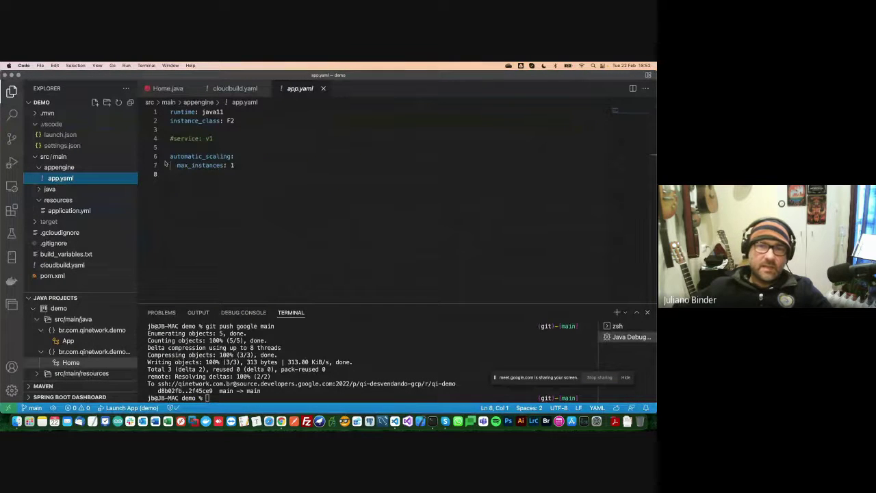
{"action": "left_click_drag", "start_coordinate": [235, 139], "coordinate": [149, 143]}
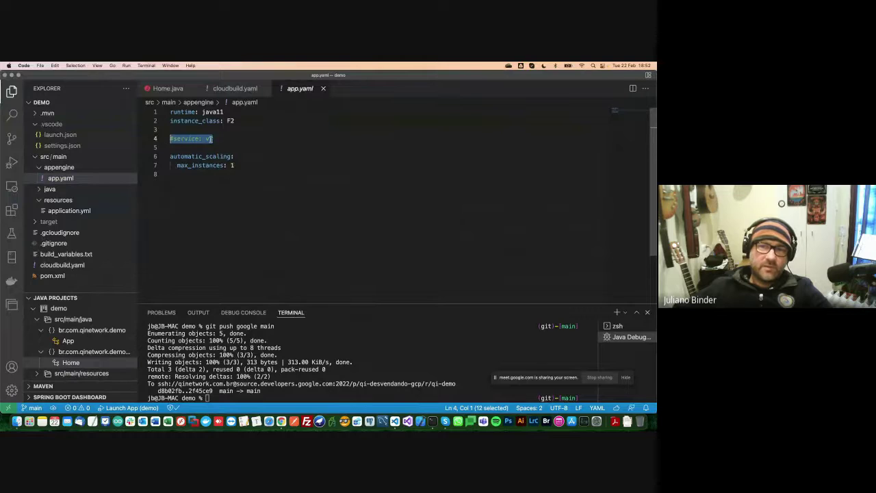
Highlight the commented service line in app.yaml again, then switch to Chrome and open the App Engine Services list
{"action": "key", "text": "Right"}
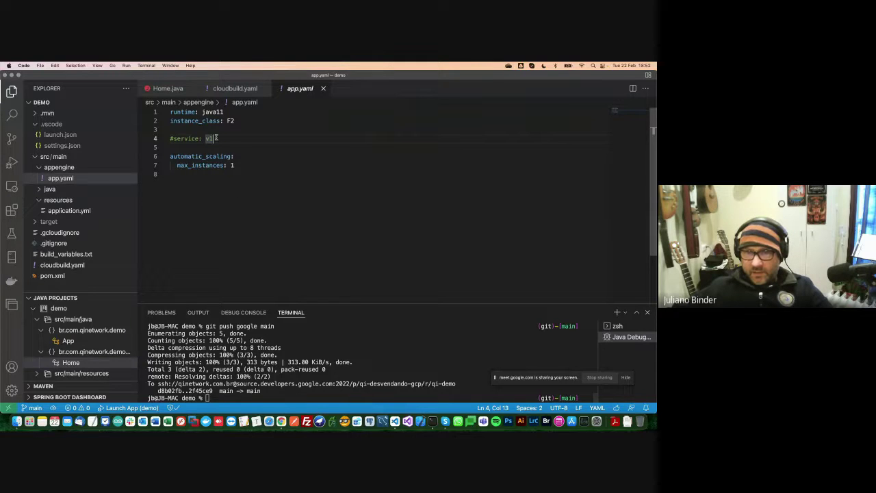
{"action": "left_click_drag", "start_coordinate": [216, 138], "coordinate": [165, 139]}
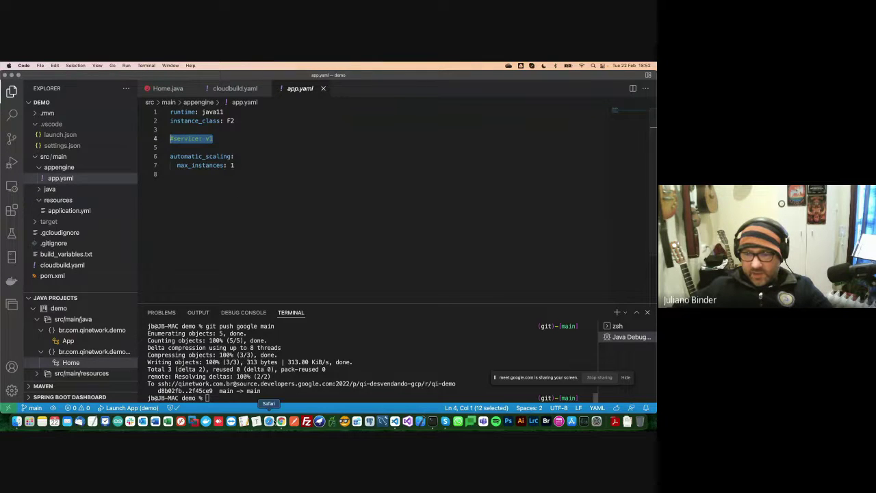
{"action": "left_click", "coordinate": [281, 421]}
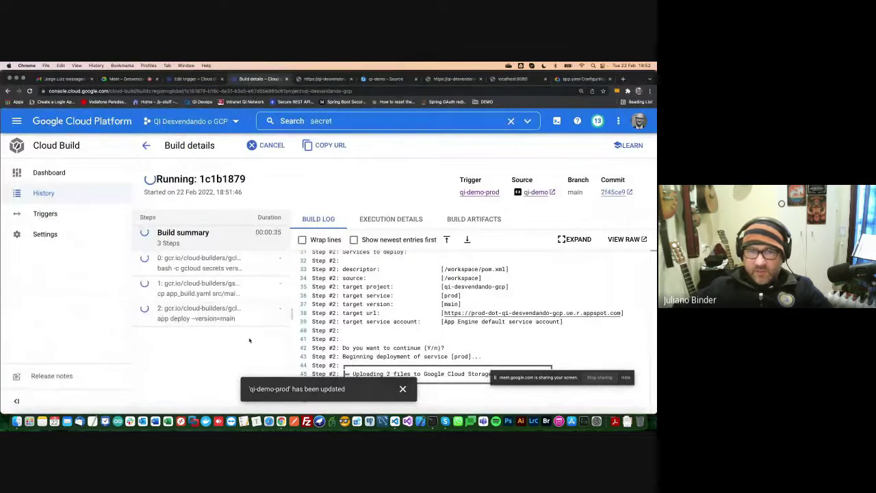
{"action": "left_click", "coordinate": [17, 122]}
{"action": "left_click", "coordinate": [45, 251]}
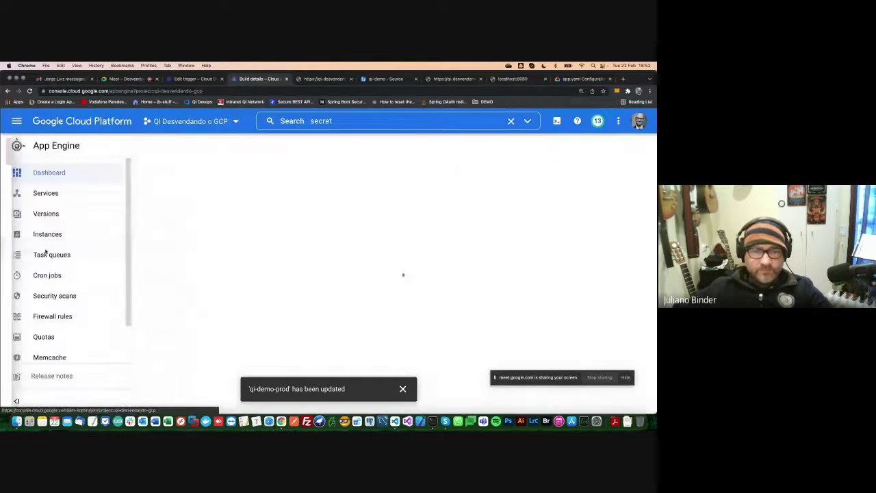
{"action": "left_click", "coordinate": [46, 193]}
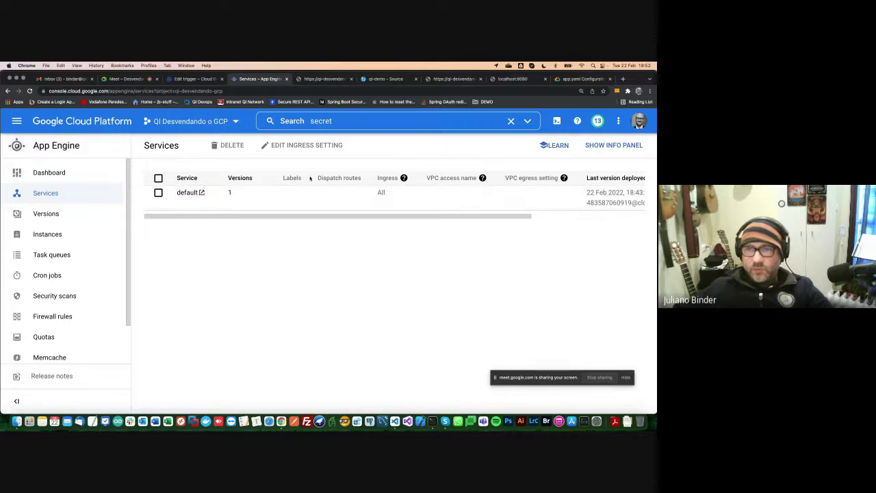
Reopen the newest build from the Cloud Build history and highlight the target version line in its log
{"action": "left_click", "coordinate": [190, 80]}
{"action": "left_click", "coordinate": [40, 194]}
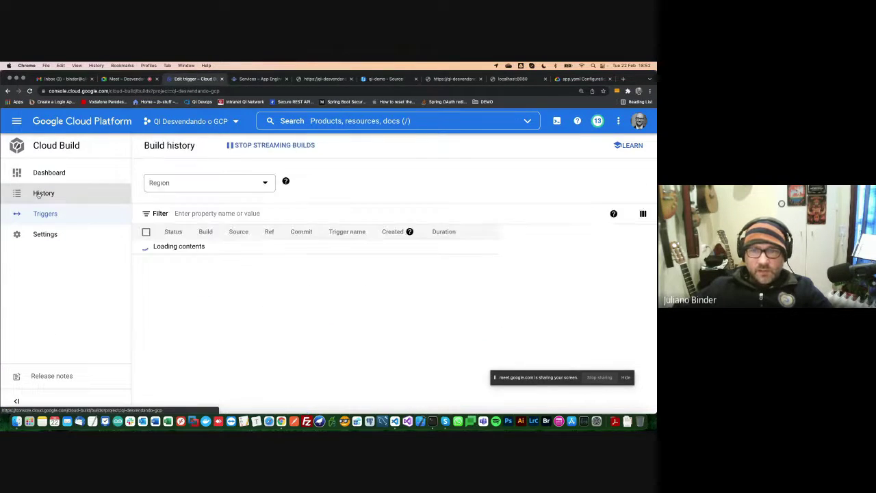
{"action": "left_click", "coordinate": [221, 245]}
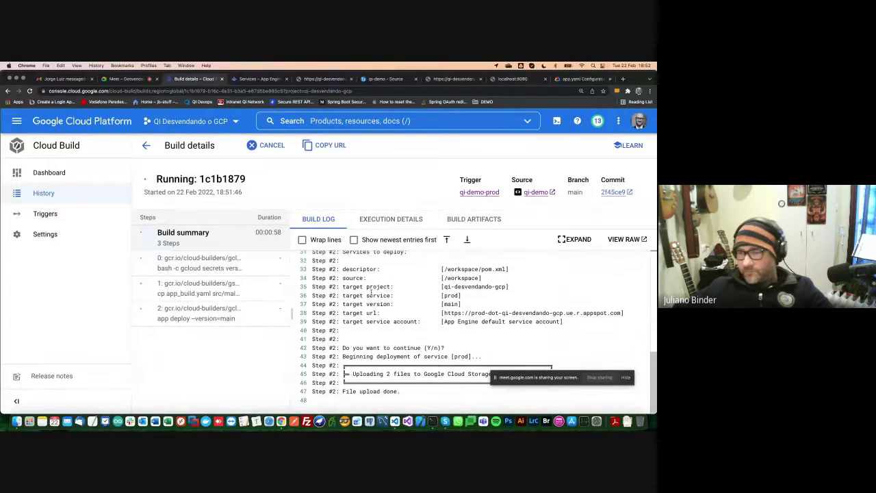
{"action": "mouse_move", "coordinate": [343, 295]}
{"action": "left_mouse_down"}
{"action": "mouse_move", "coordinate": [462, 295]}
{"action": "mouse_move", "coordinate": [337, 304]}
{"action": "left_mouse_up"}
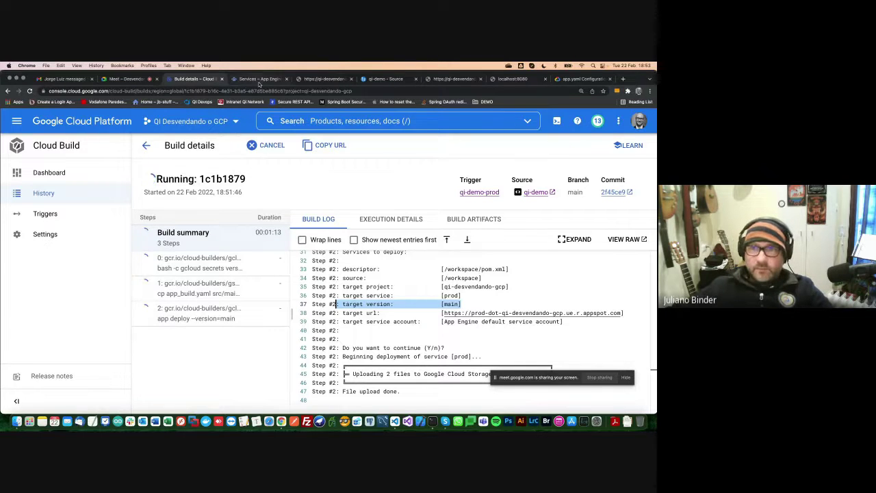
Reload the App Engine Services list and return to the running build's log to check the deployment progress
{"action": "left_click", "coordinate": [259, 78]}
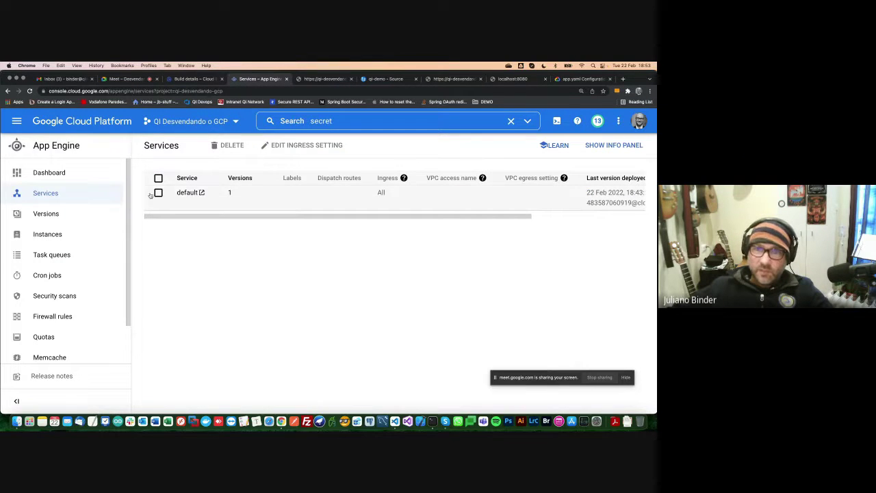
{"action": "left_click", "coordinate": [49, 172]}
{"action": "left_click", "coordinate": [48, 192]}
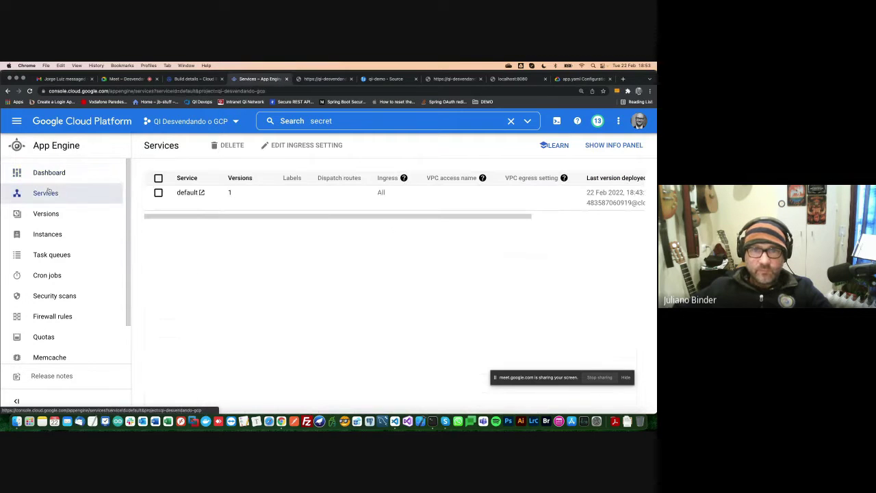
{"action": "left_click", "coordinate": [188, 78]}
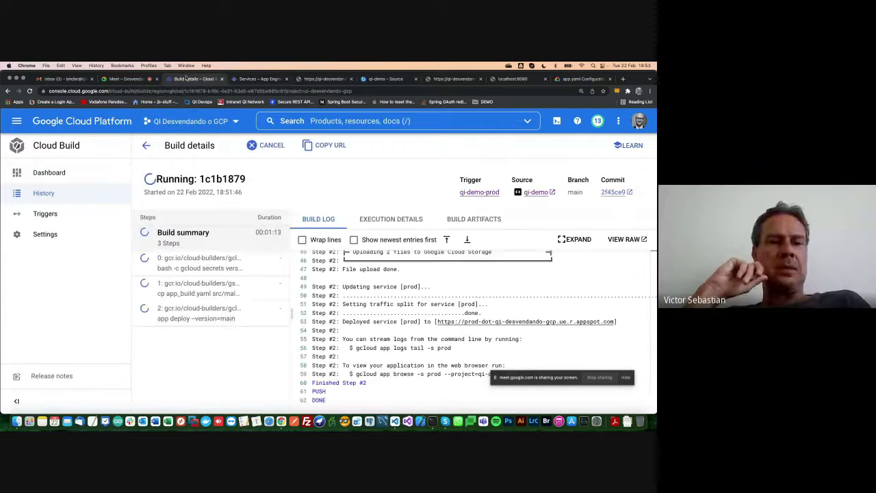
Refresh the App Engine Services list to check for the prod service and stop sharing the screen in the meeting
{"action": "left_click", "coordinate": [250, 81]}
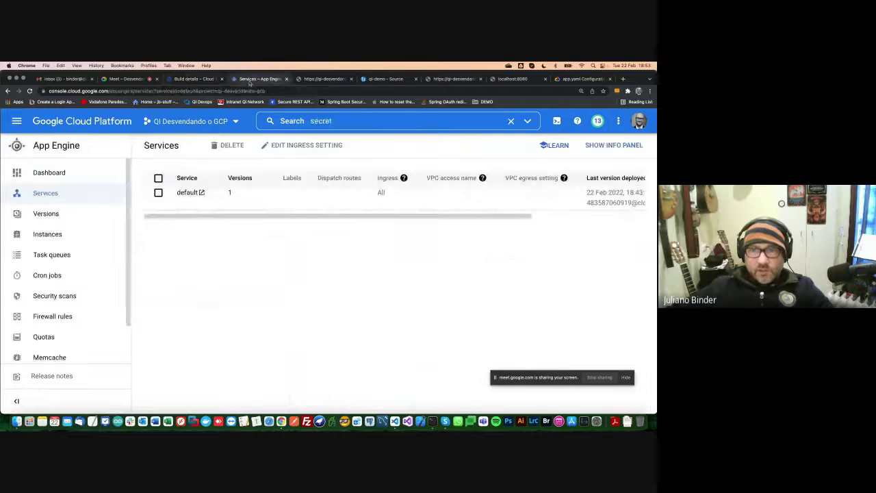
{"action": "left_click", "coordinate": [45, 192]}
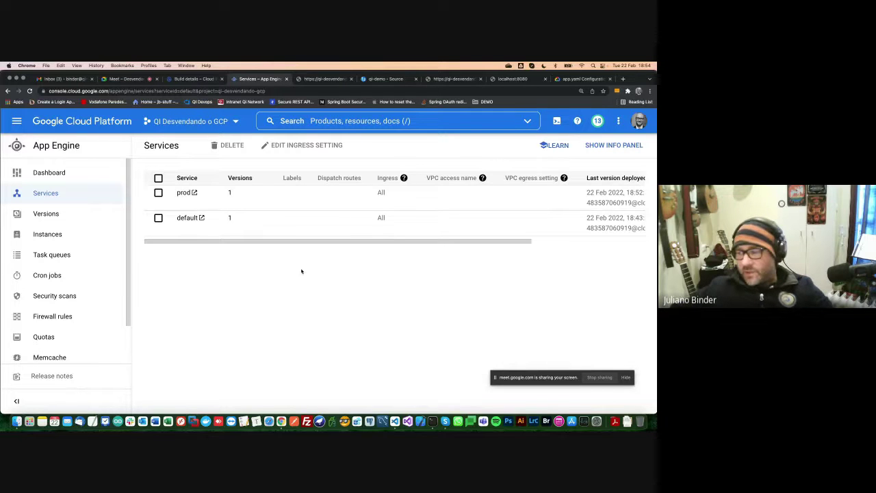
{"action": "left_click", "coordinate": [598, 378]}
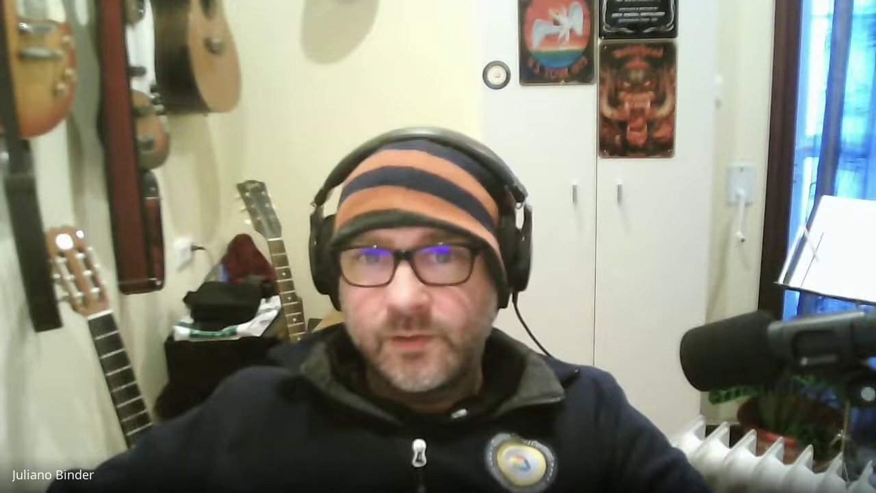